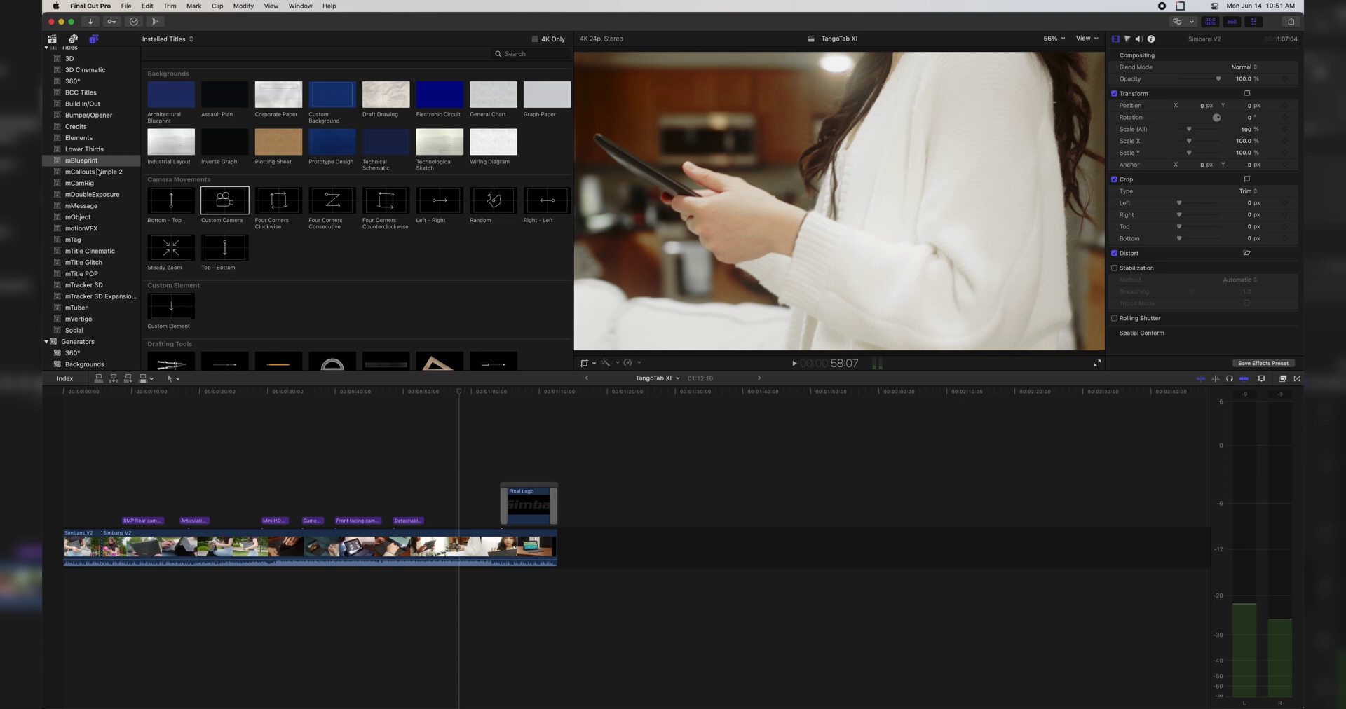
Step: Add the mBlueprint Custom Camera title above the storyline clip and preview its camera move
{"action": "scroll", "coordinate": [267, 200], "scroll_direction": "down", "scroll_amount": 3}
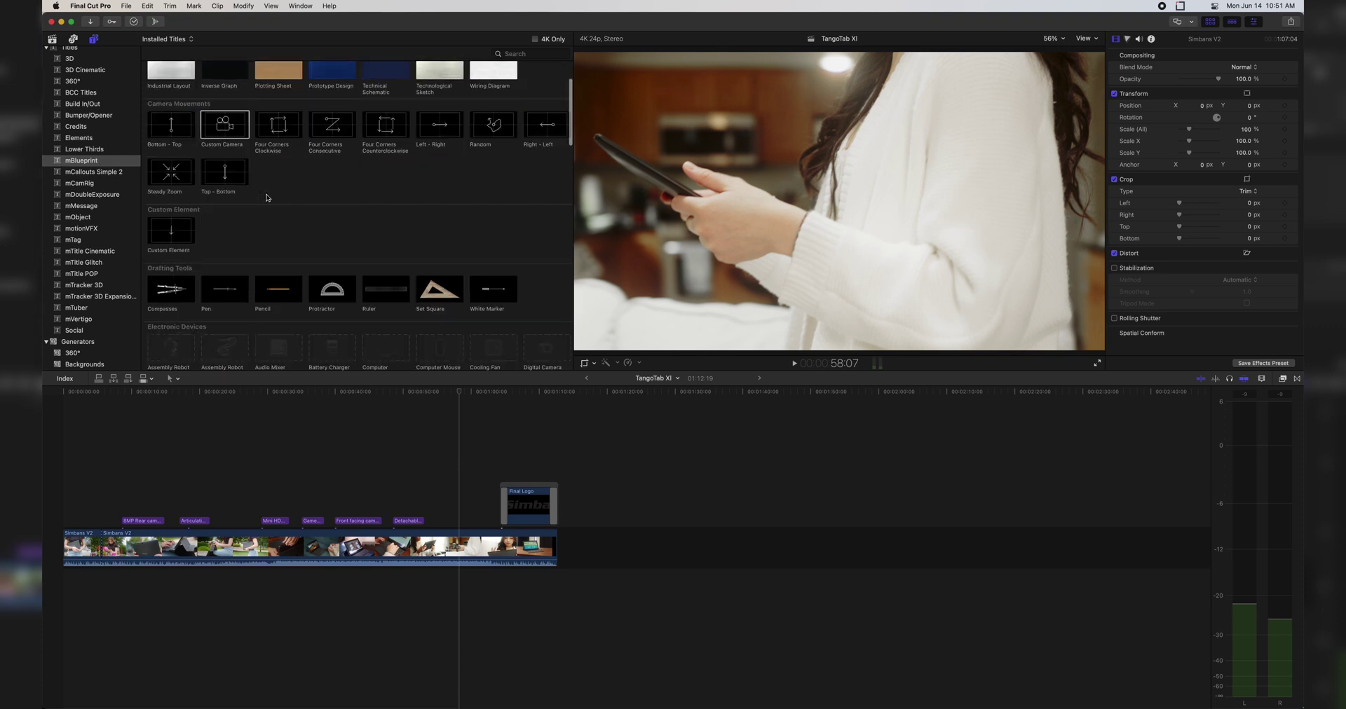
{"action": "scroll", "coordinate": [265, 203], "scroll_direction": "up", "scroll_amount": 3}
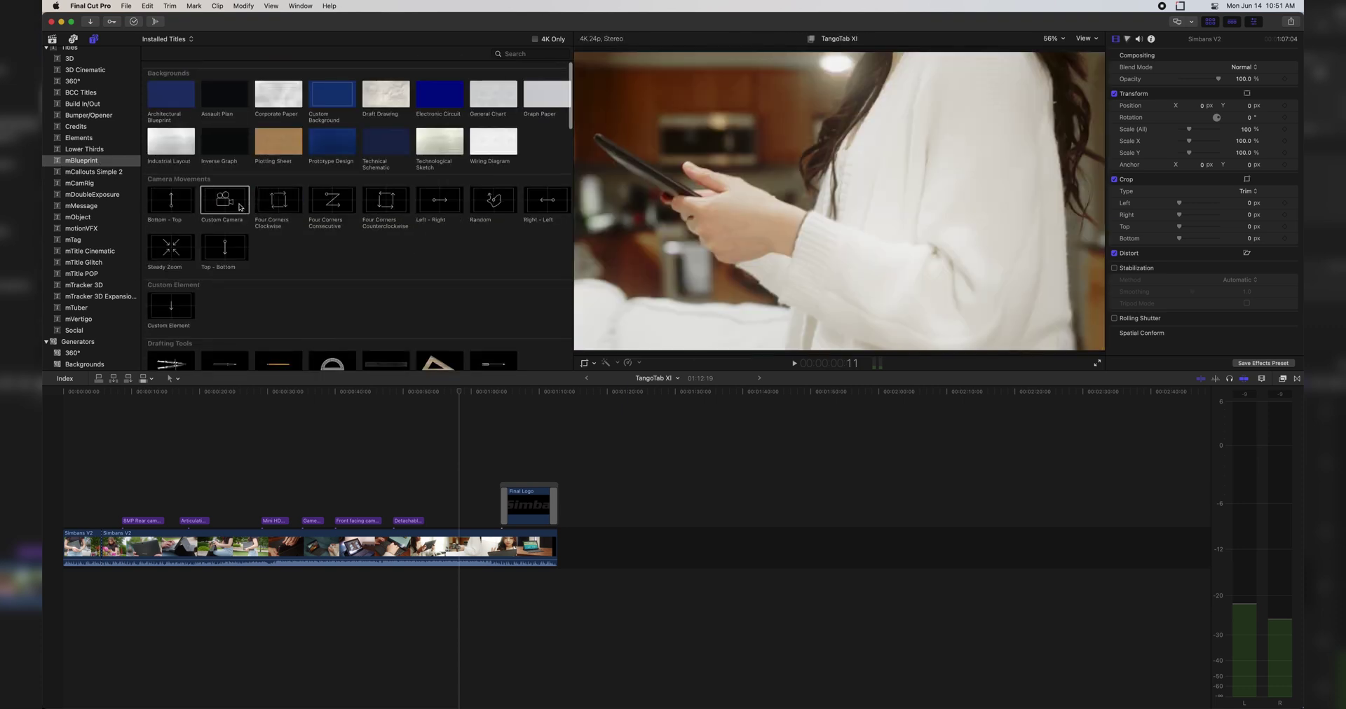
{"action": "left_click_drag", "start_coordinate": [239, 207], "coordinate": [434, 519]}
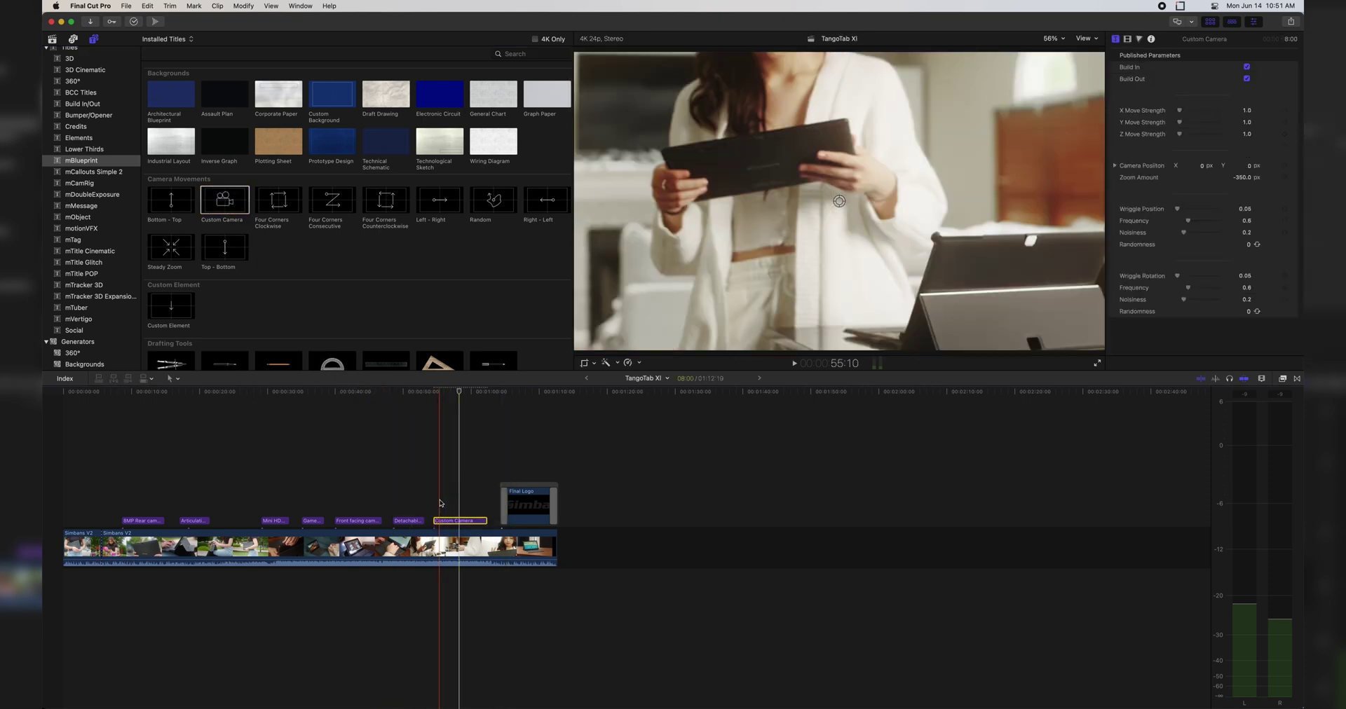
{"action": "left_click", "coordinate": [434, 499]}
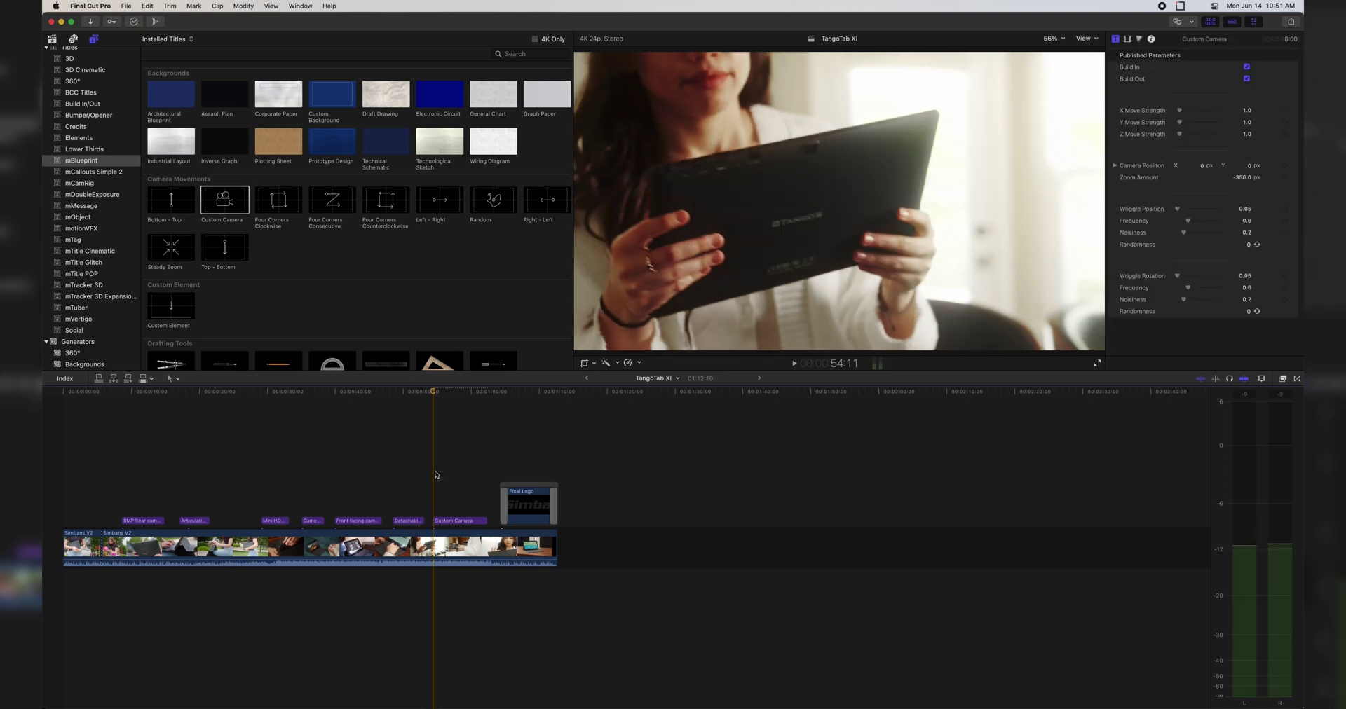
{"action": "key", "text": "space"}
{"action": "key", "text": "space"}
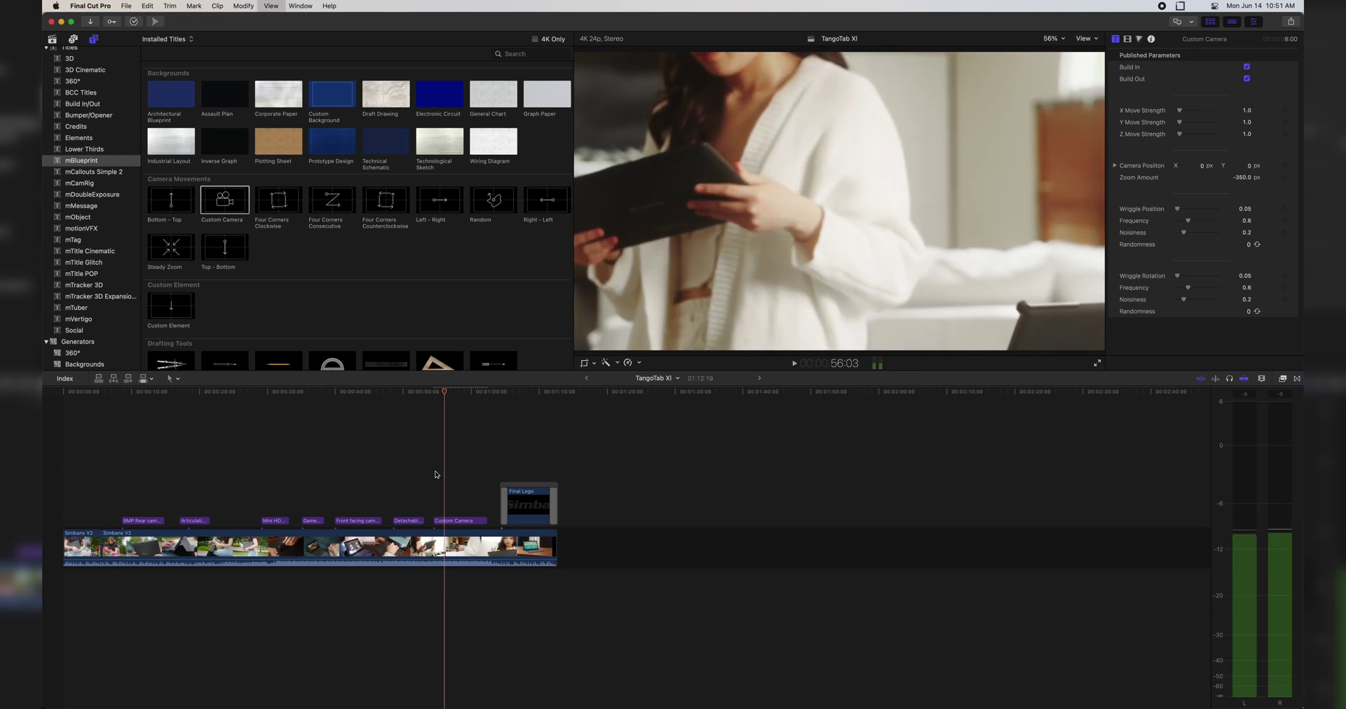
{"action": "key", "text": "space"}
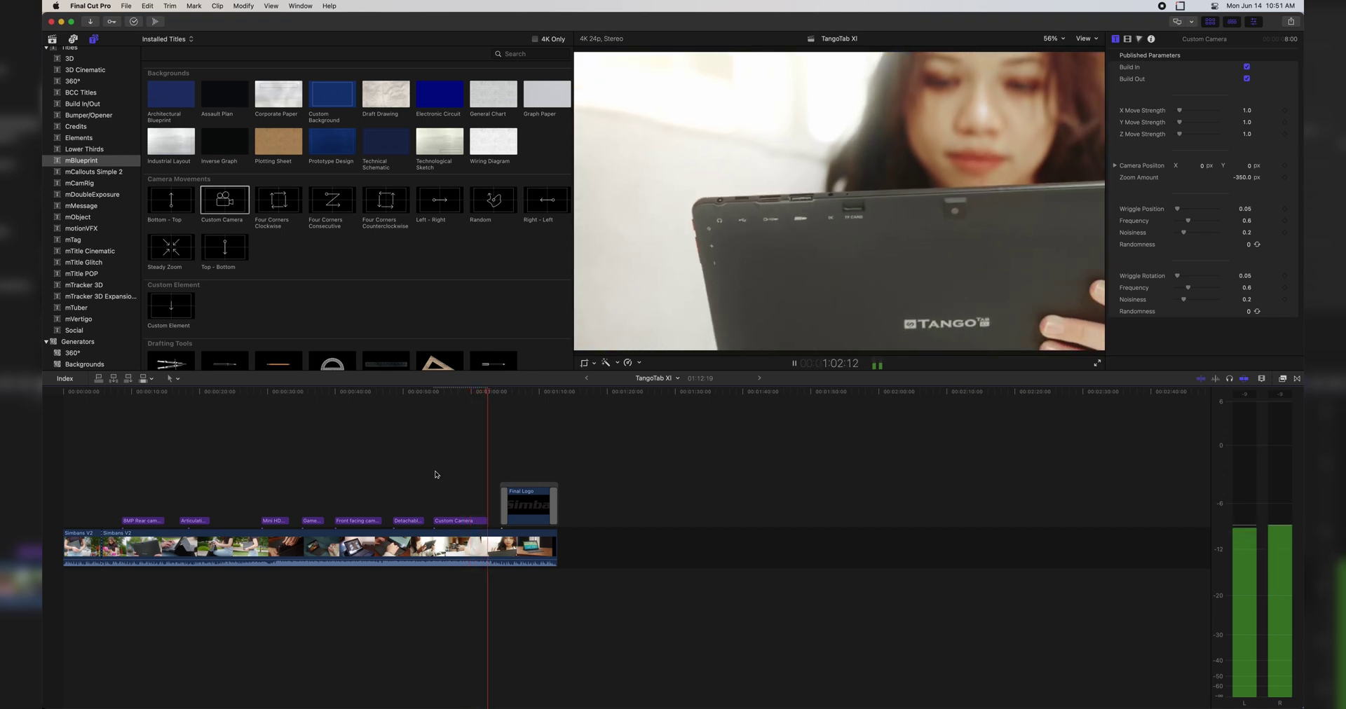
{"action": "key", "text": "space"}
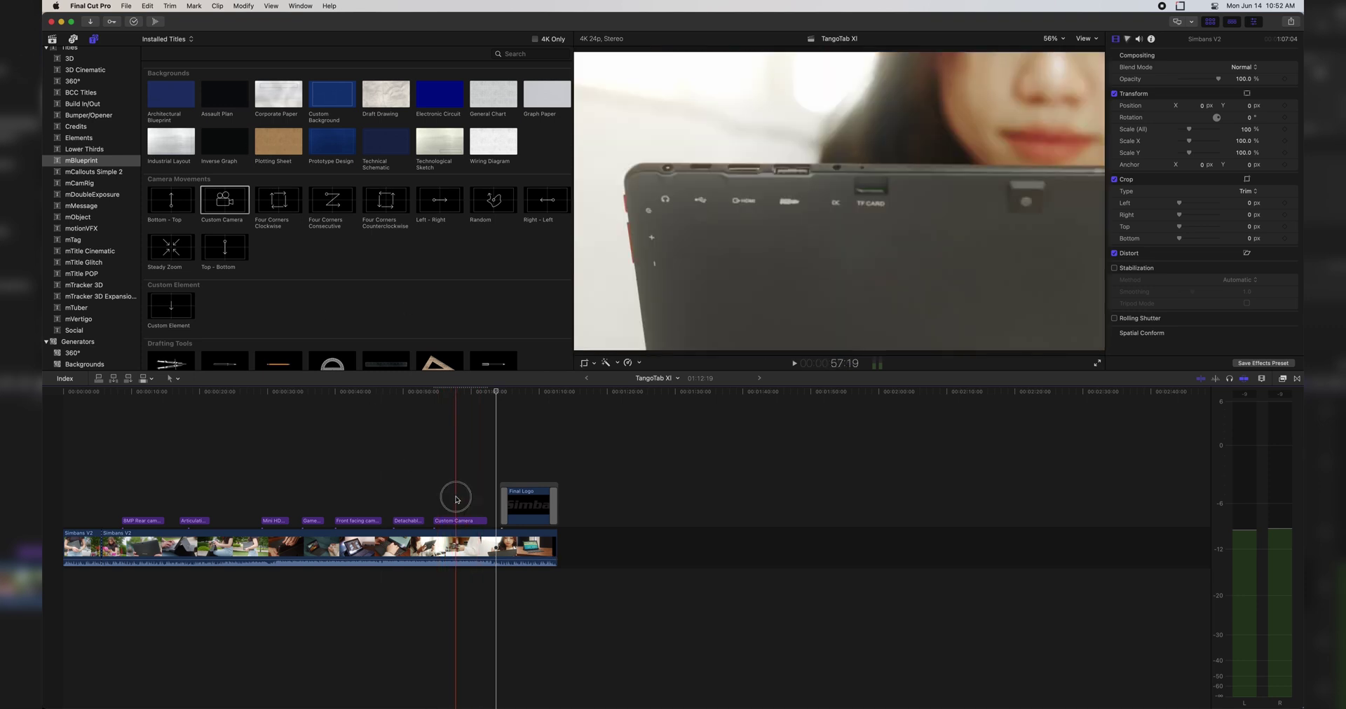
Step: Adjust the title's Z Move Strength so the Zoom Amount becomes -360
{"action": "left_click", "coordinate": [455, 520]}
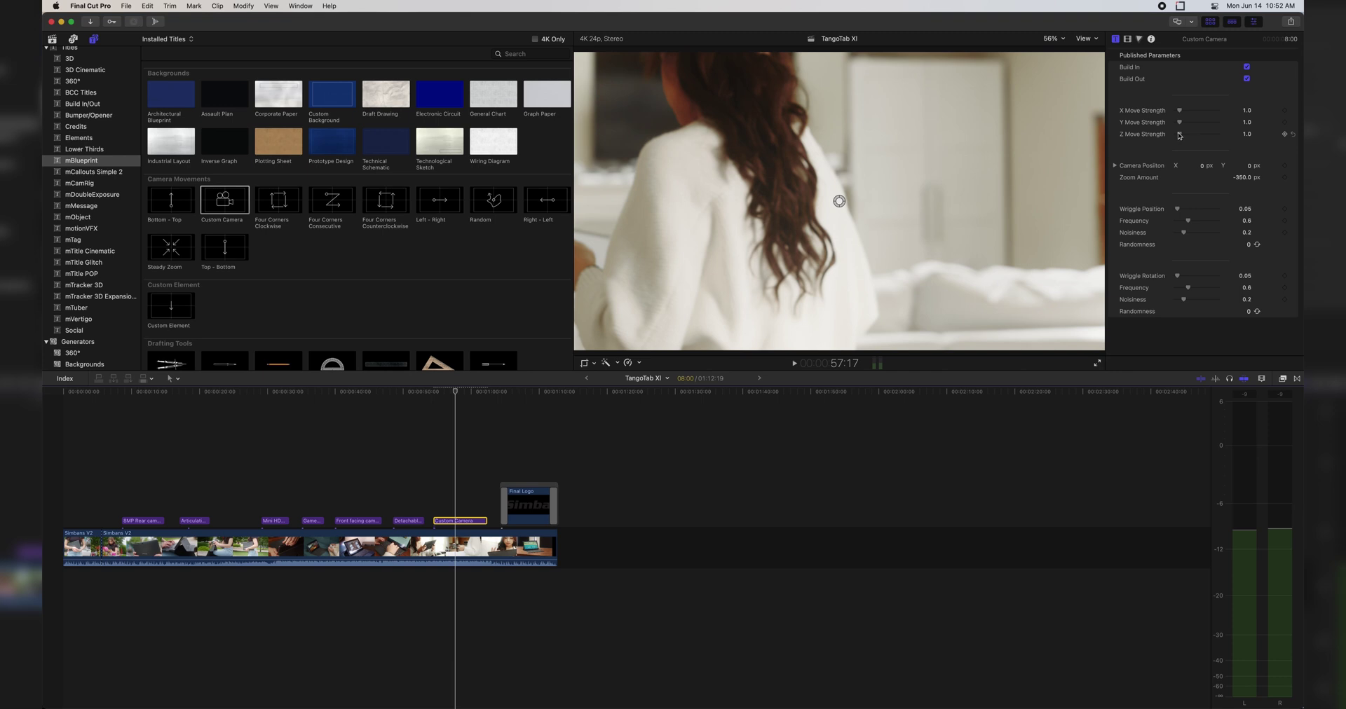
{"action": "left_click_drag", "start_coordinate": [1179, 135], "coordinate": [1176, 134]}
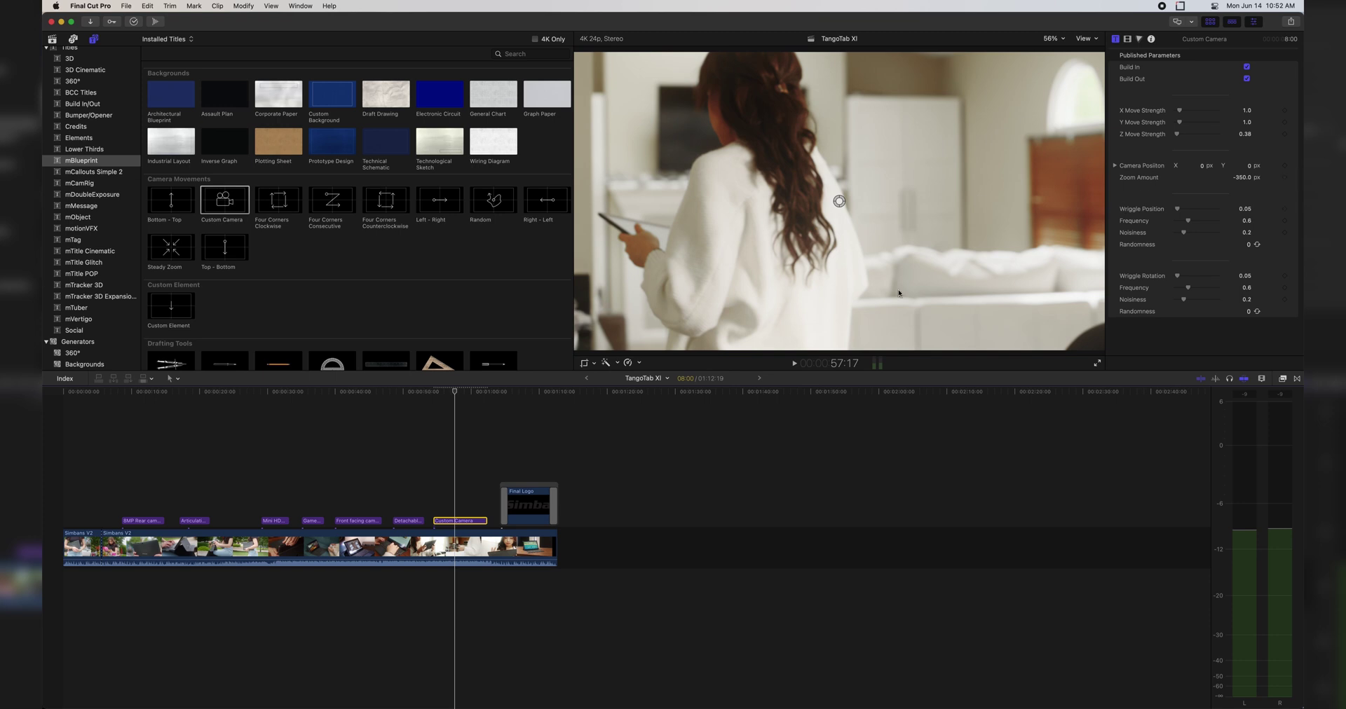
{"action": "left_click", "coordinate": [439, 490]}
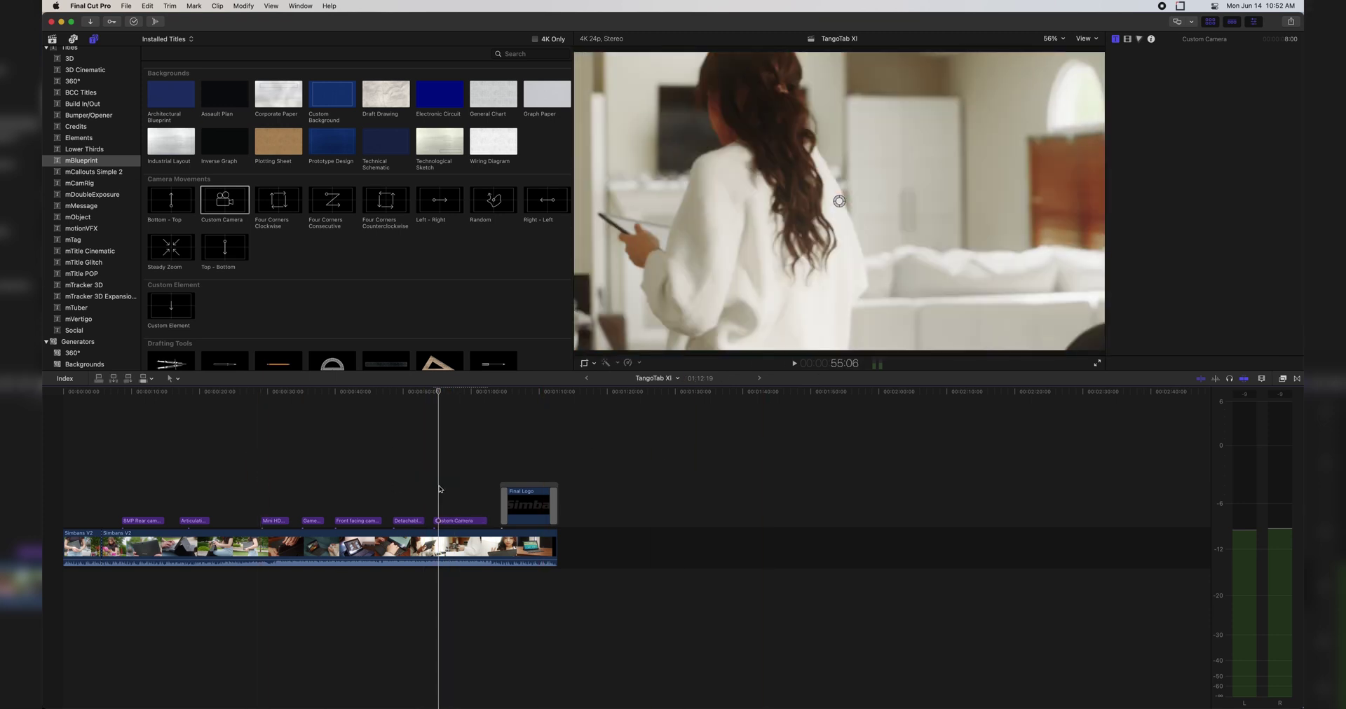
{"action": "left_click", "coordinate": [440, 489]}
{"action": "left_click", "coordinate": [432, 485]}
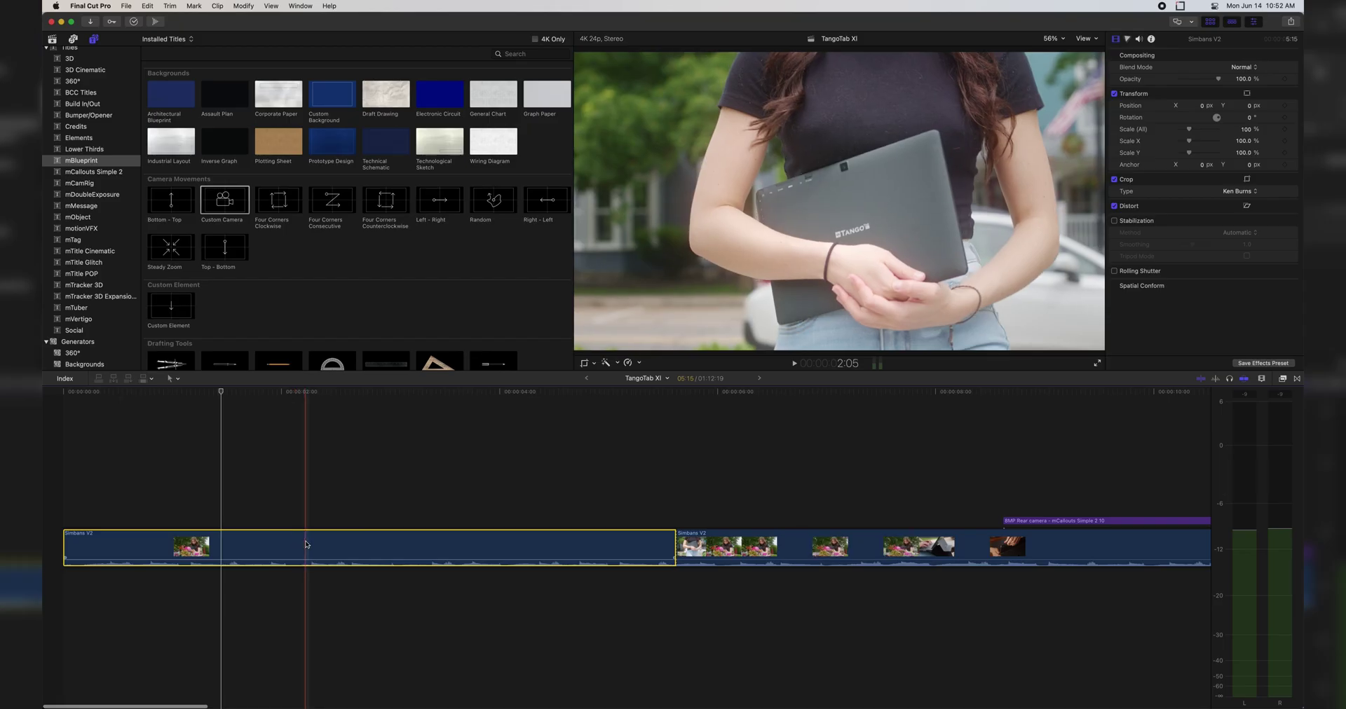
Step: Add a Custom Camera title over the first Simbans V2 clip, trimmed to end at the middle clip
{"action": "left_click_drag", "start_coordinate": [305, 545], "coordinate": [694, 553]}
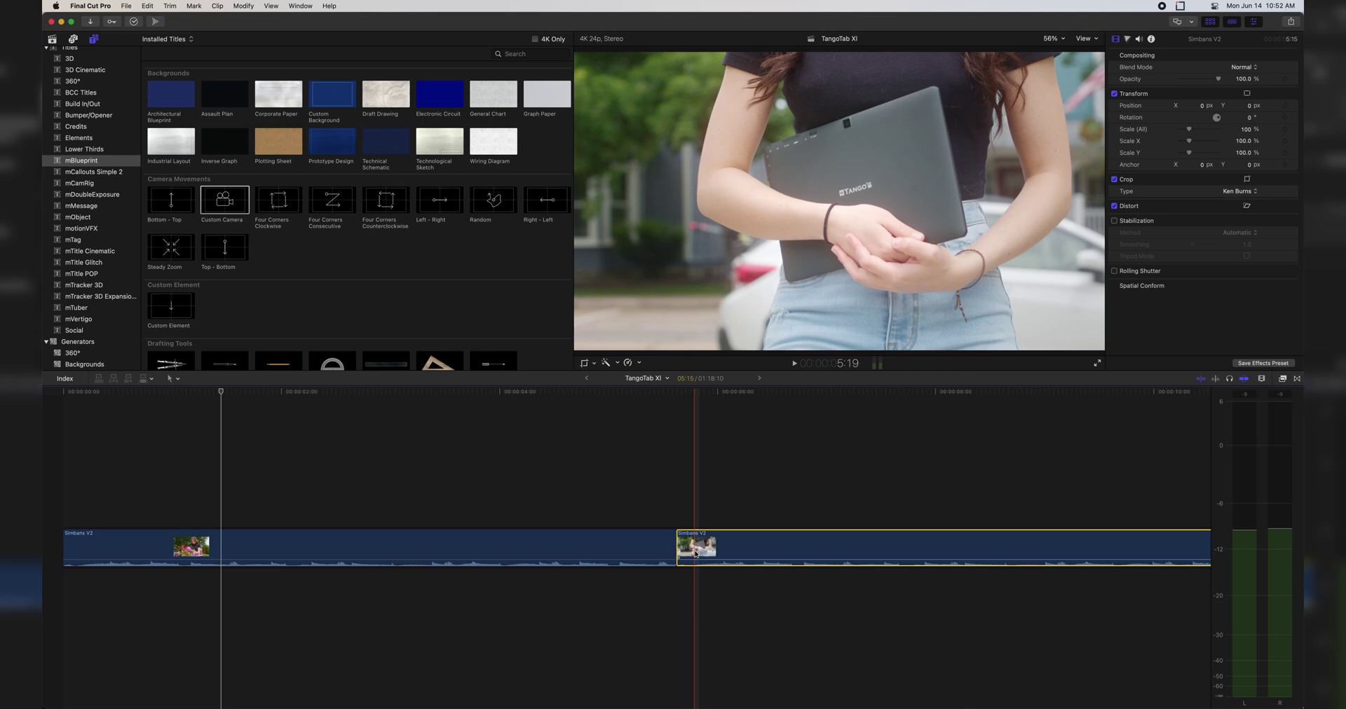
{"action": "scroll", "coordinate": [695, 554], "scroll_direction": "down", "scroll_amount": 5}
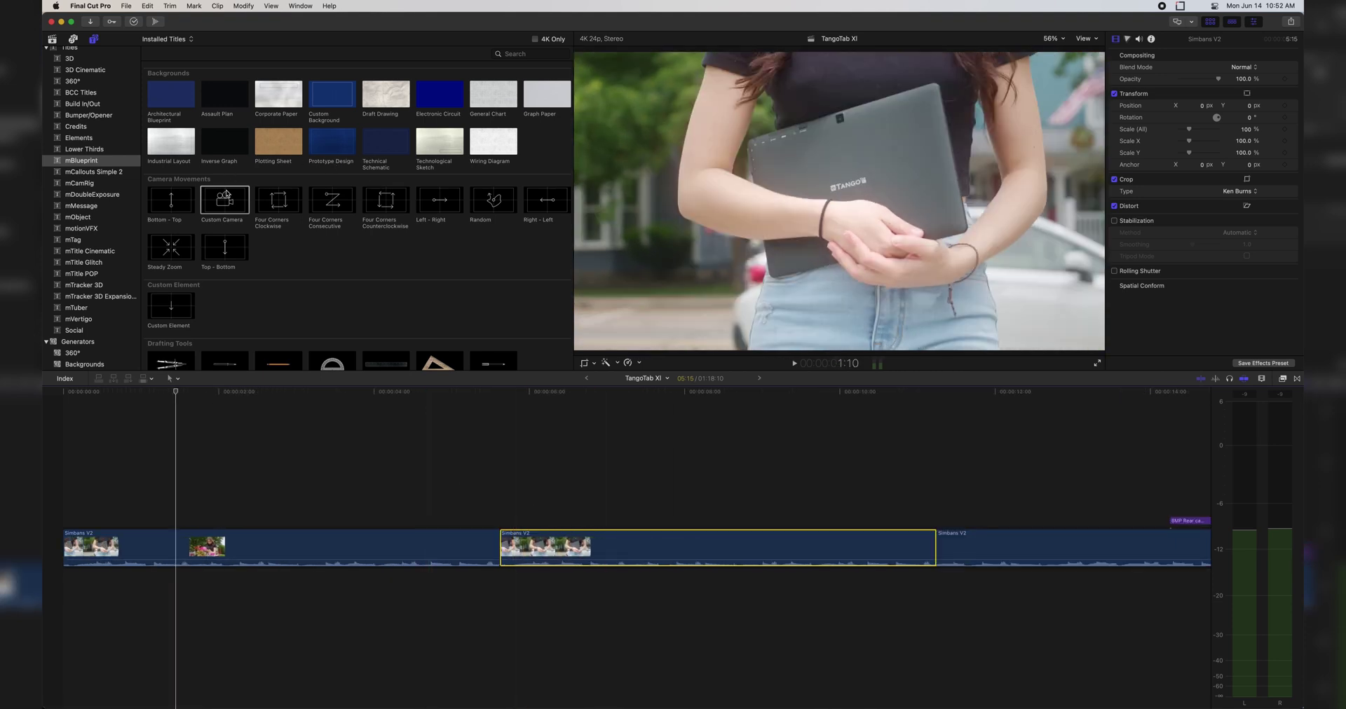
{"action": "left_click_drag", "start_coordinate": [224, 199], "coordinate": [68, 496]}
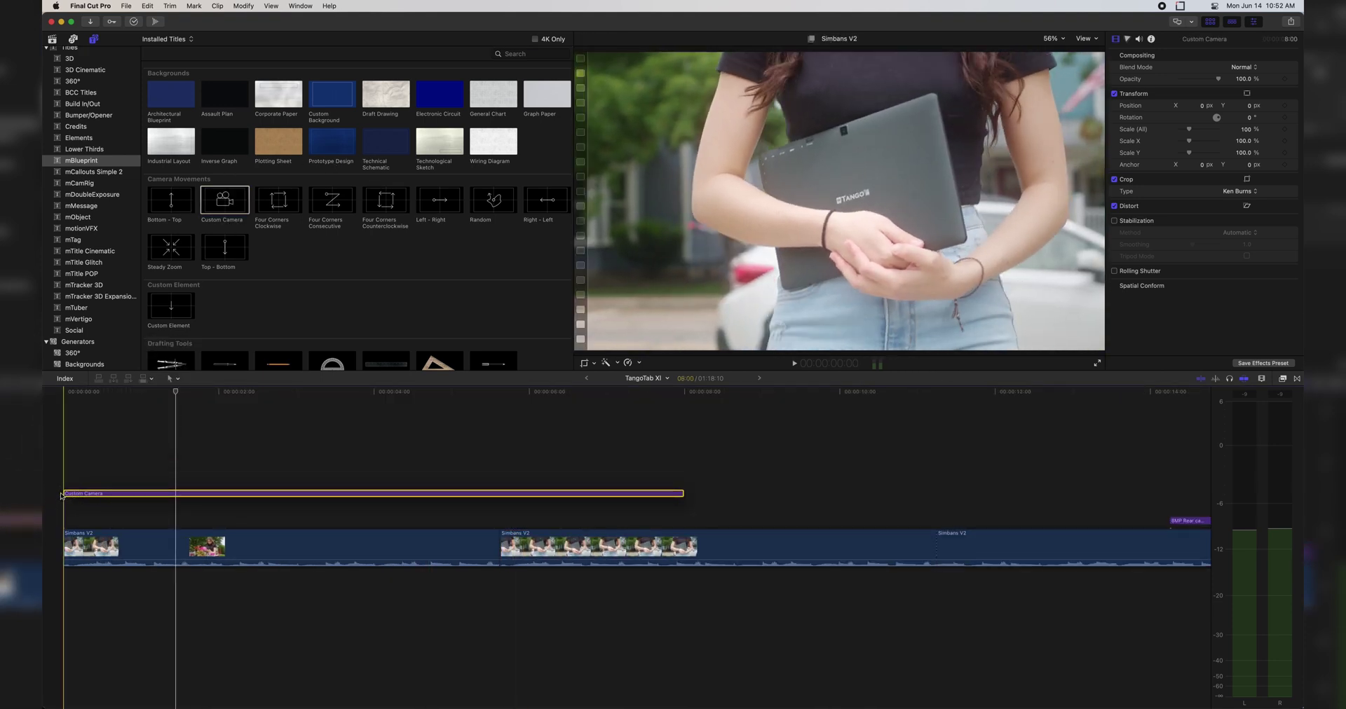
{"action": "left_click_drag", "start_coordinate": [690, 521], "coordinate": [498, 515]}
{"action": "left_click", "coordinate": [653, 547]}
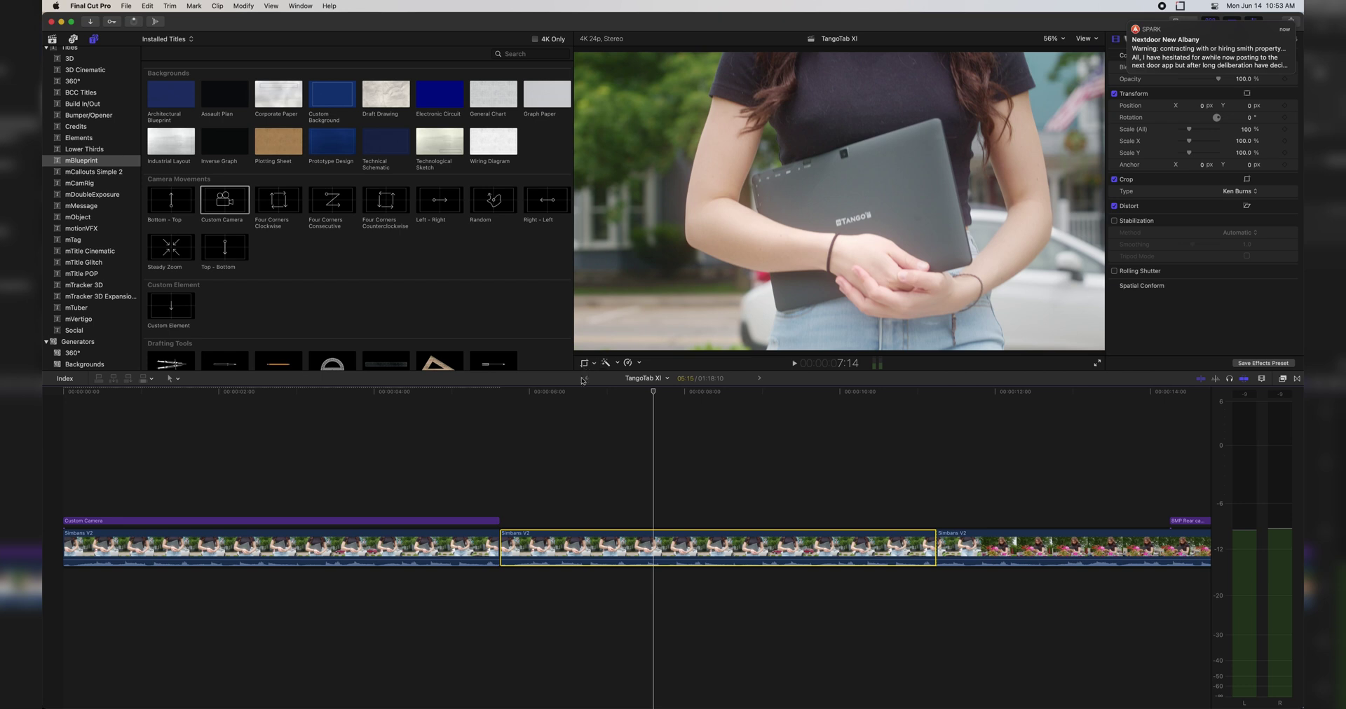
Step: Switch the middle clip's crop to Ken Burns and frame the Start rectangle tightly on the tablet and hands
{"action": "left_click", "coordinate": [584, 365]}
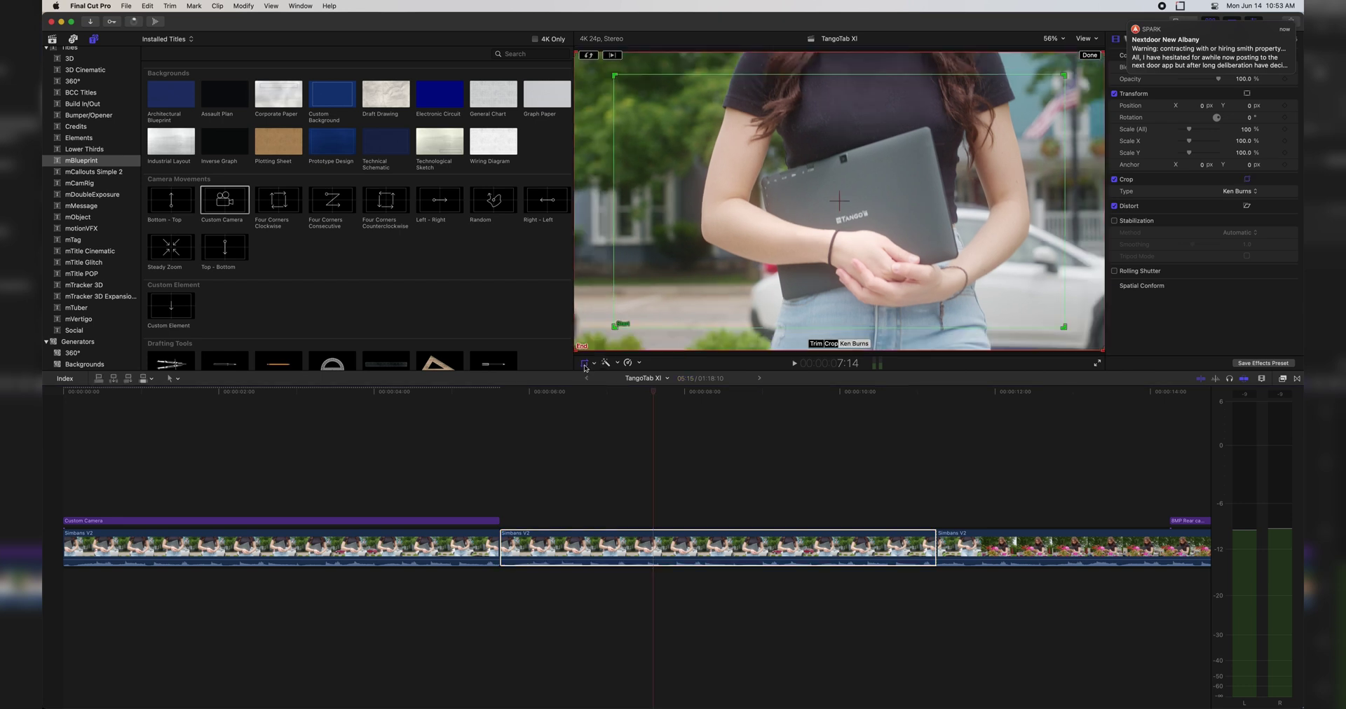
{"action": "left_click", "coordinate": [827, 344]}
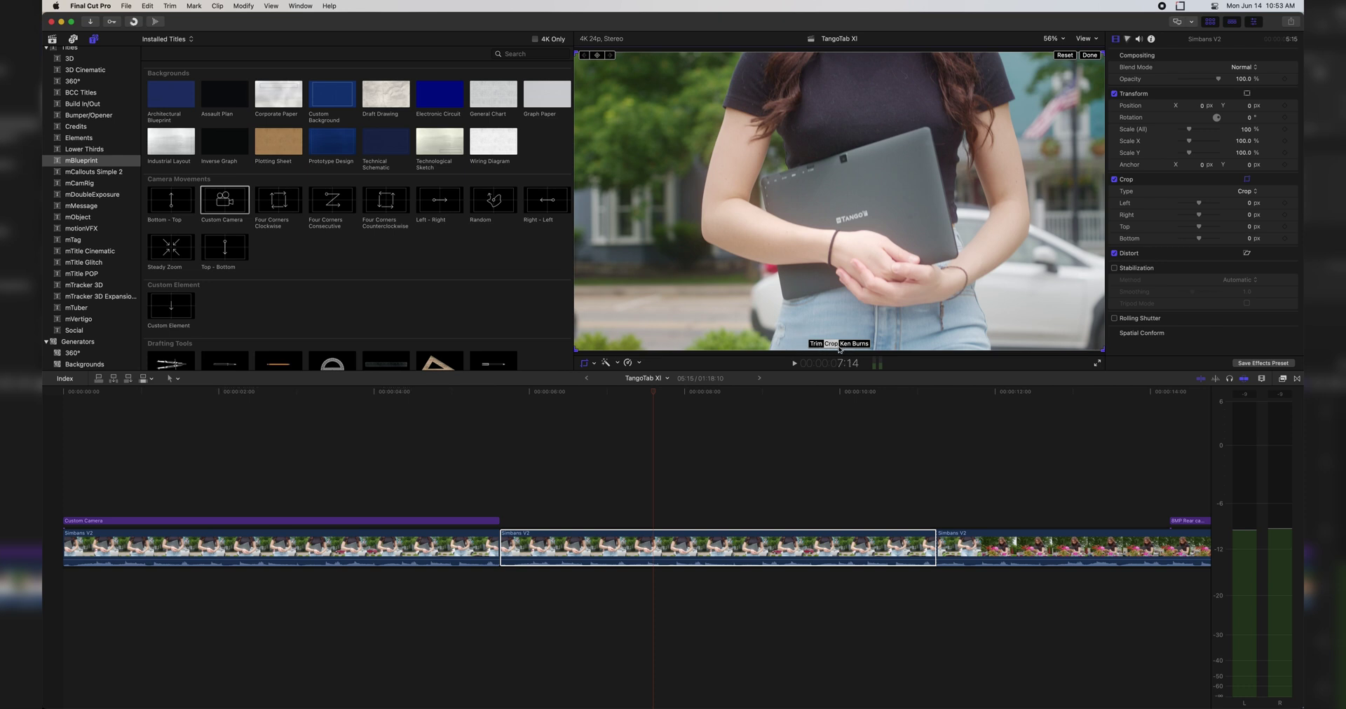
{"action": "left_click", "coordinate": [854, 344]}
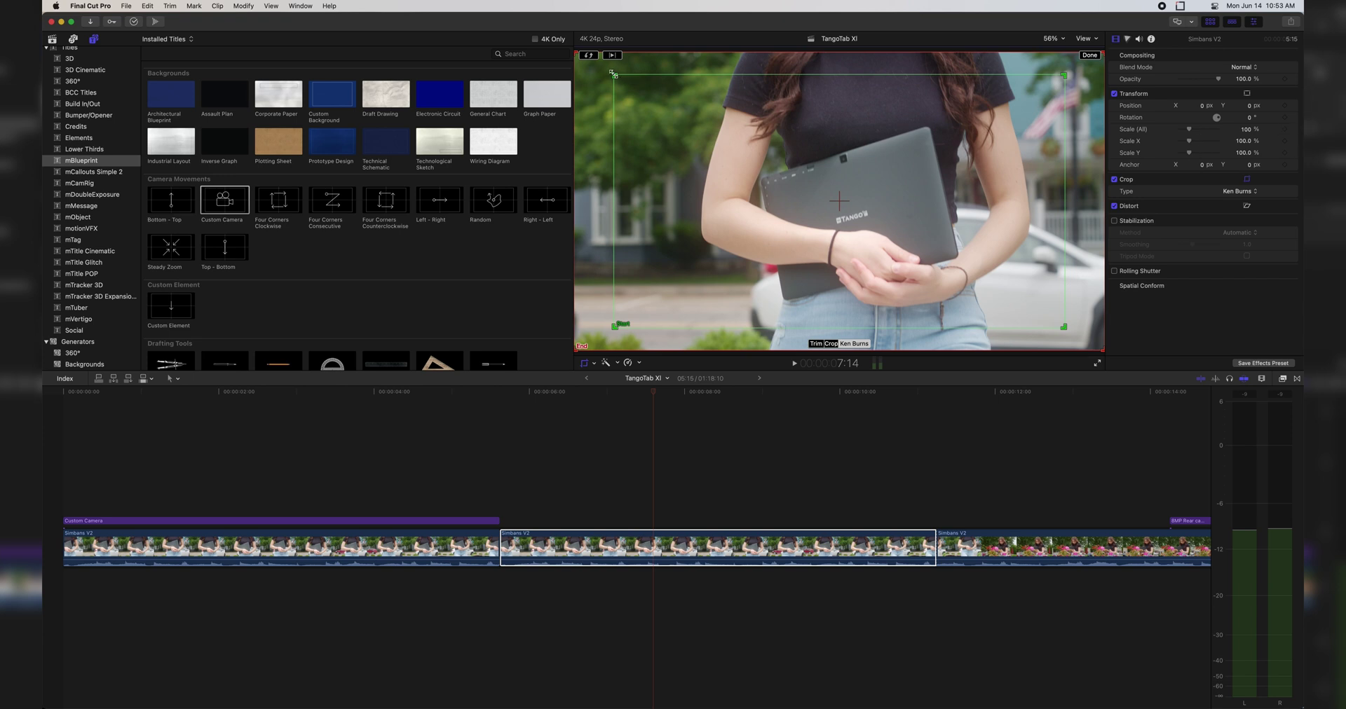
{"action": "left_click_drag", "start_coordinate": [613, 73], "coordinate": [729, 140]}
{"action": "left_click_drag", "start_coordinate": [843, 212], "coordinate": [785, 182]}
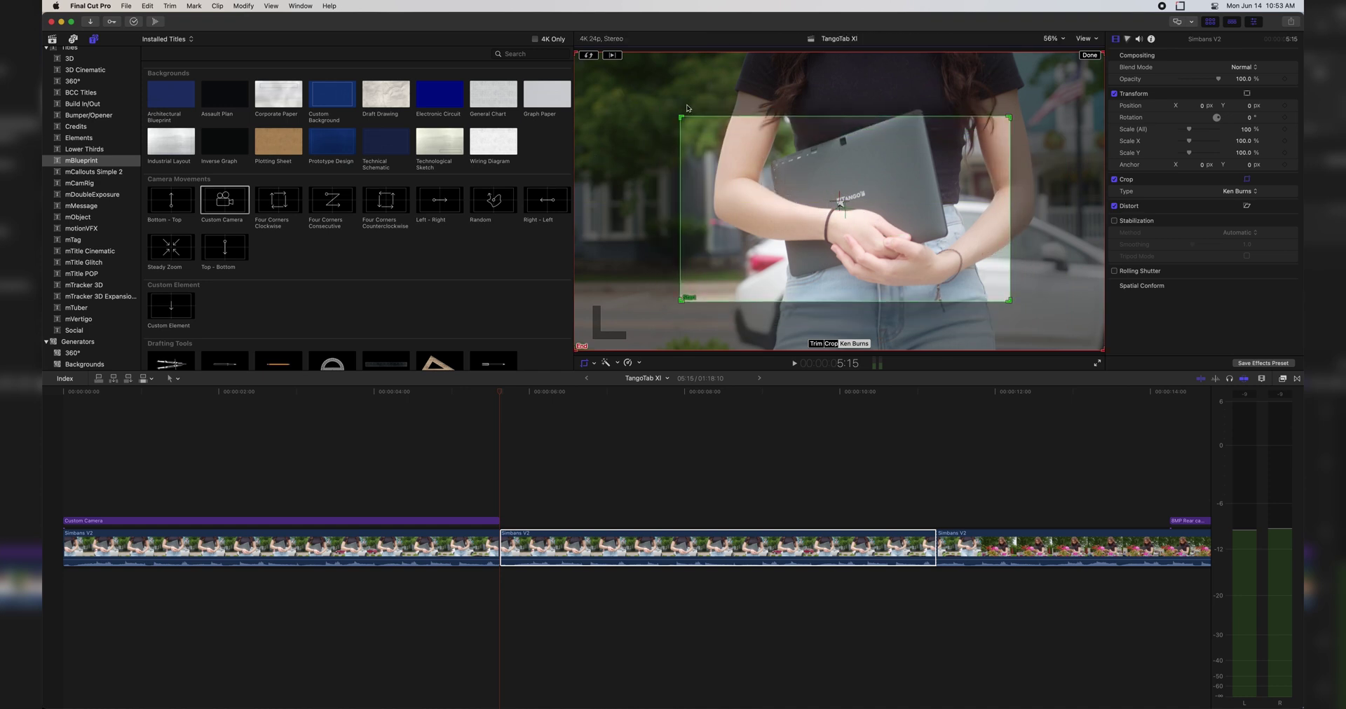
{"action": "left_click_drag", "start_coordinate": [679, 114], "coordinate": [560, 60]}
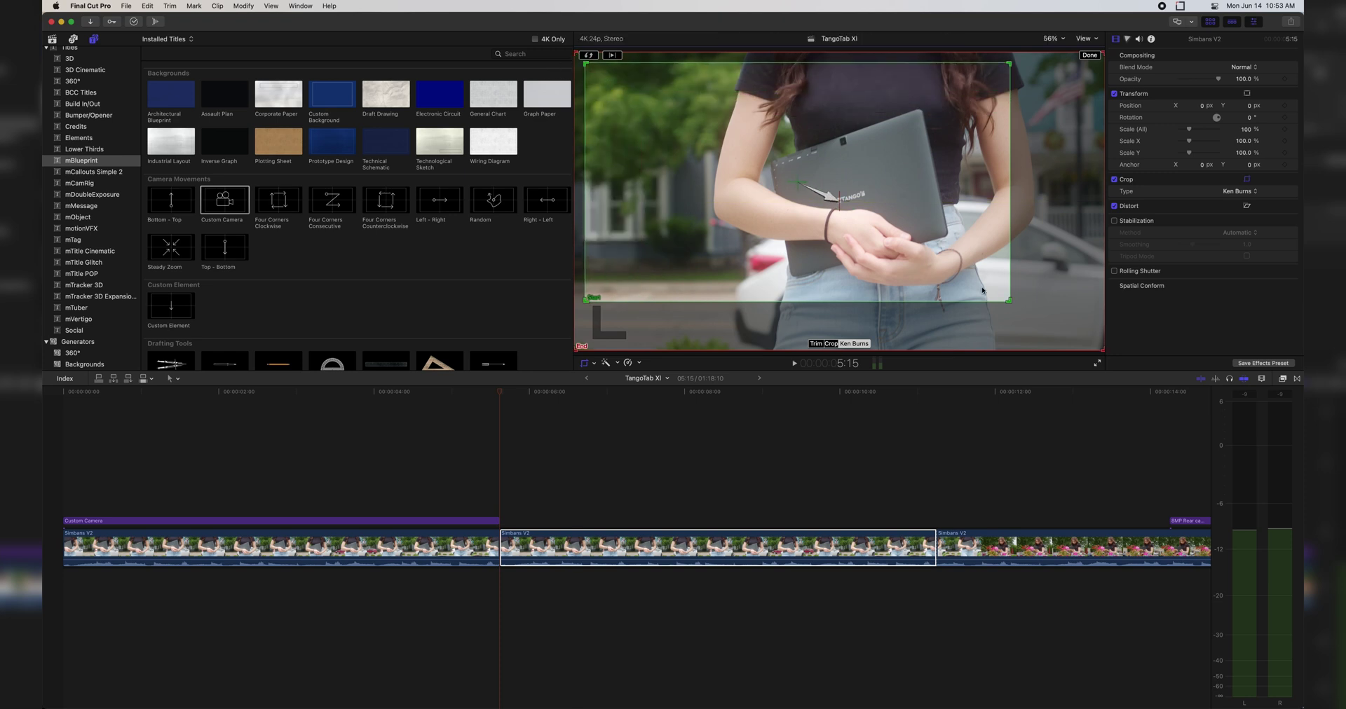
{"action": "left_click_drag", "start_coordinate": [1003, 304], "coordinate": [910, 250]}
{"action": "left_click_drag", "start_coordinate": [738, 153], "coordinate": [834, 200]}
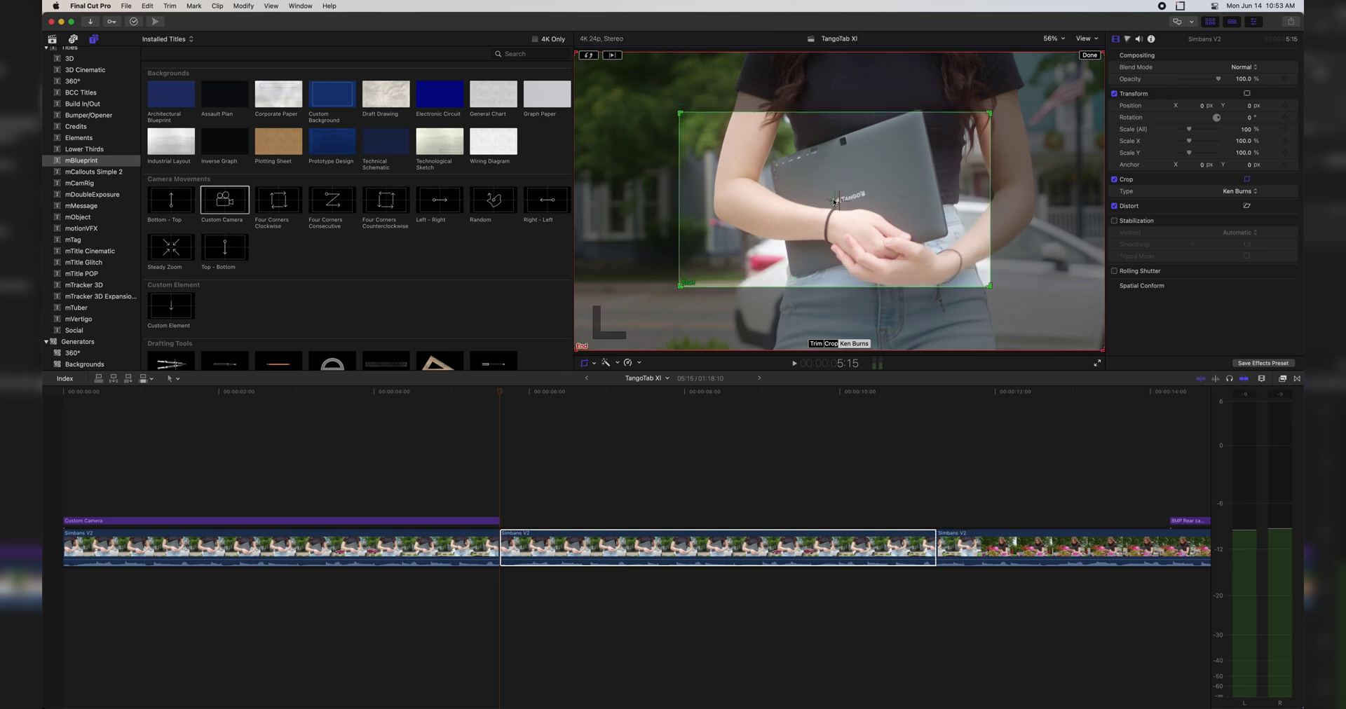
Step: Confirm the Ken Burns framing, play back the pull-out from the tablet, and select the middle clip
{"action": "left_click", "coordinate": [1089, 55]}
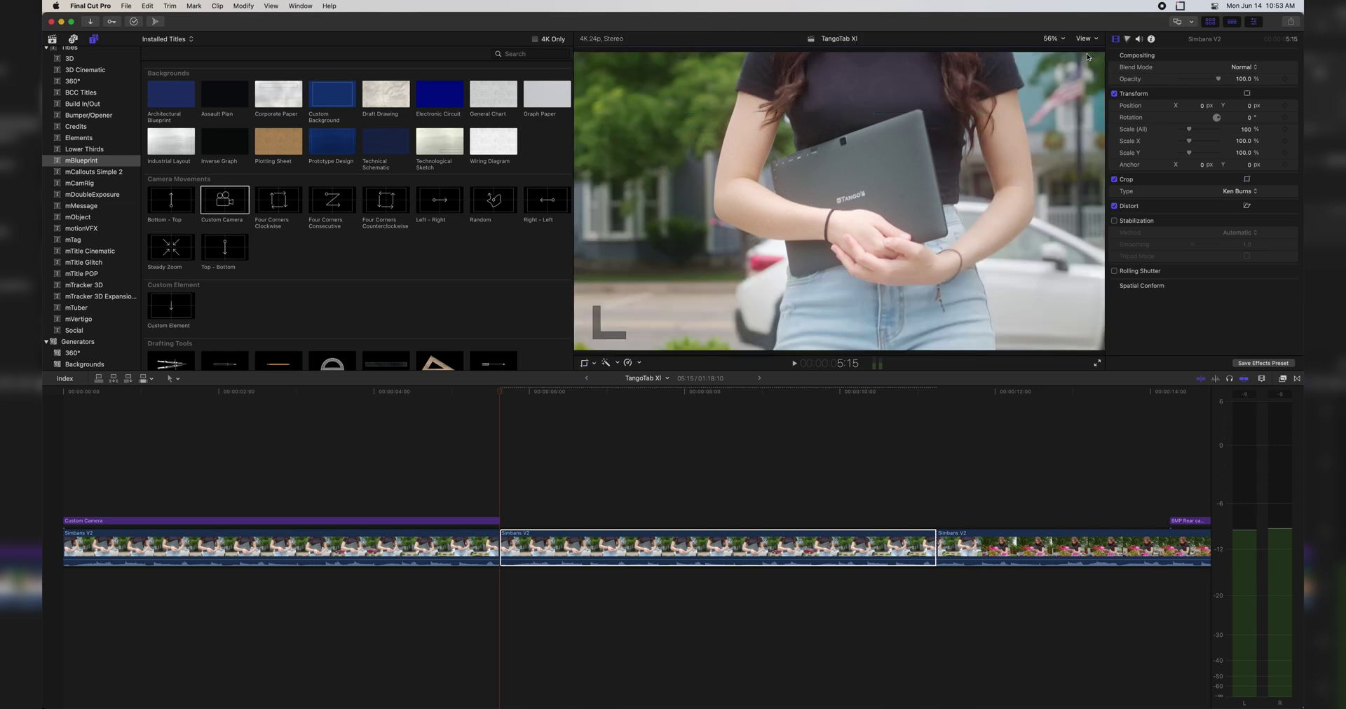
{"action": "key", "text": "super+shift+a"}
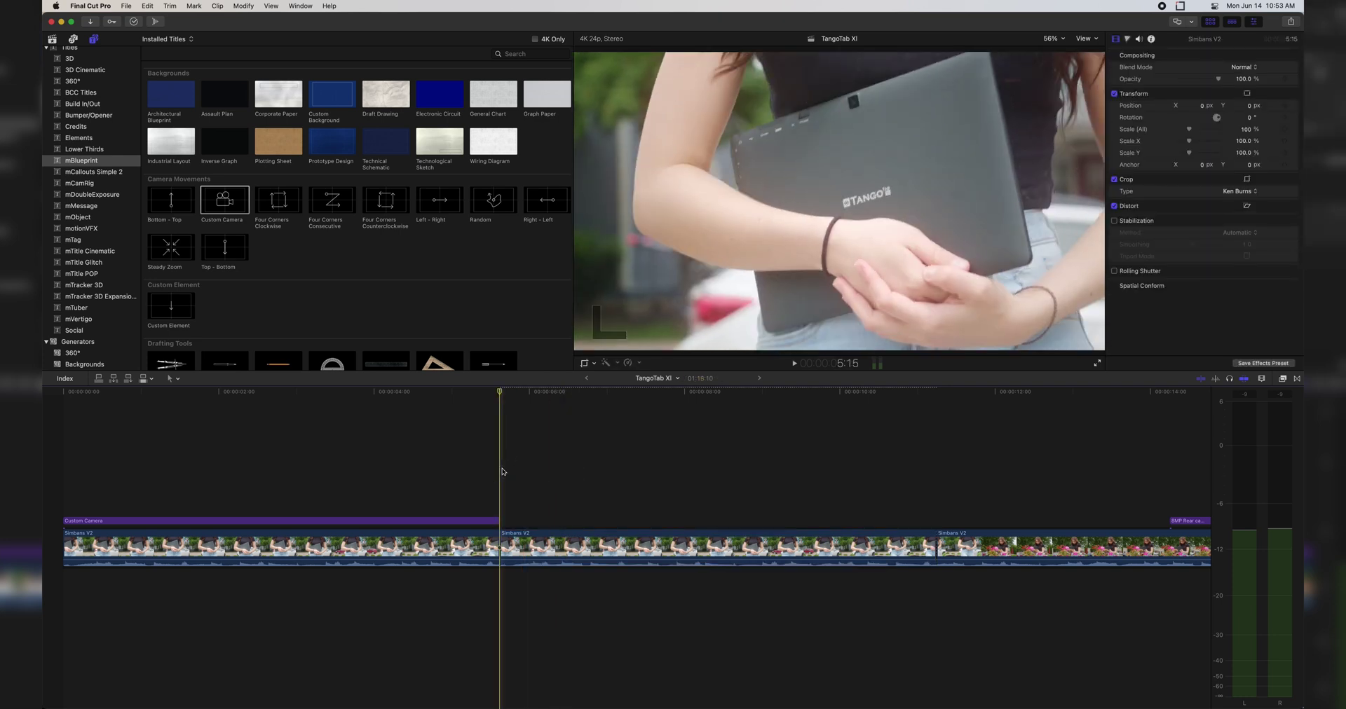
{"action": "key", "text": "space"}
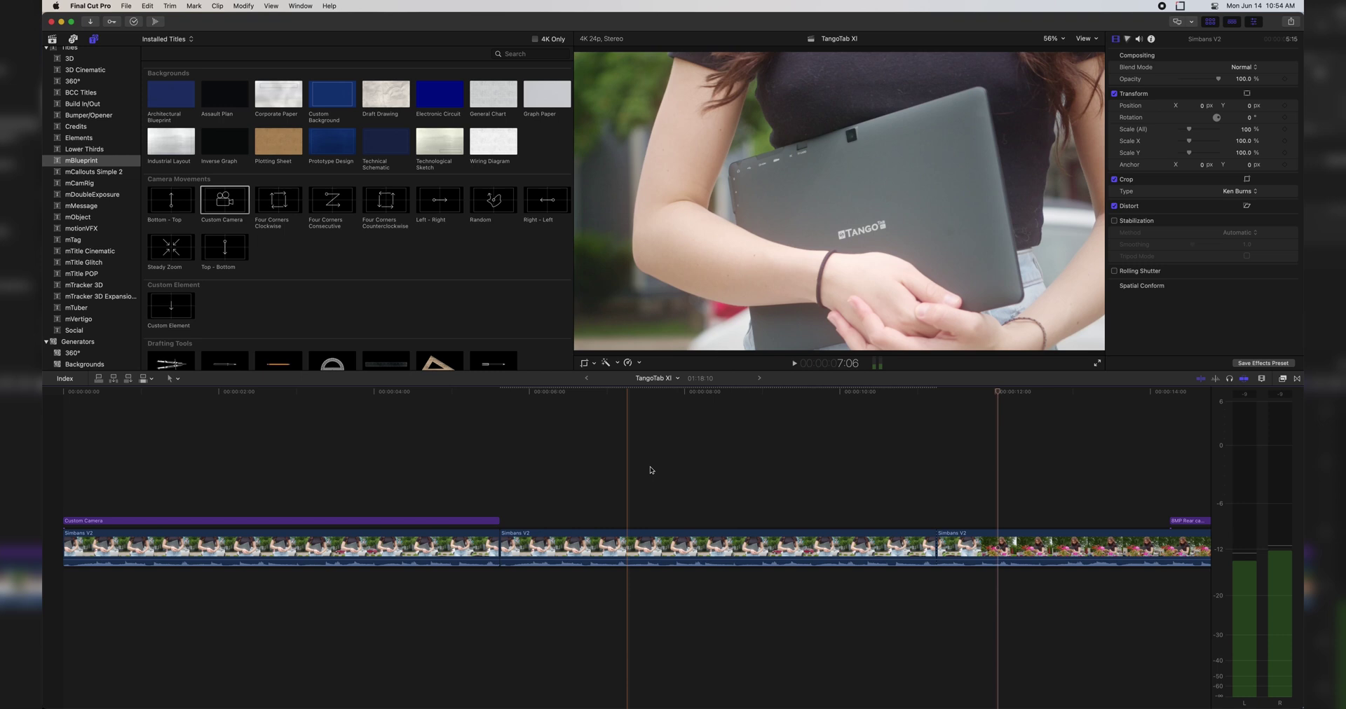
{"action": "key", "text": "space"}
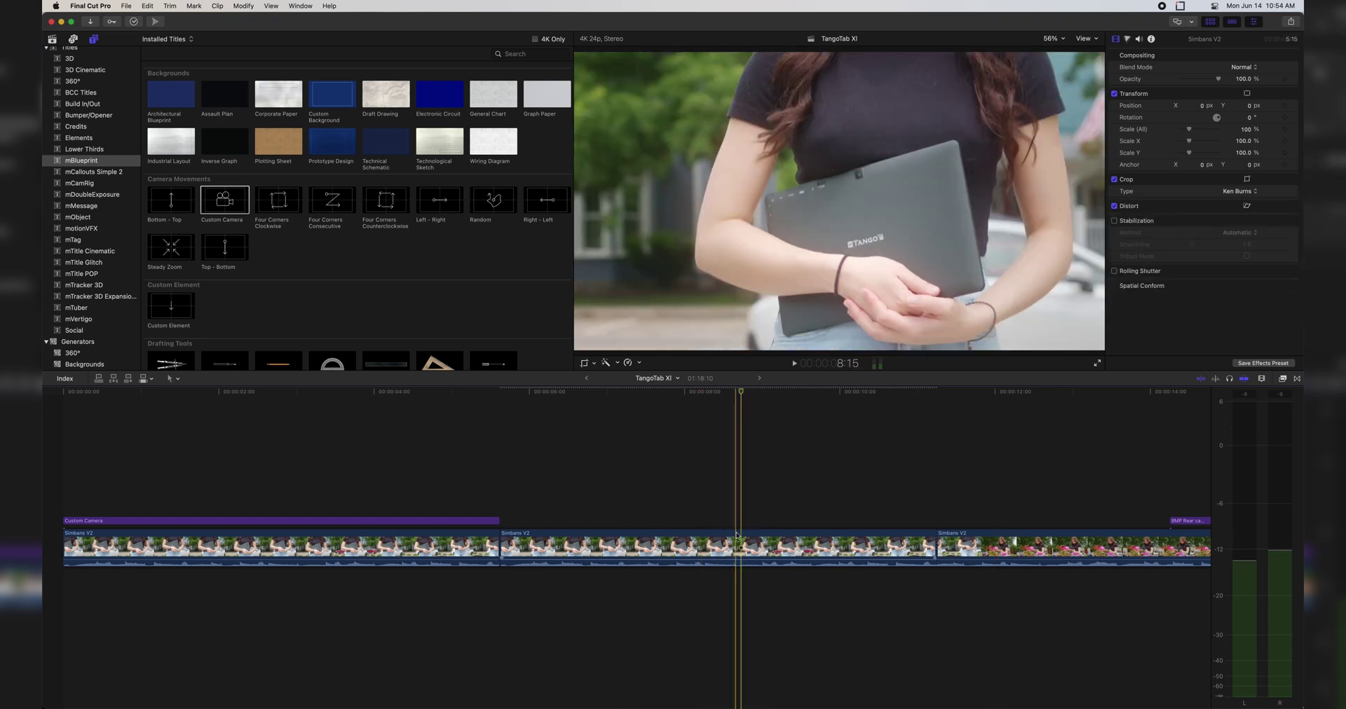
{"action": "left_click", "coordinate": [740, 542]}
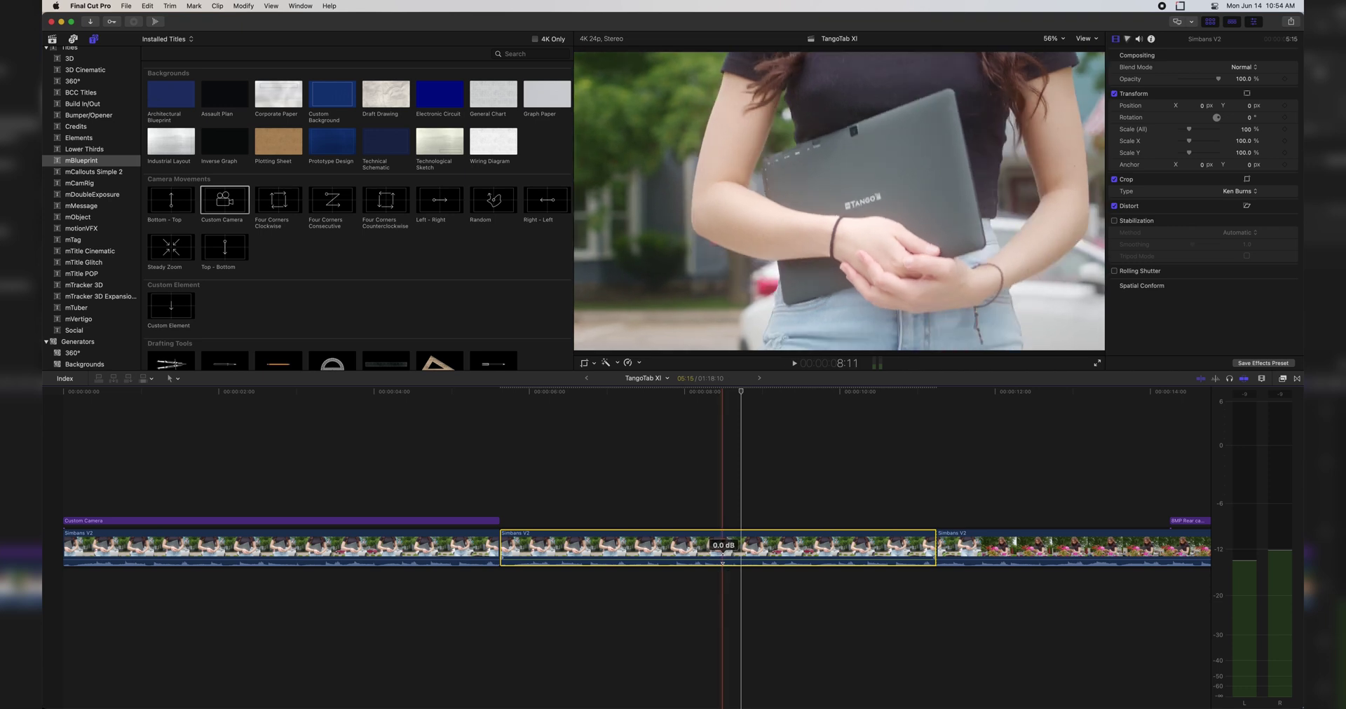
Step: Swap the Ken Burns start and end frames and widen the End frame to about 72%
{"action": "left_click", "coordinate": [585, 363]}
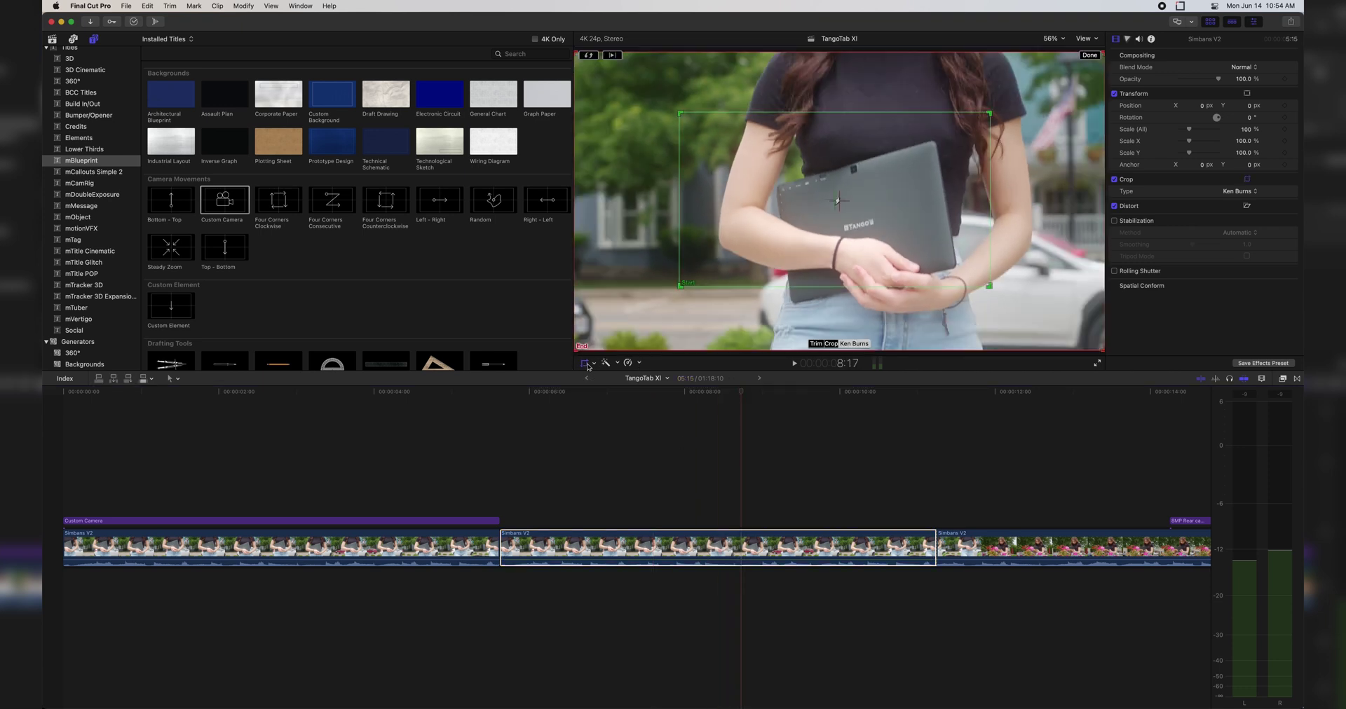
{"action": "left_click", "coordinate": [590, 56]}
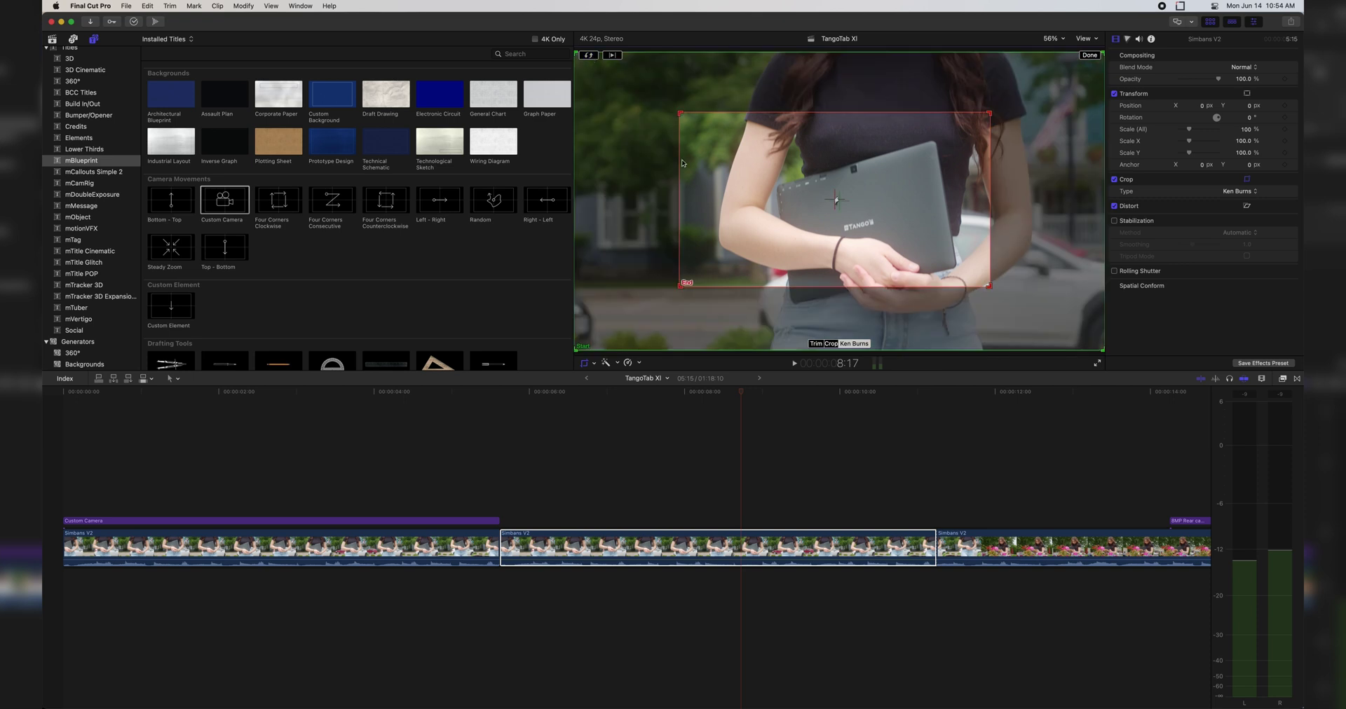
{"action": "left_click_drag", "start_coordinate": [679, 113], "coordinate": [591, 77]}
{"action": "left_click_drag", "start_coordinate": [985, 286], "coordinate": [1067, 332]}
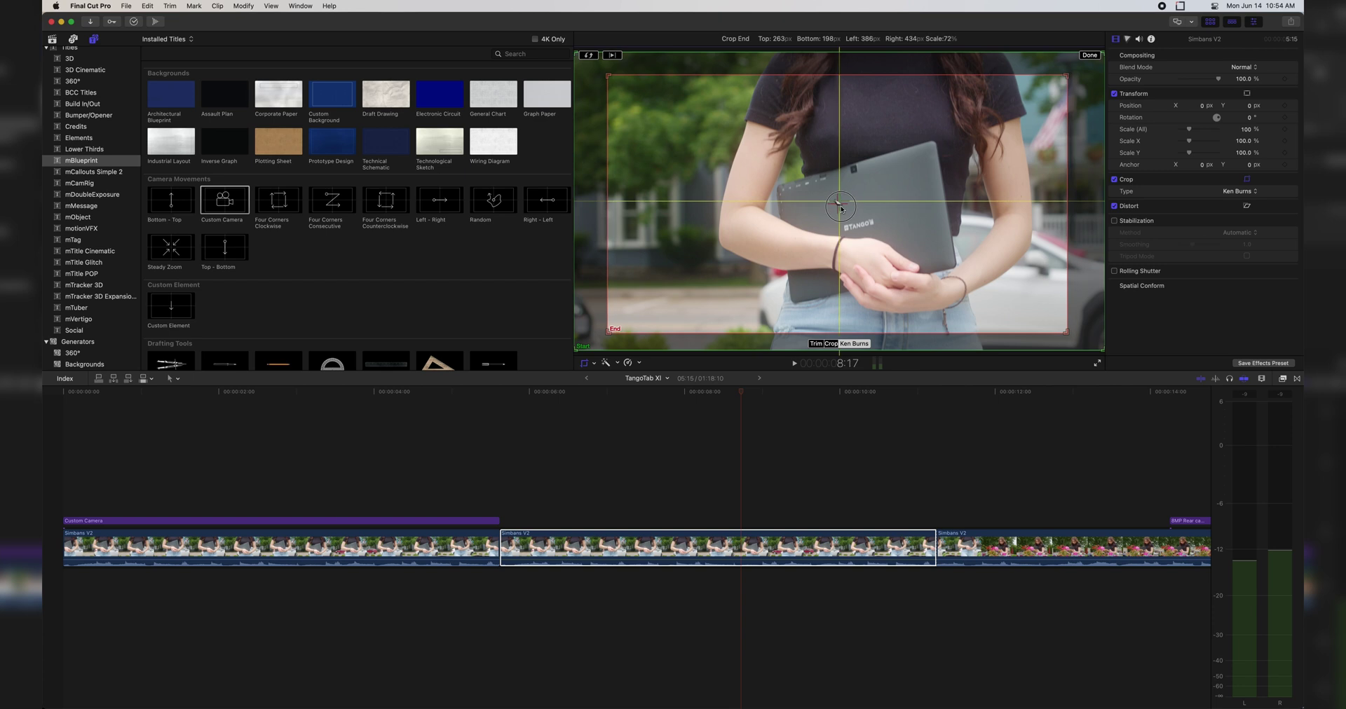
{"action": "left_click", "coordinate": [1090, 55]}
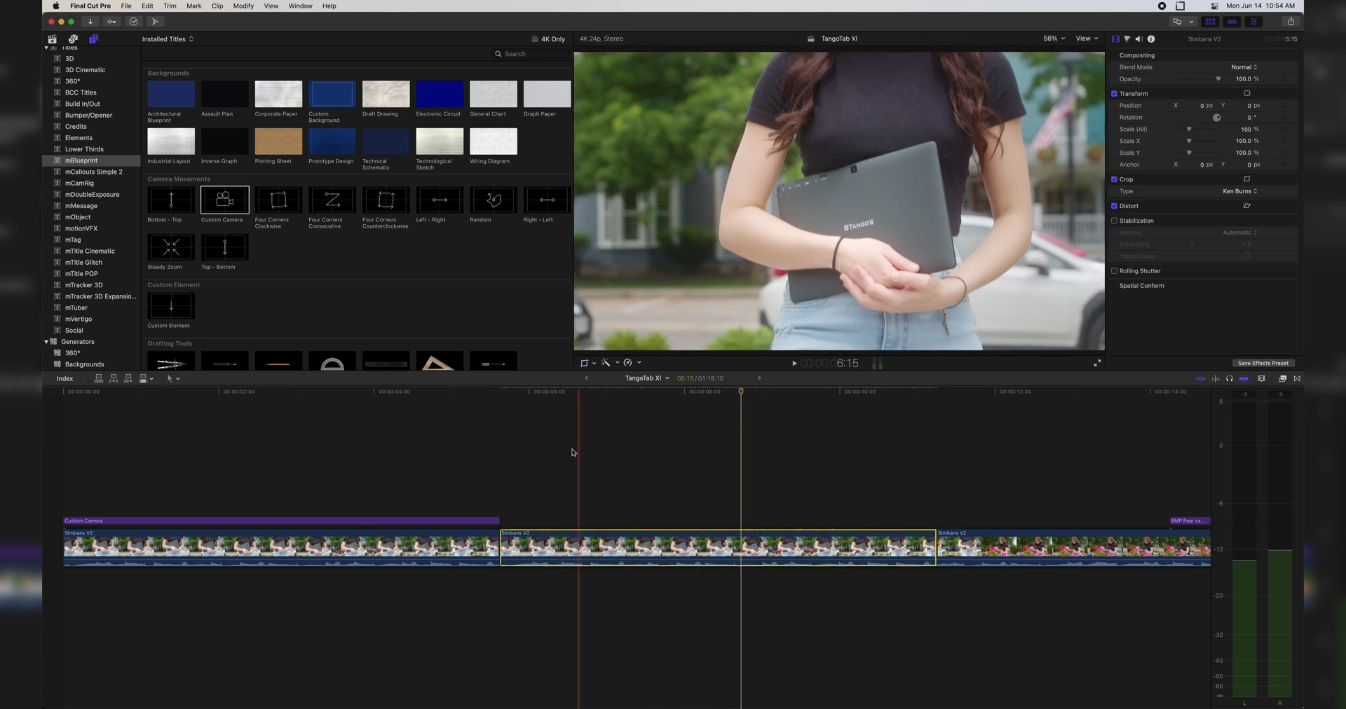
{"action": "left_click", "coordinate": [502, 432]}
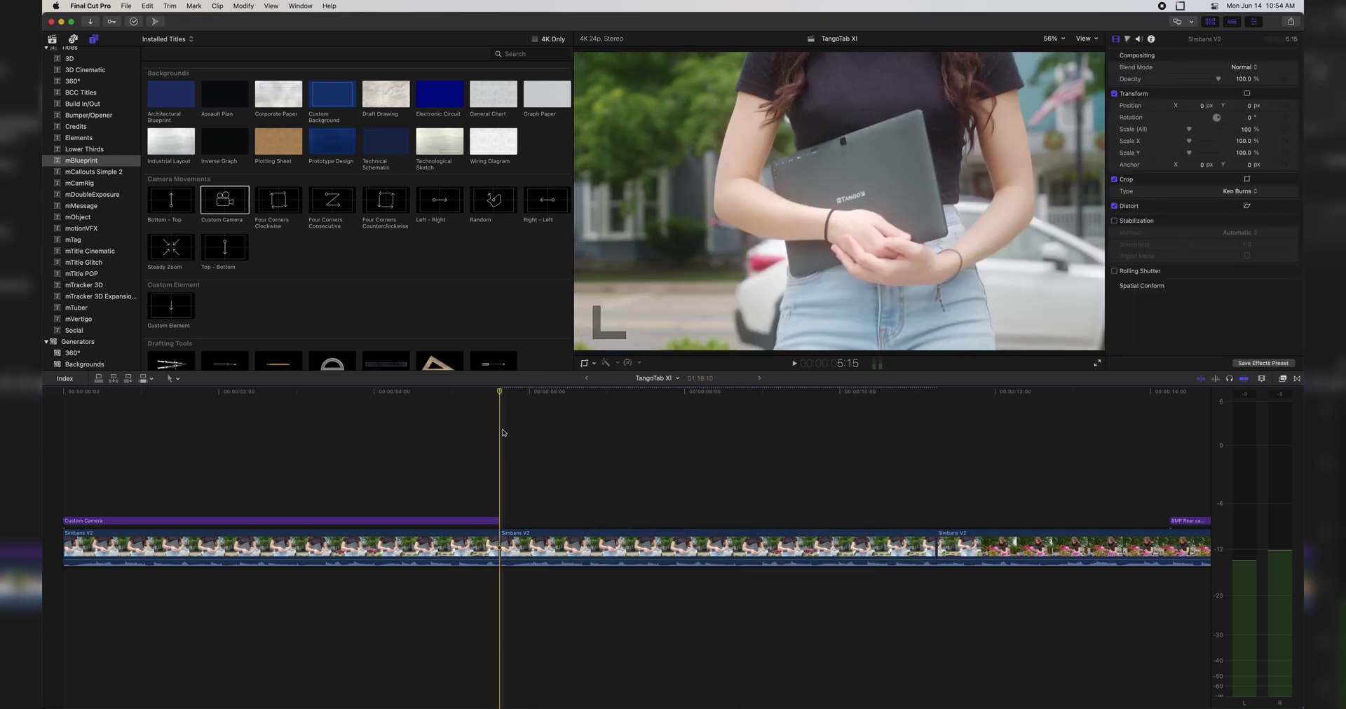
Step: Tighten the middle clip's Ken Burns End frame and position it over the tablet
{"action": "key", "text": "space"}
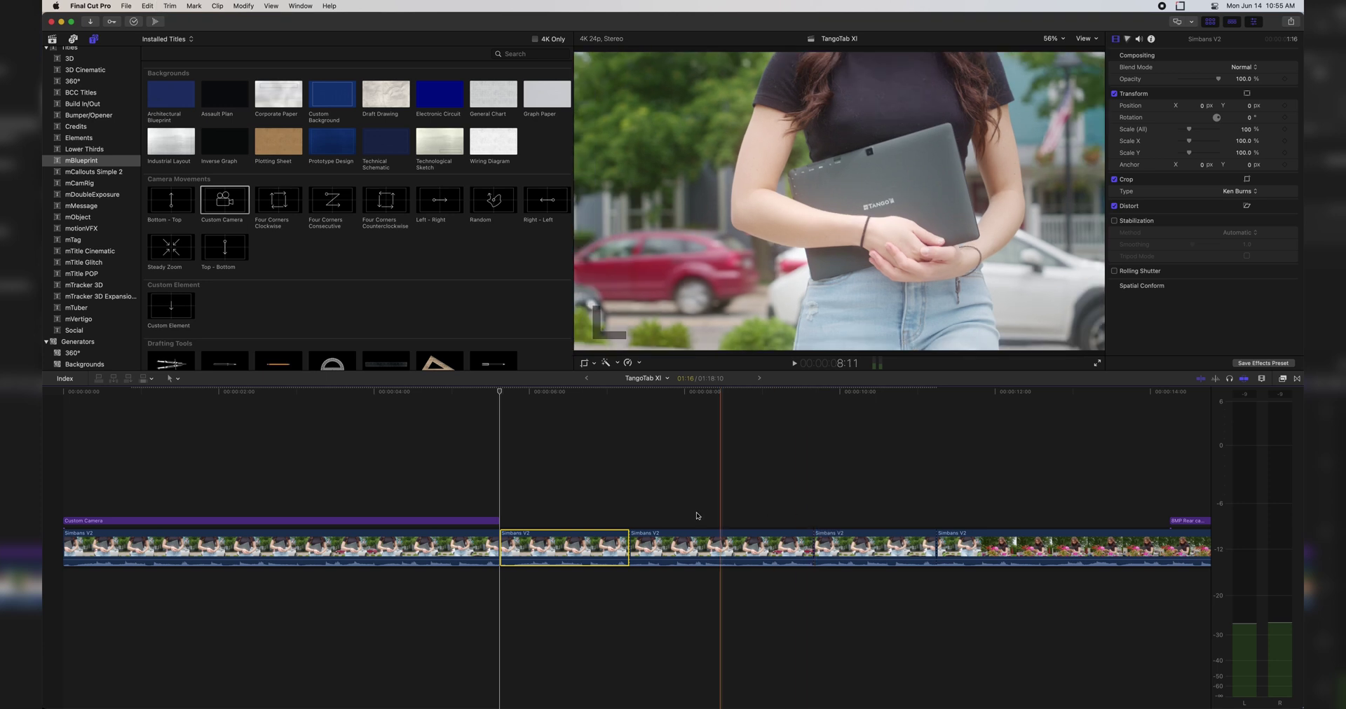
{"action": "left_click", "coordinate": [558, 502]}
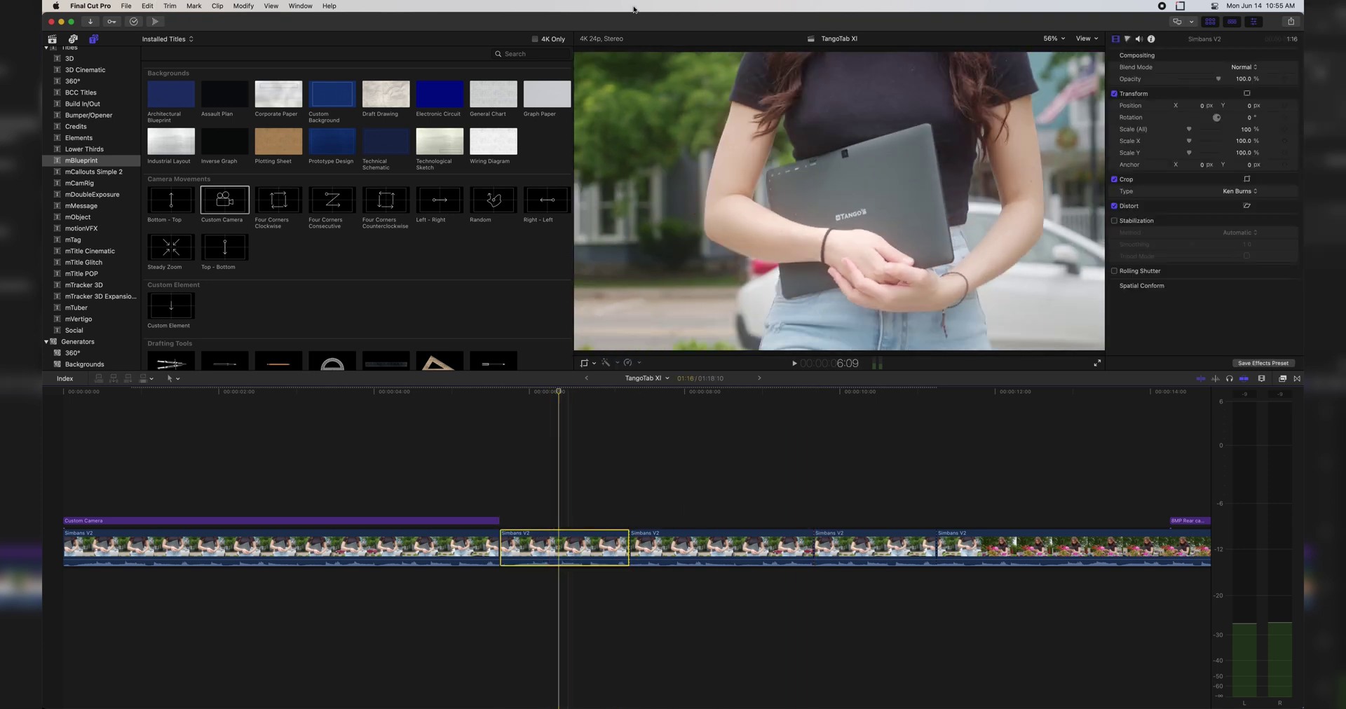
{"action": "left_click", "coordinate": [584, 364]}
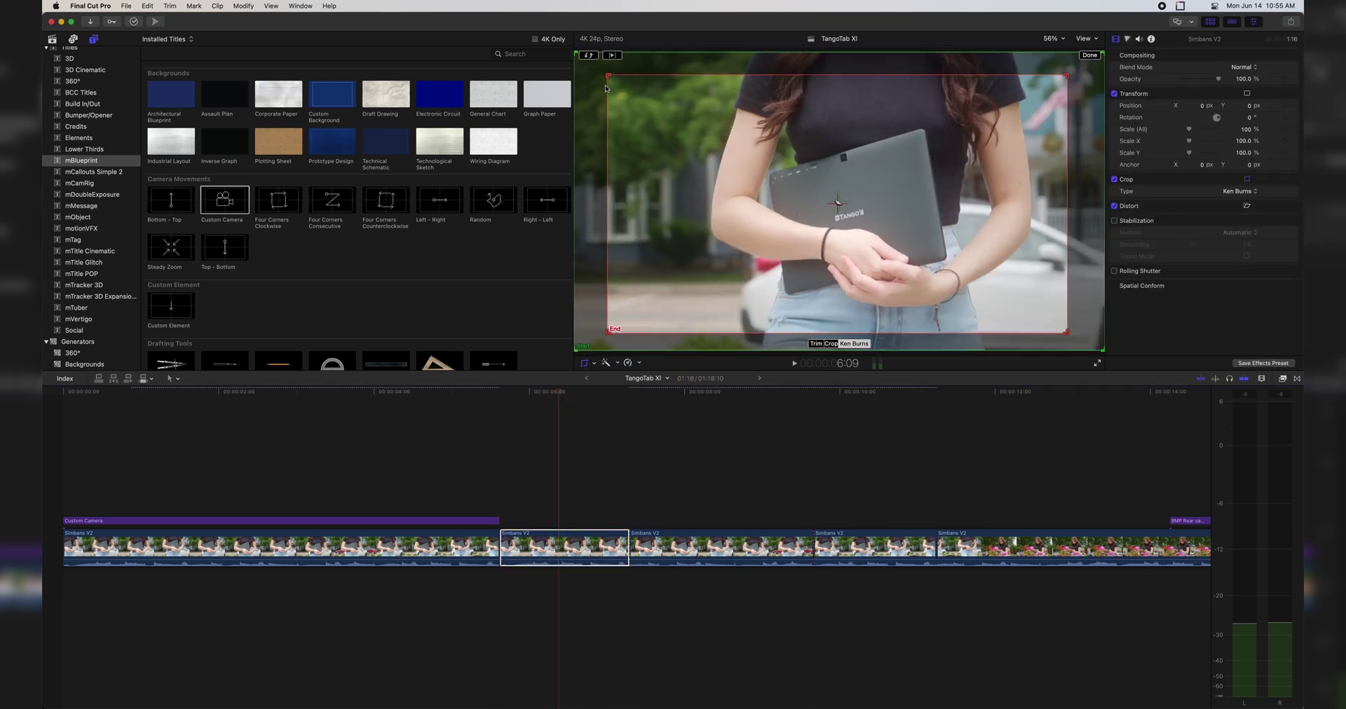
{"action": "left_click_drag", "start_coordinate": [607, 76], "coordinate": [651, 109]}
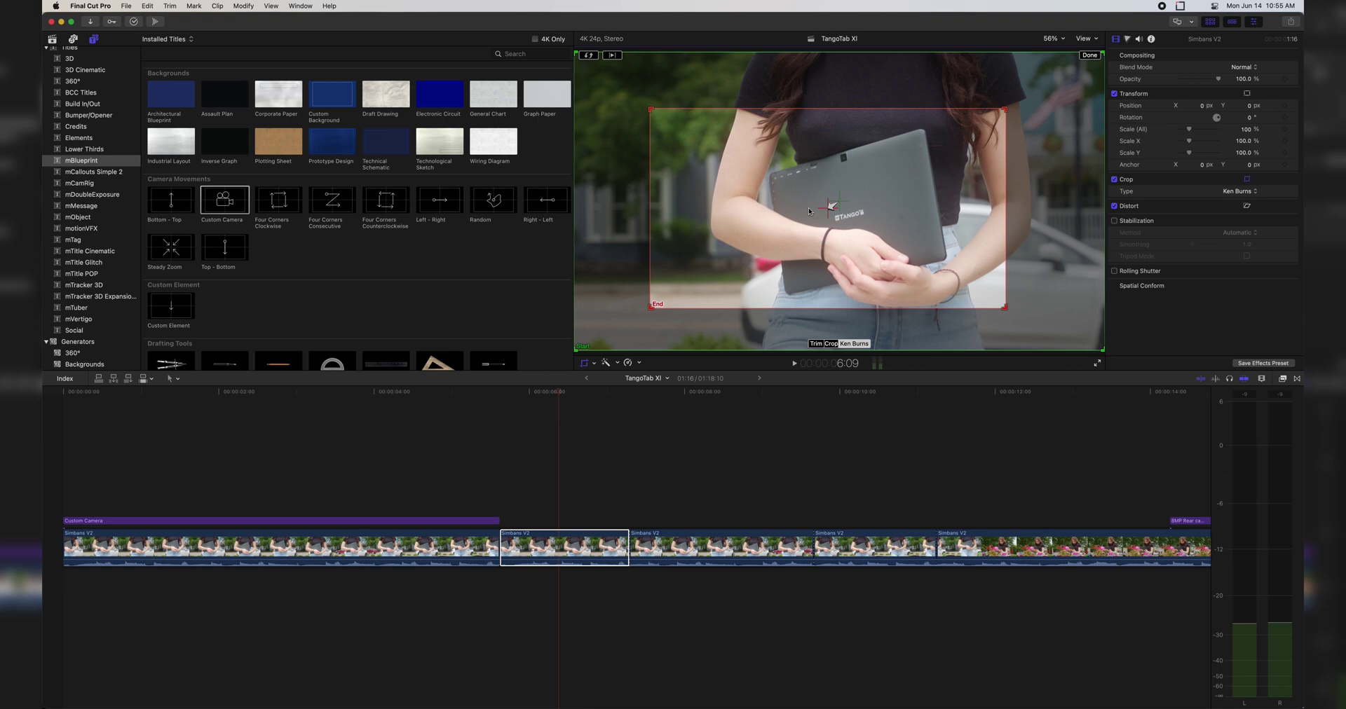
{"action": "key", "text": "space"}
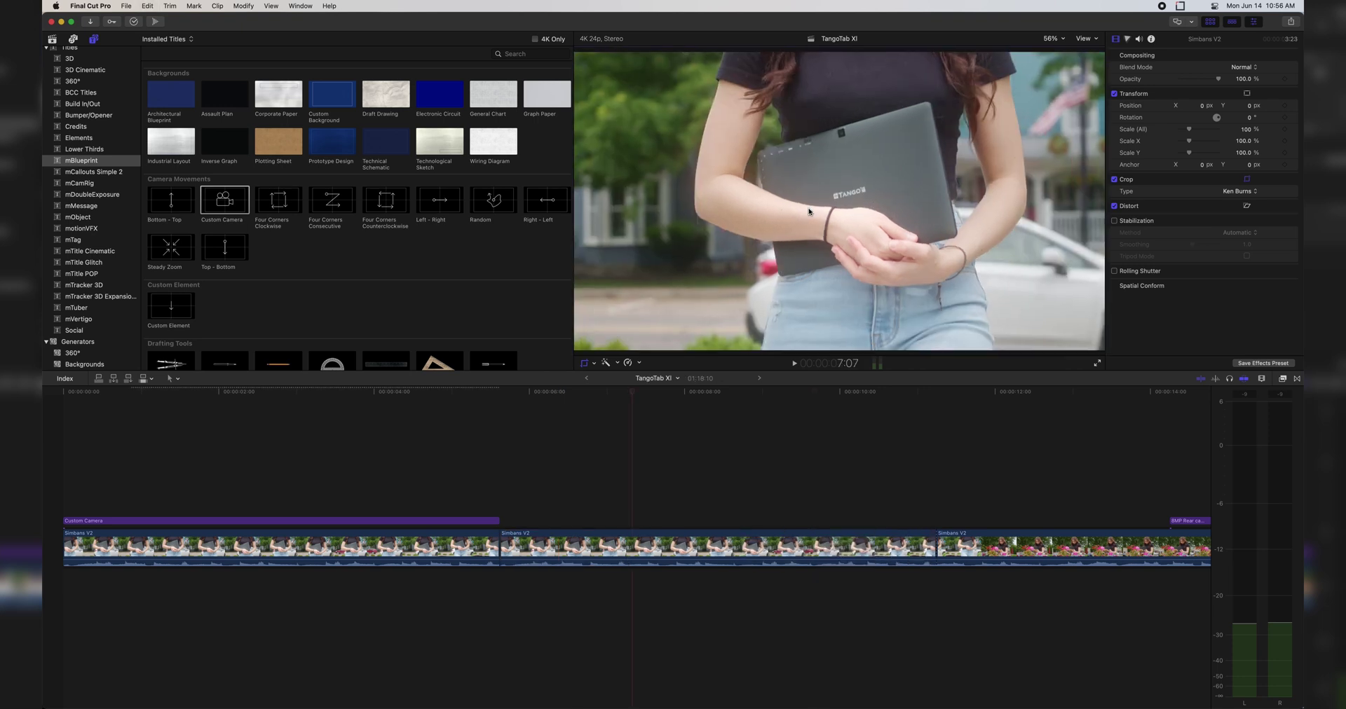
{"action": "left_click", "coordinate": [573, 547]}
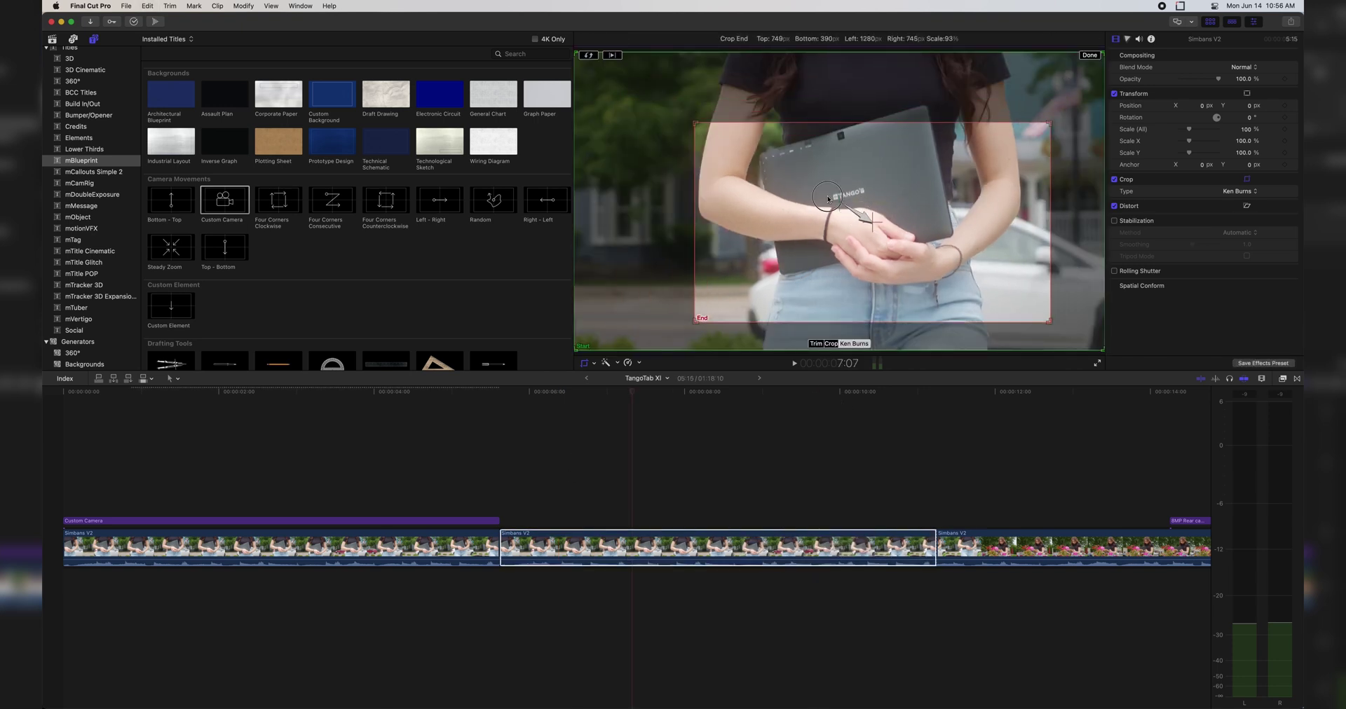
{"action": "left_click_drag", "start_coordinate": [804, 195], "coordinate": [825, 195]}
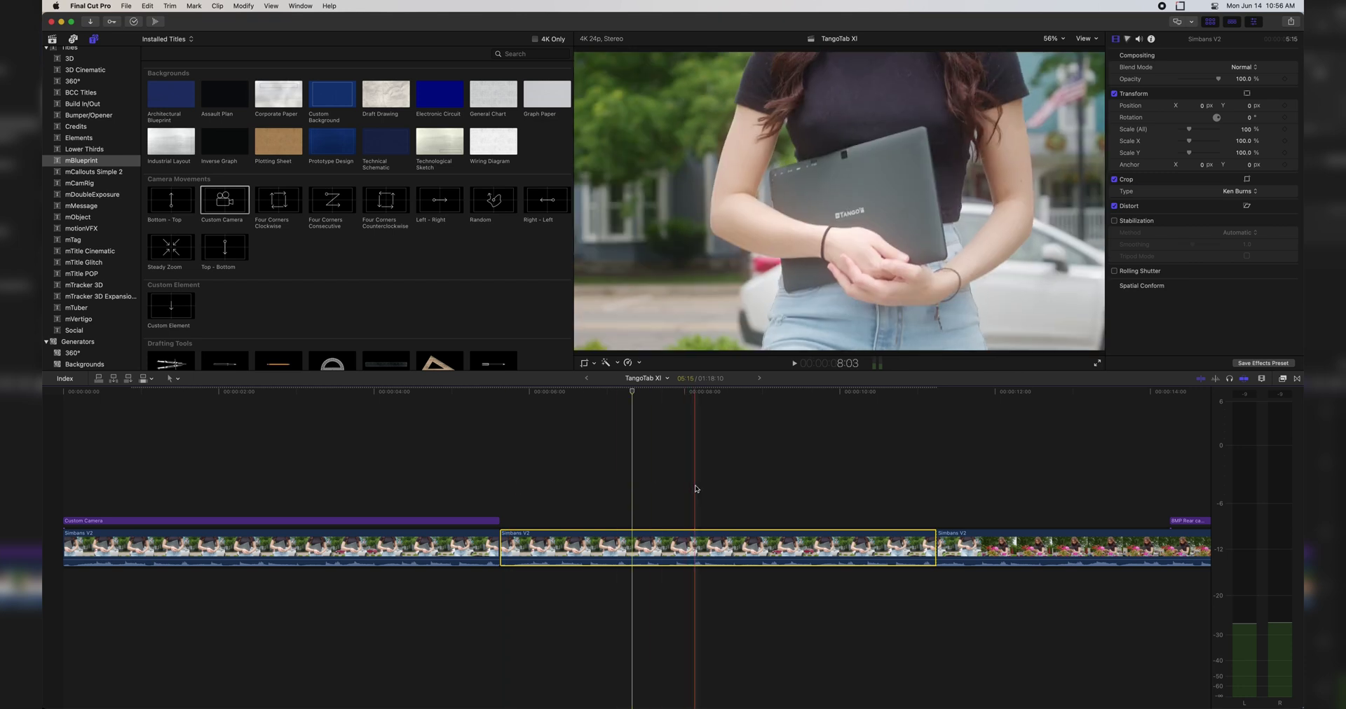
Step: Blade the middle Simbans V2 clip at two points, around 7:04, into three pieces
{"action": "left_click", "coordinate": [610, 517]}
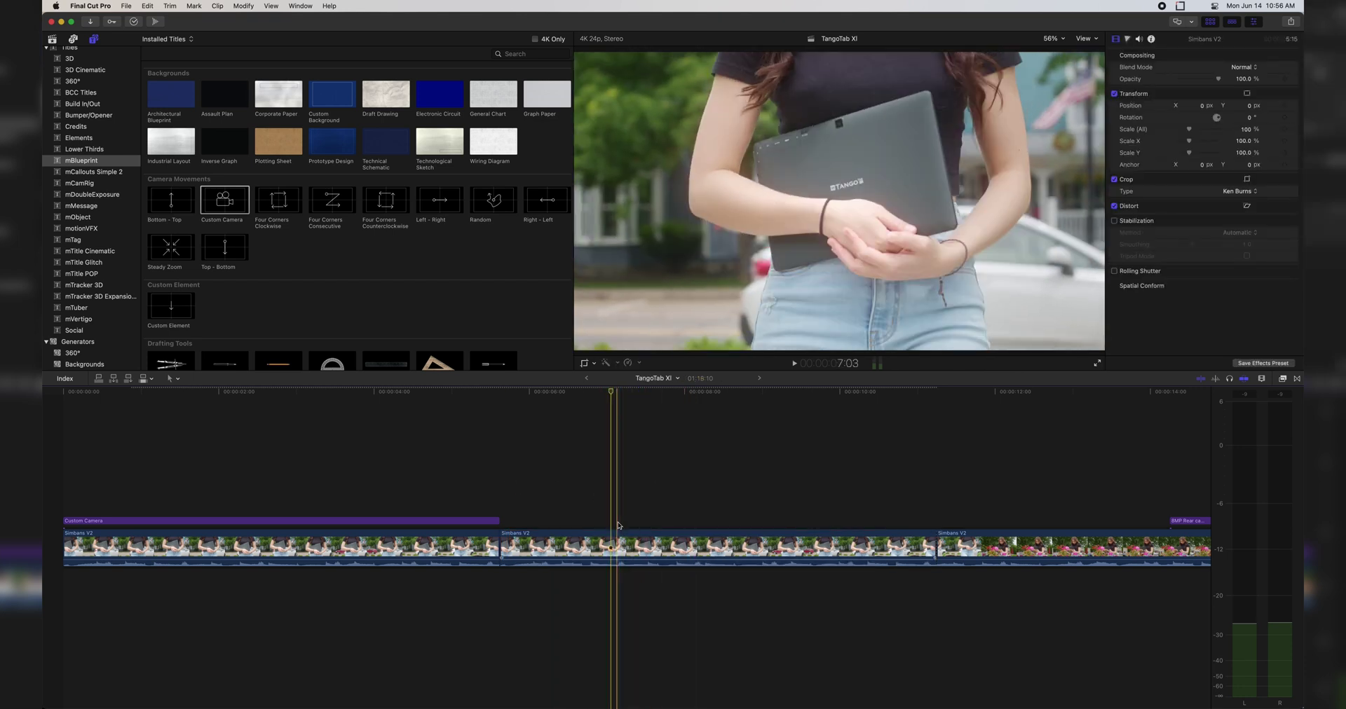
{"action": "left_click", "coordinate": [623, 541]}
{"action": "key", "text": "super+b"}
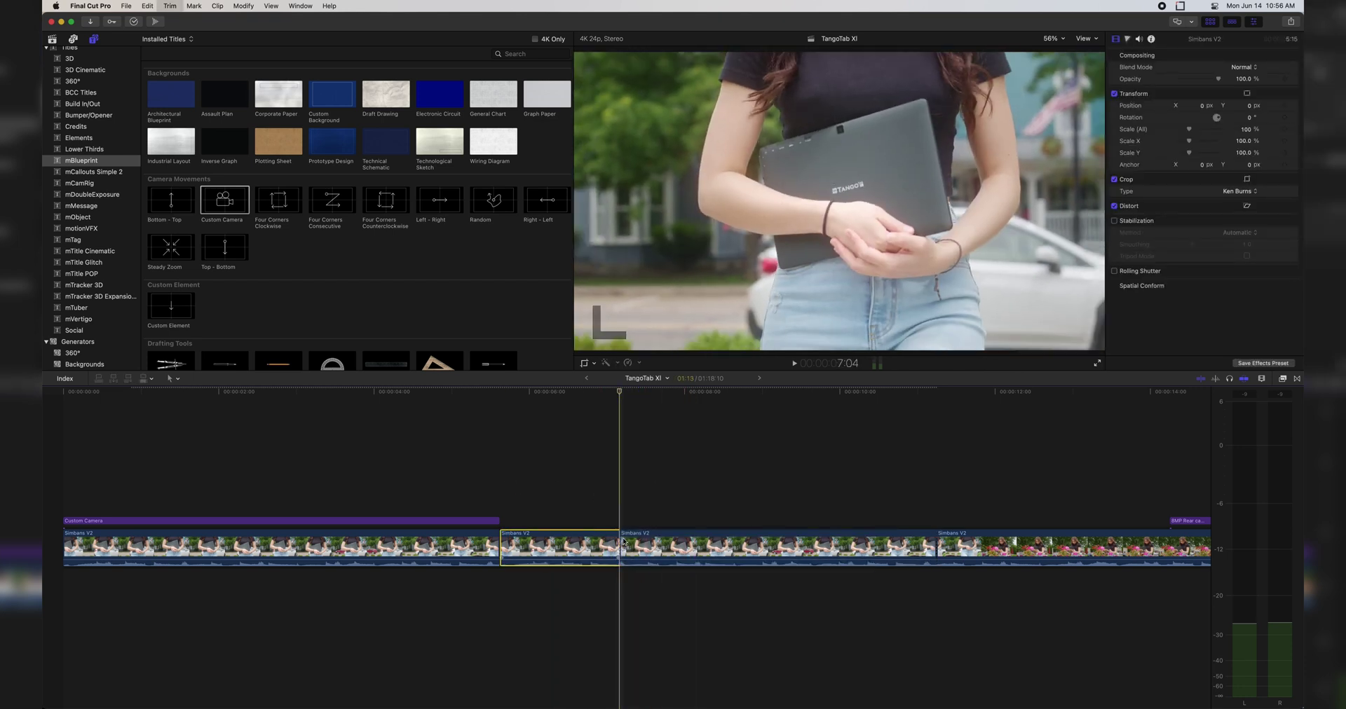
{"action": "left_click", "coordinate": [804, 515]}
{"action": "key", "text": "super+b"}
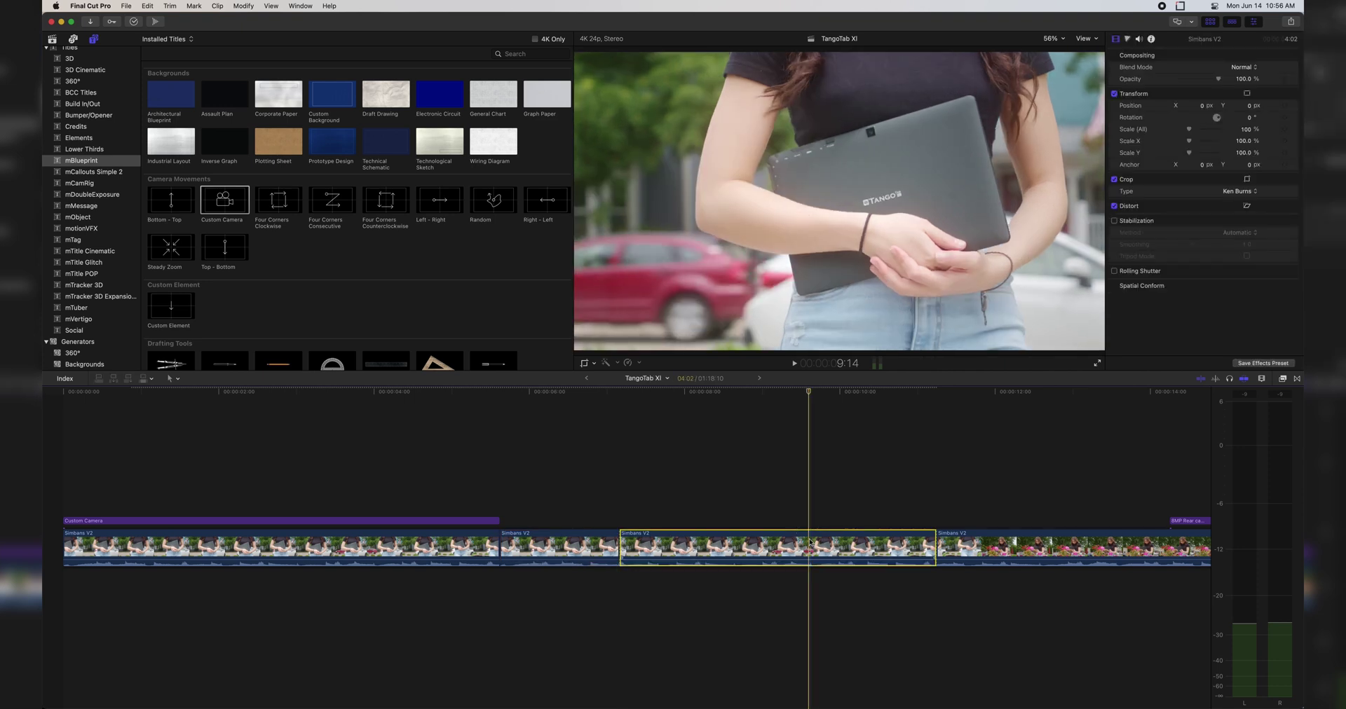
Step: Switch the middle piece from Ken Burns to plain Crop so it shows full frame
{"action": "left_click", "coordinate": [694, 547]}
{"action": "left_click", "coordinate": [586, 363]}
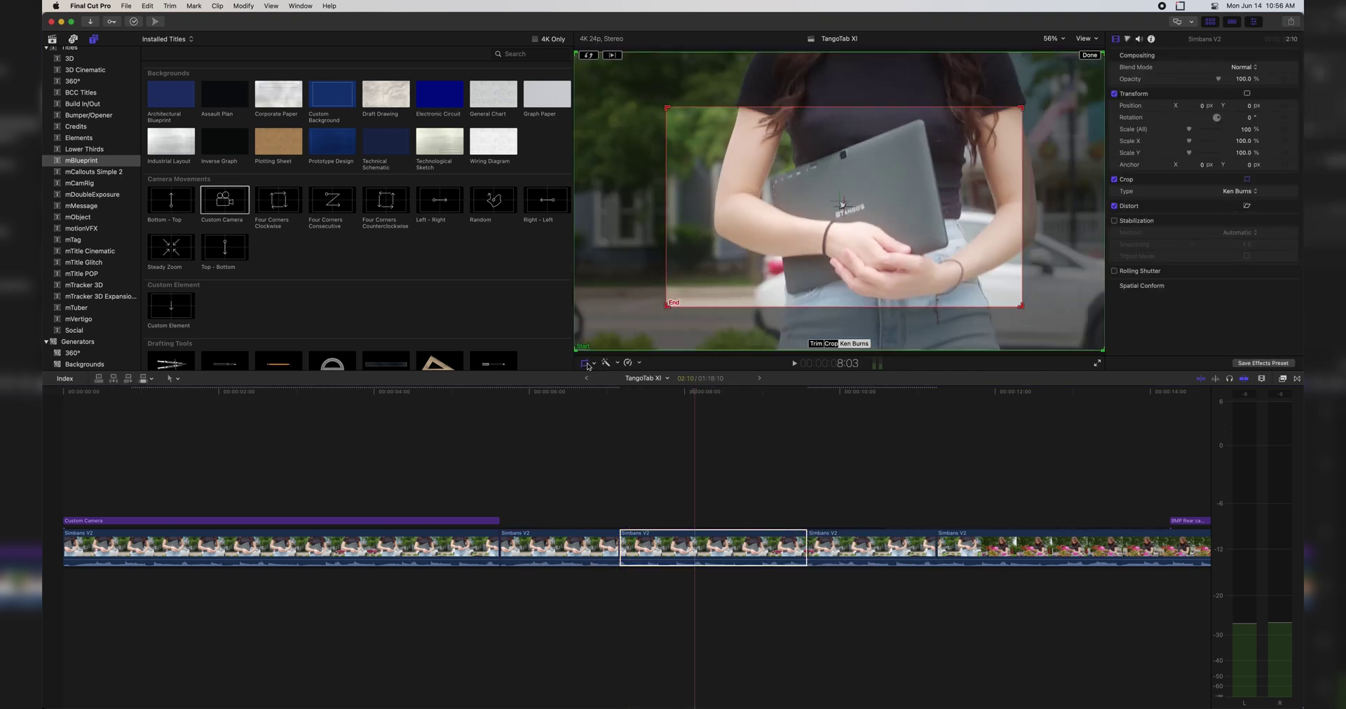
{"action": "left_click", "coordinate": [831, 344]}
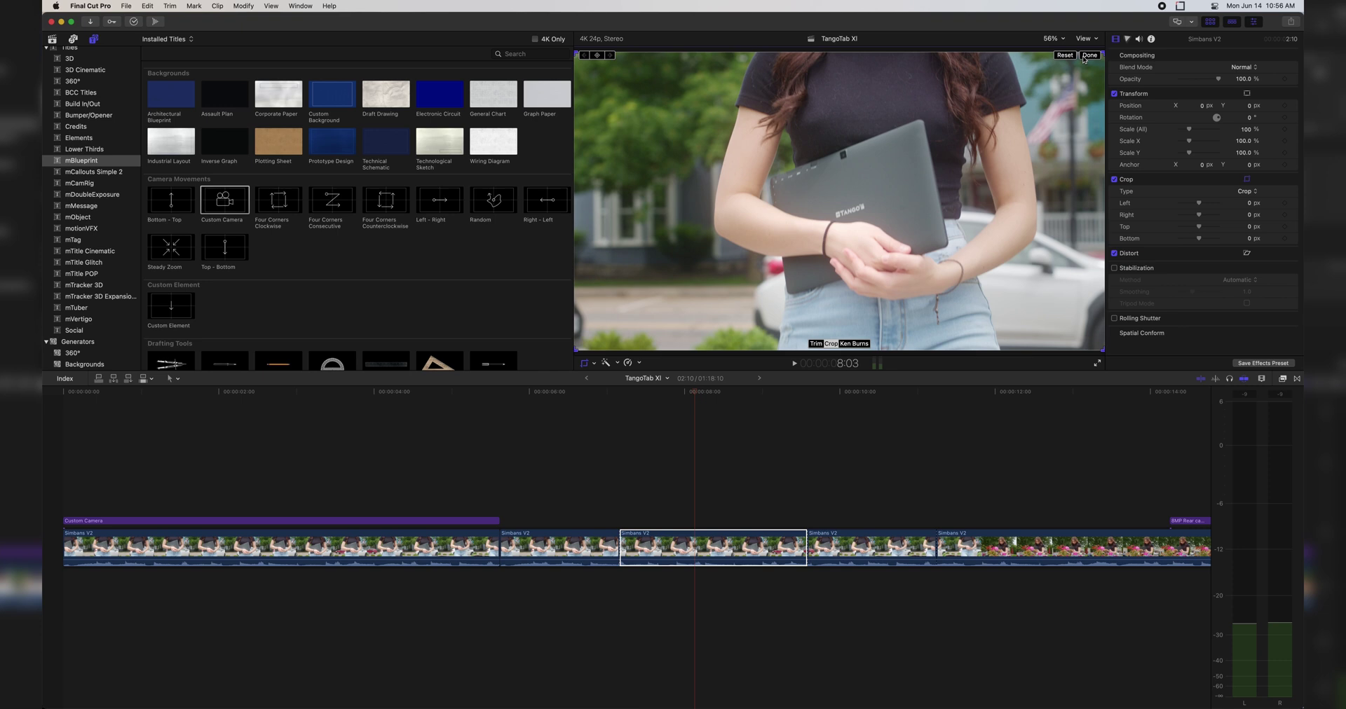
{"action": "left_click", "coordinate": [1089, 55]}
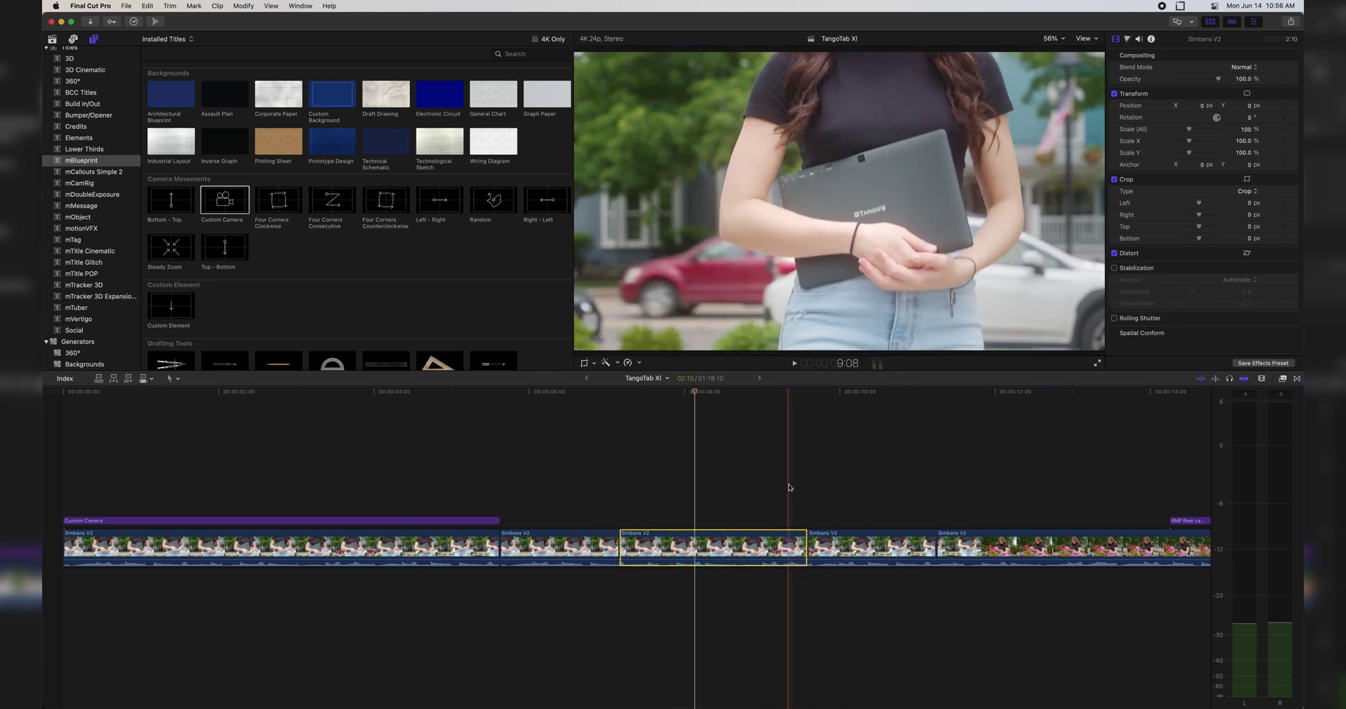
Step: Swap the last piece's Ken Burns start and end so it eases back out
{"action": "left_click", "coordinate": [842, 534]}
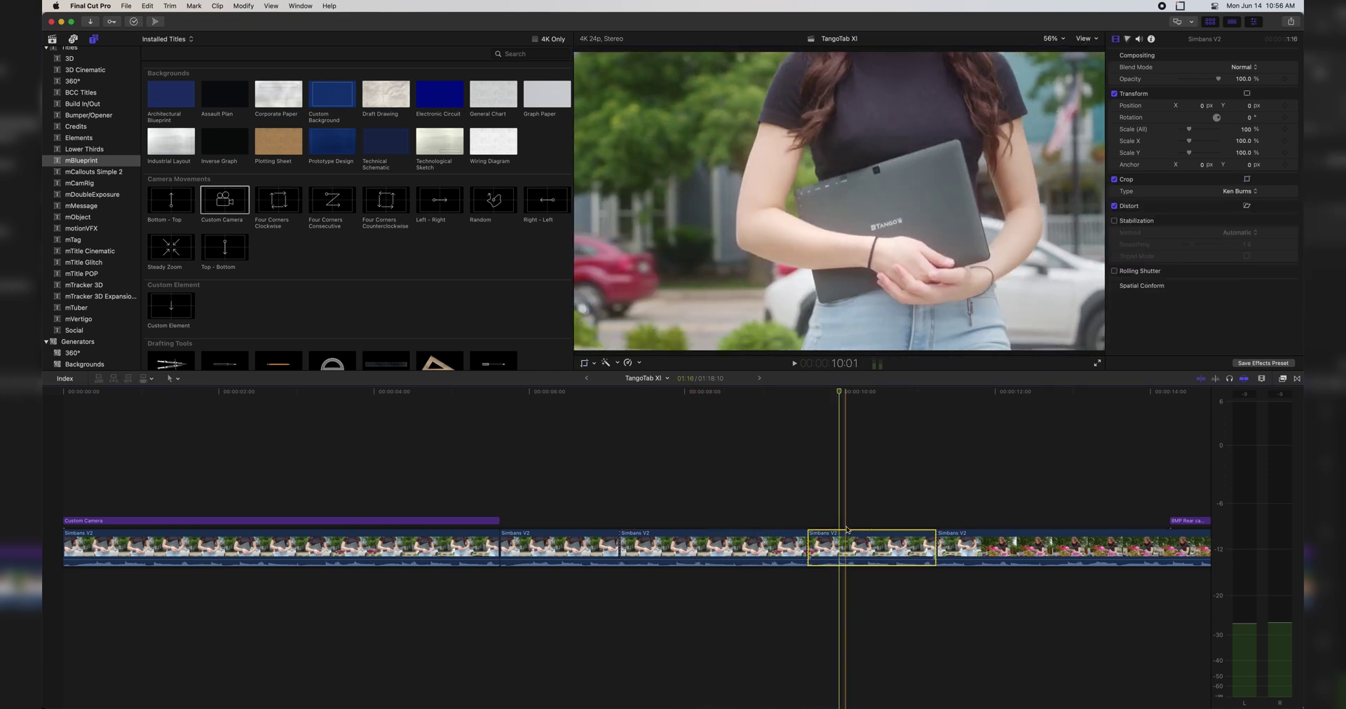
{"action": "left_click", "coordinate": [584, 363]}
{"action": "left_click", "coordinate": [589, 57]}
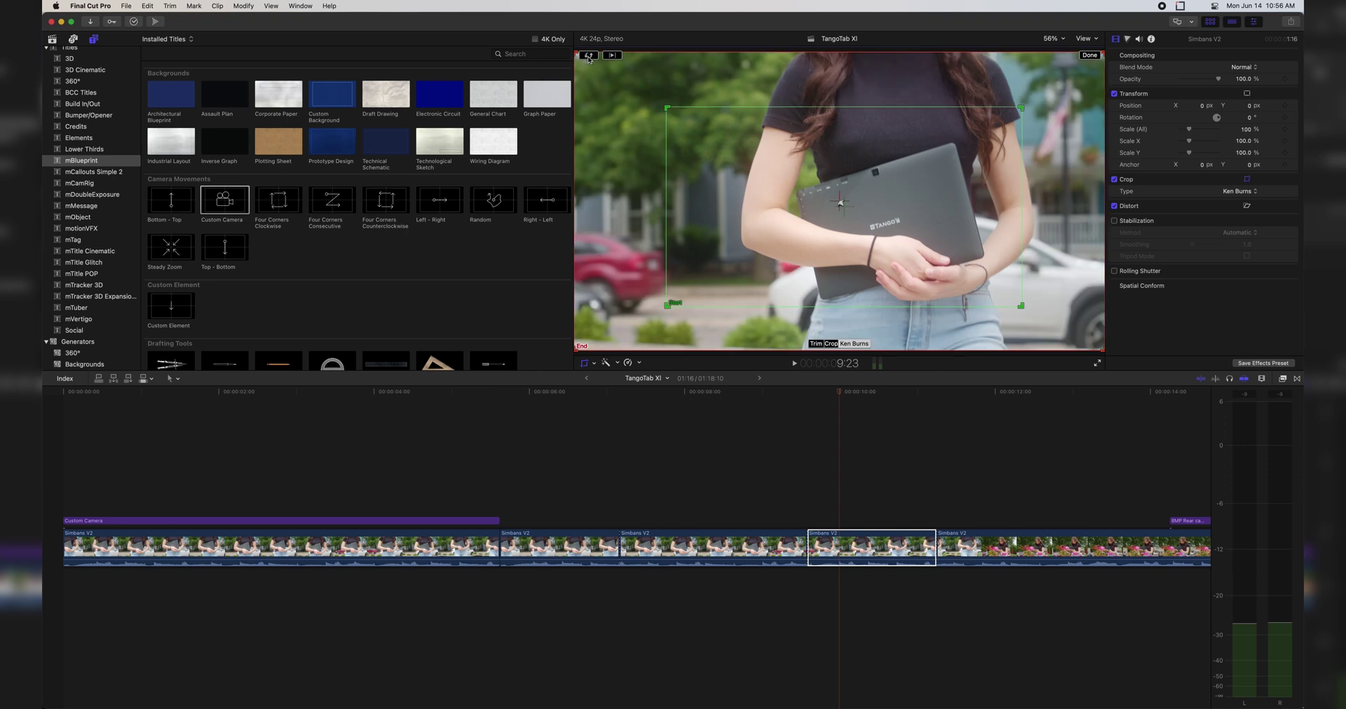
{"action": "left_click", "coordinate": [1089, 54]}
Step: Reopen and check the middle piece's crop settings
{"action": "left_click", "coordinate": [650, 455]}
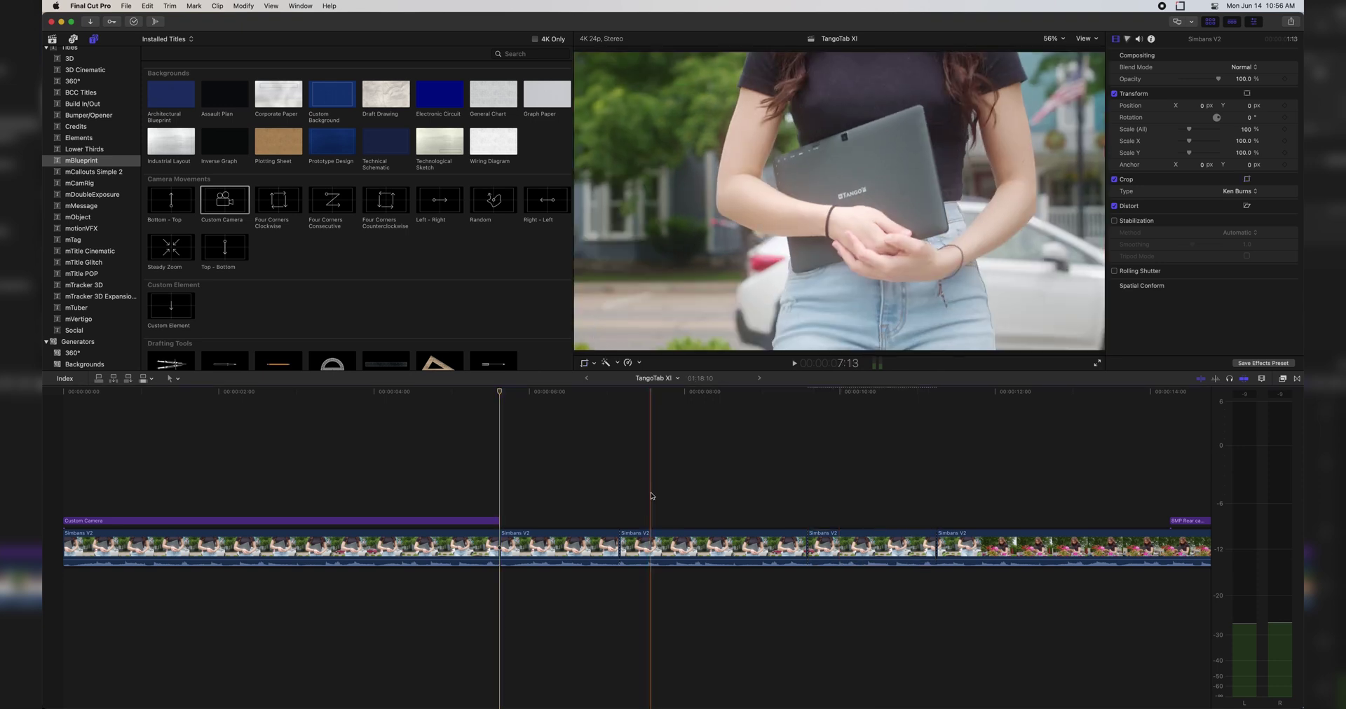
{"action": "left_click", "coordinate": [676, 552]}
{"action": "left_click", "coordinate": [585, 363]}
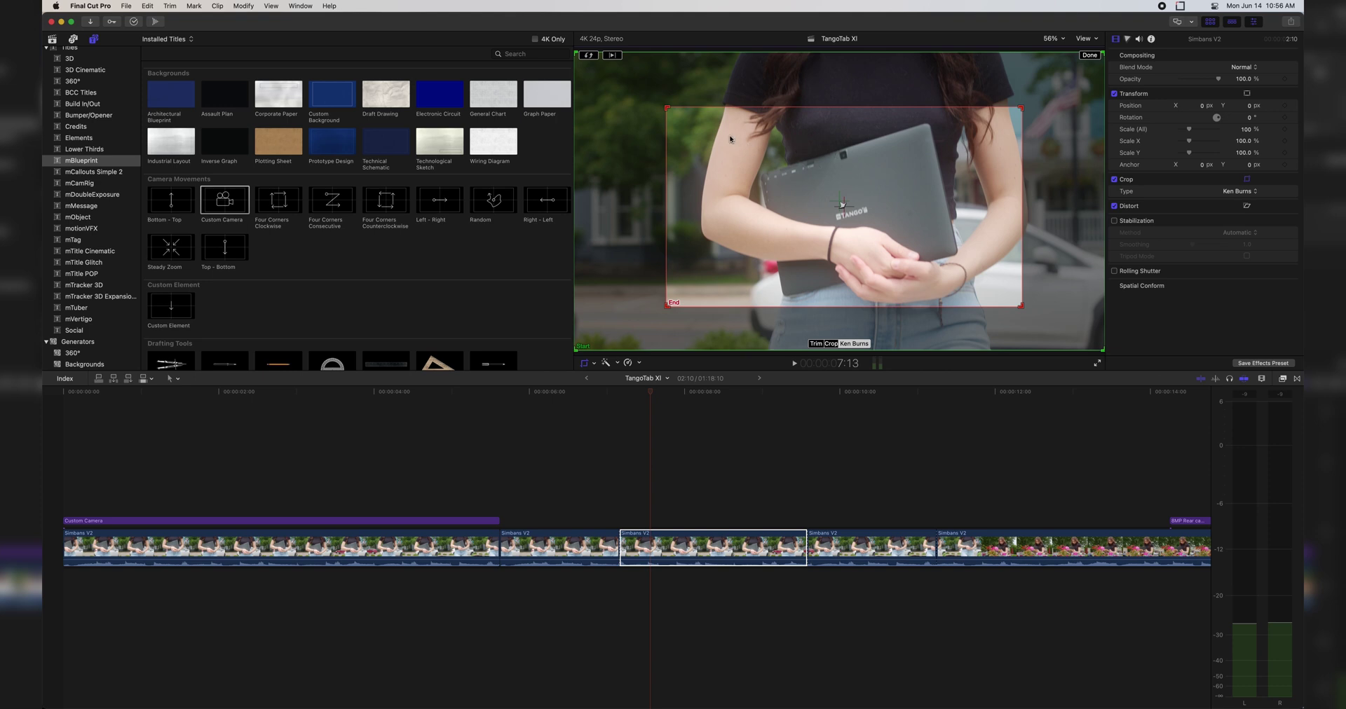
{"action": "left_click", "coordinate": [660, 477]}
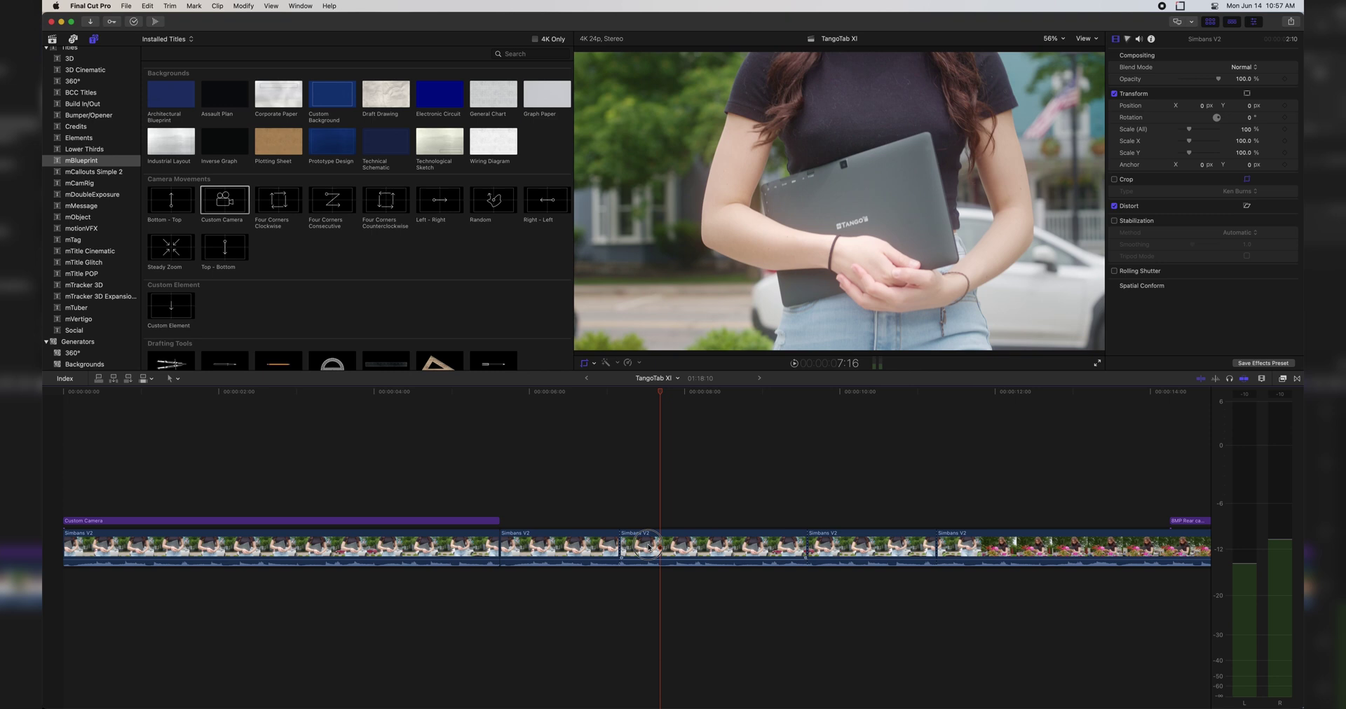
Step: Lift the piece above the storyline as a connected clip and scale it to 153%
{"action": "left_click_drag", "start_coordinate": [649, 547], "coordinate": [642, 514]}
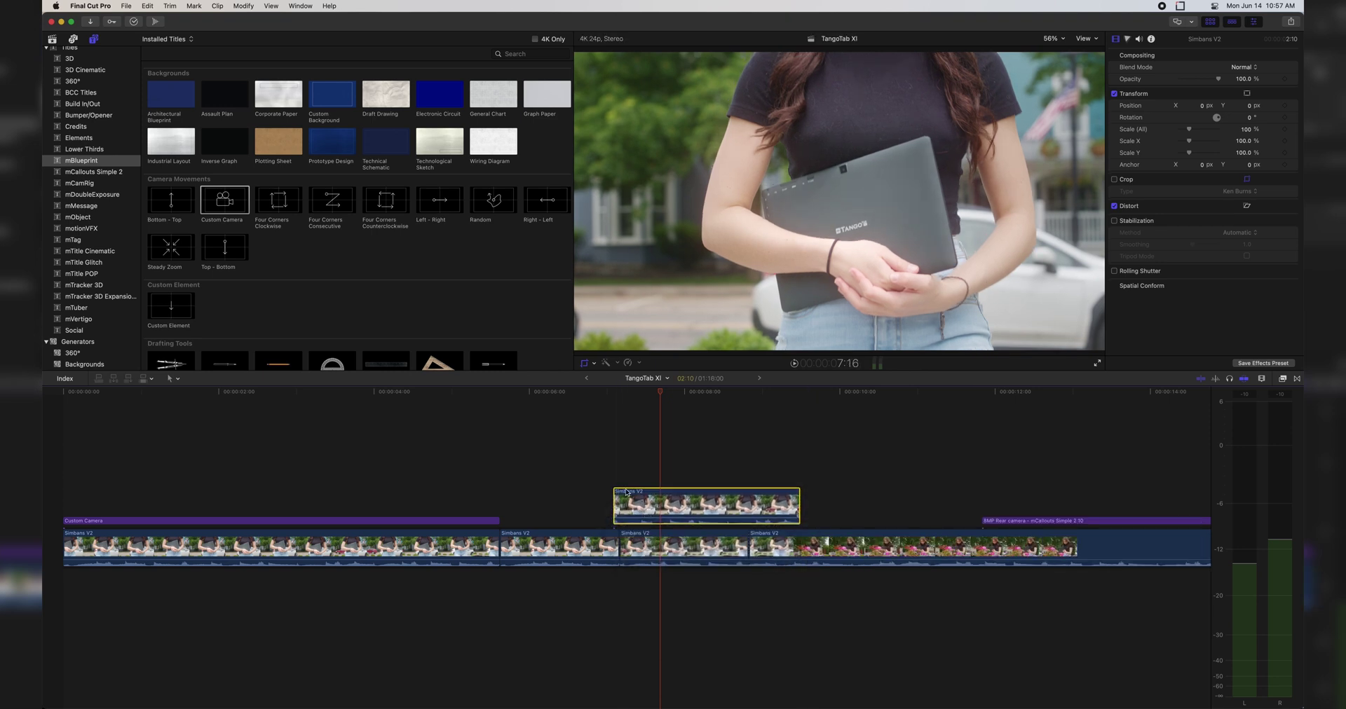
{"action": "key", "text": "super+equal"}
{"action": "key", "text": "super+equal"}
{"action": "key", "text": "super+equal"}
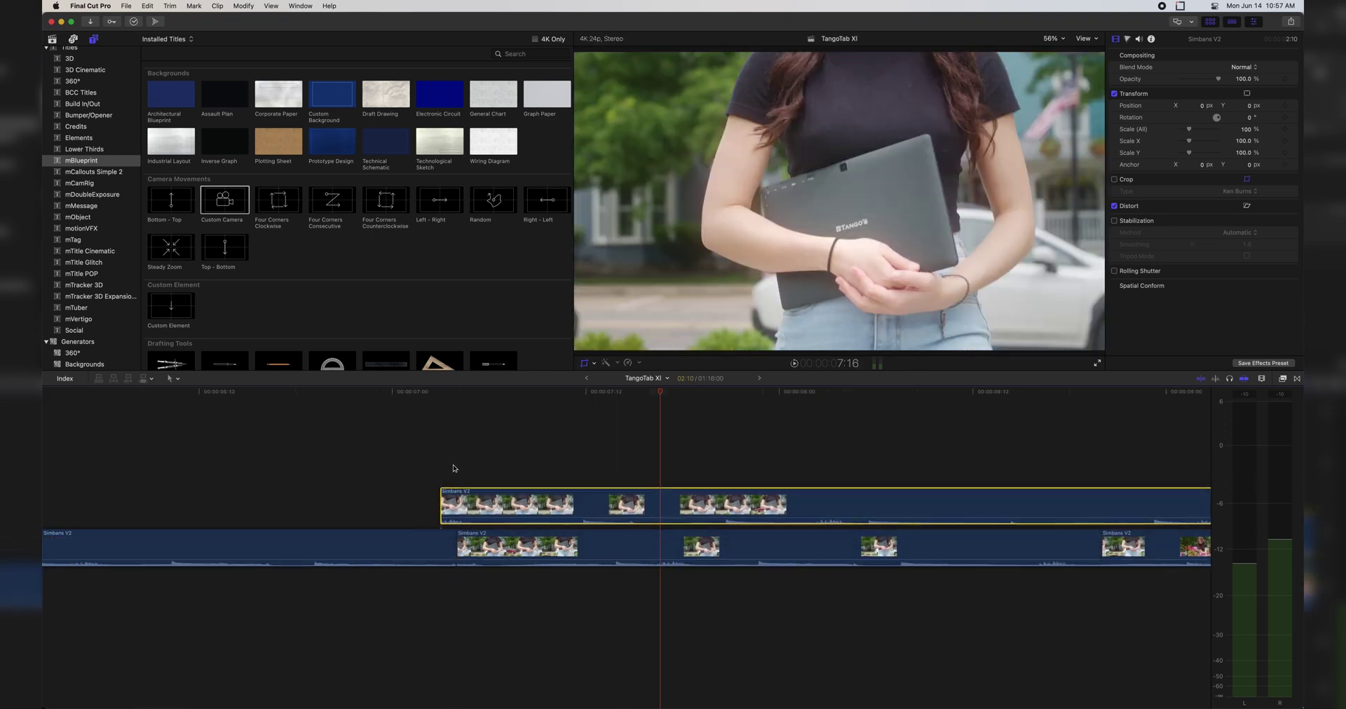
{"action": "left_click", "coordinate": [452, 404]}
{"action": "key", "text": "l"}
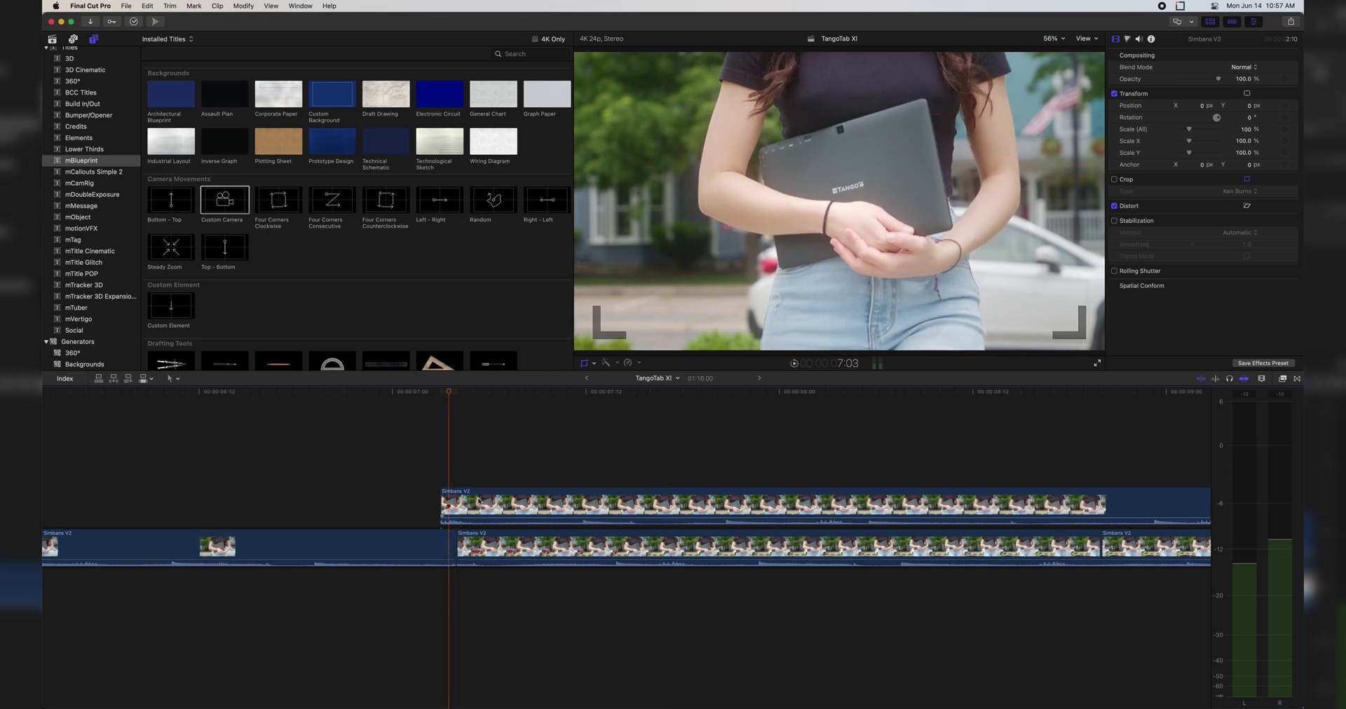
{"action": "key", "text": "c"}
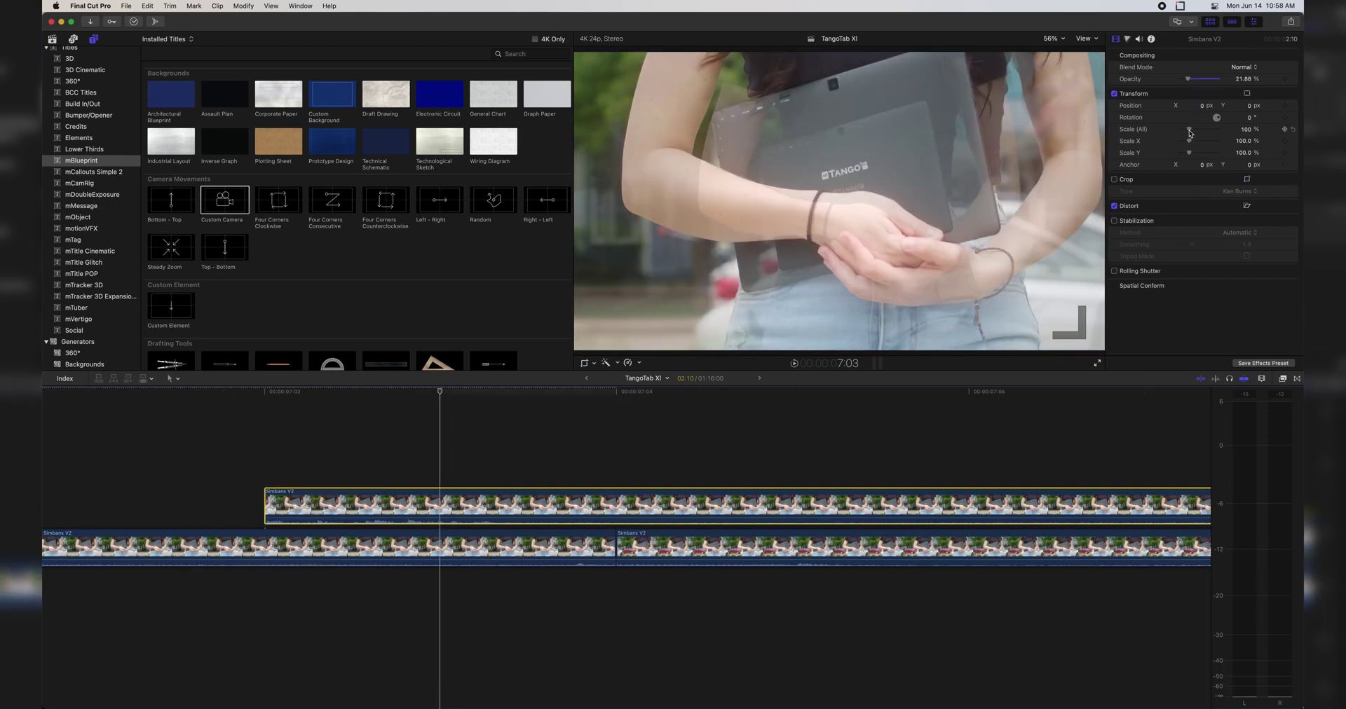
{"action": "left_click_drag", "start_coordinate": [1192, 130], "coordinate": [1192, 130]}
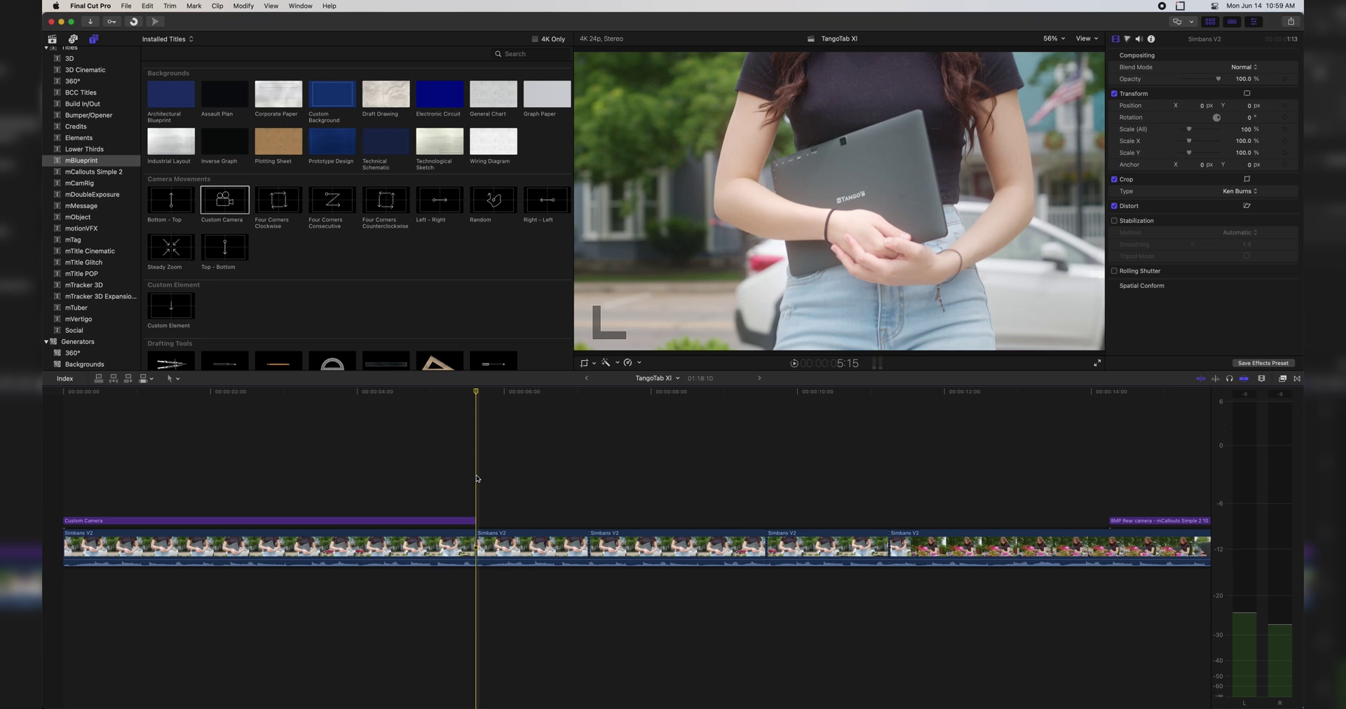
{"action": "key", "text": "space"}
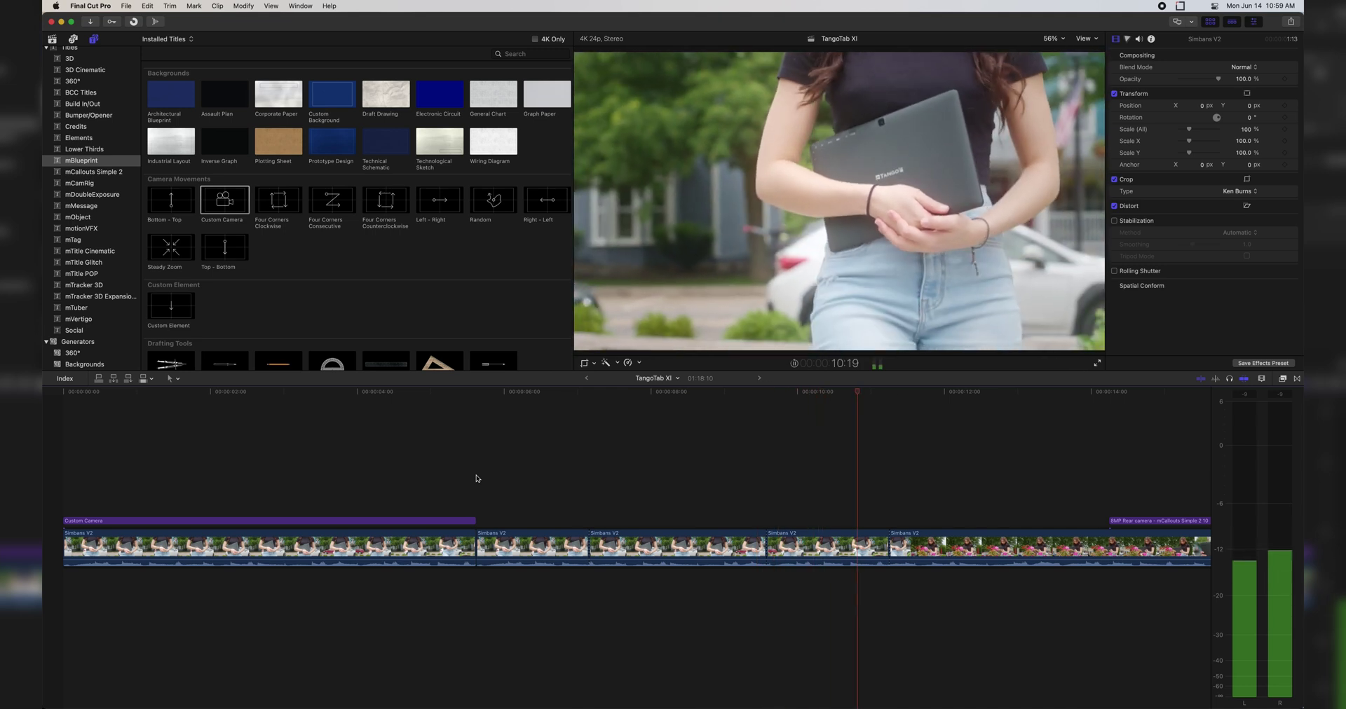
{"action": "key", "text": "space"}
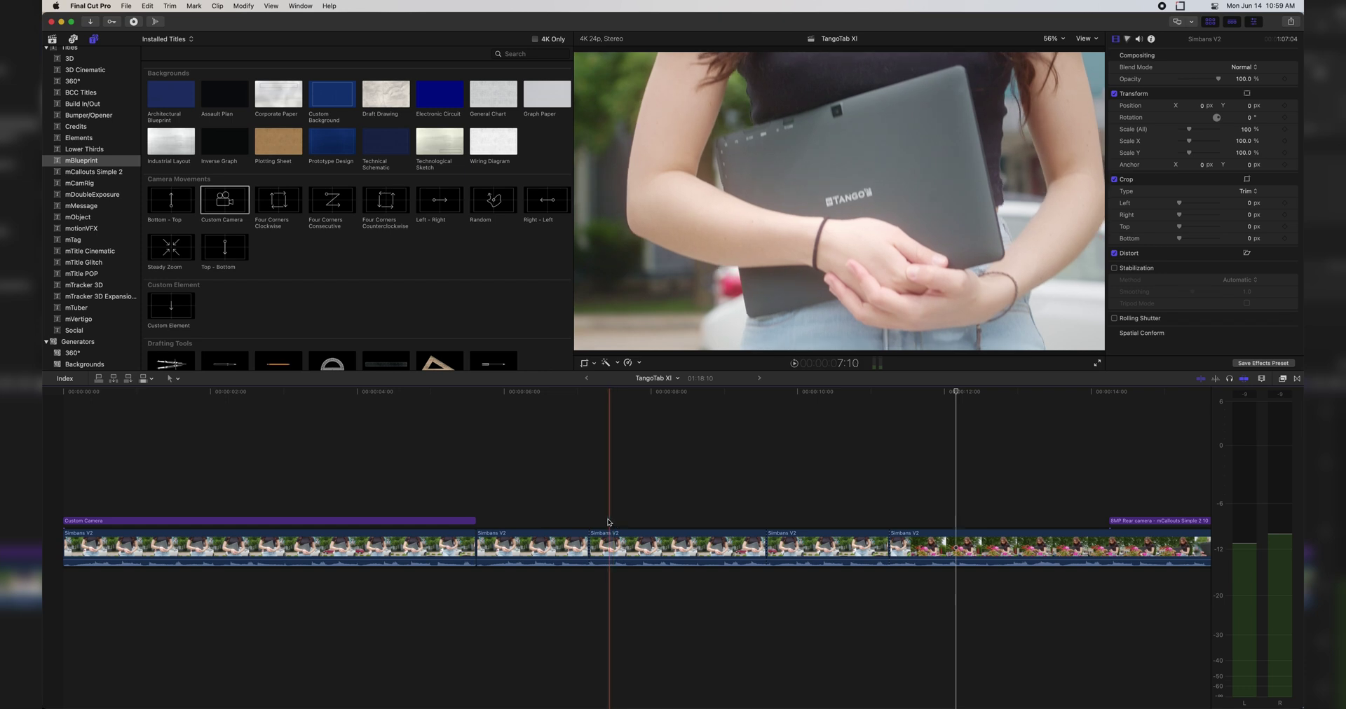
{"action": "key", "text": "space"}
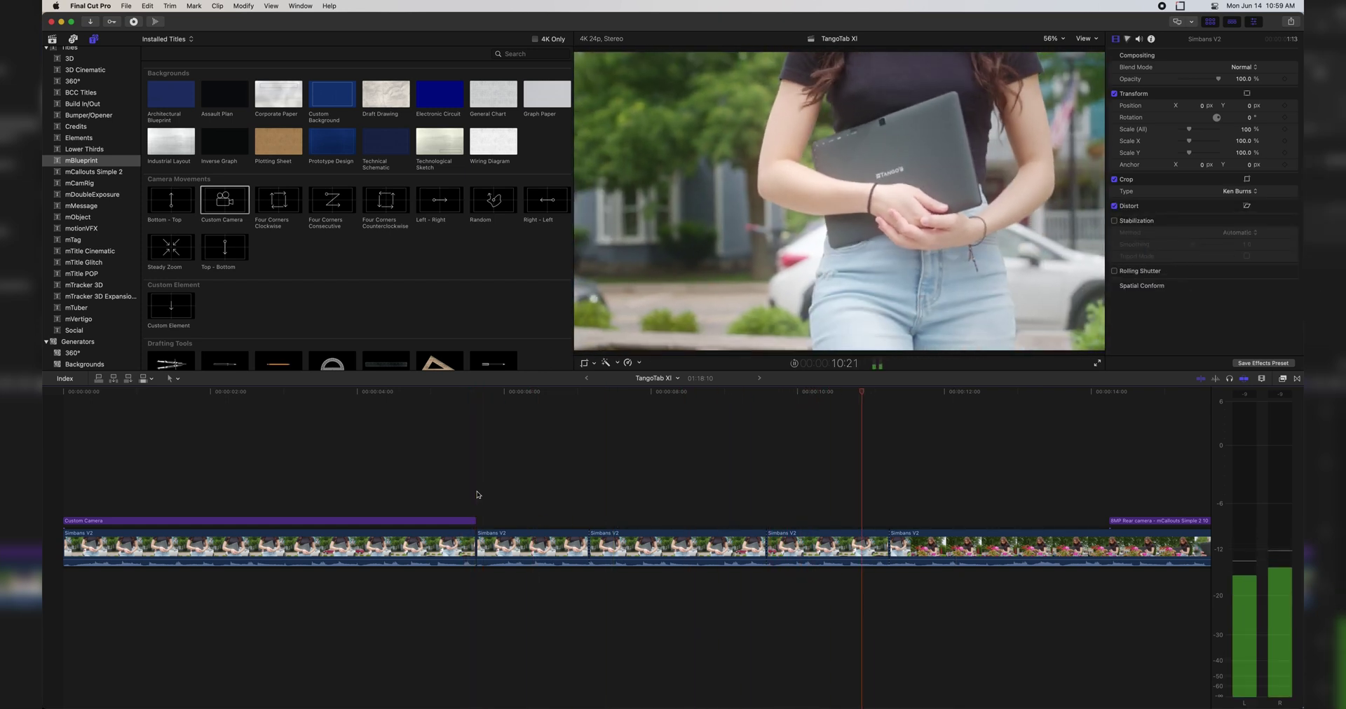
{"action": "key", "text": "space"}
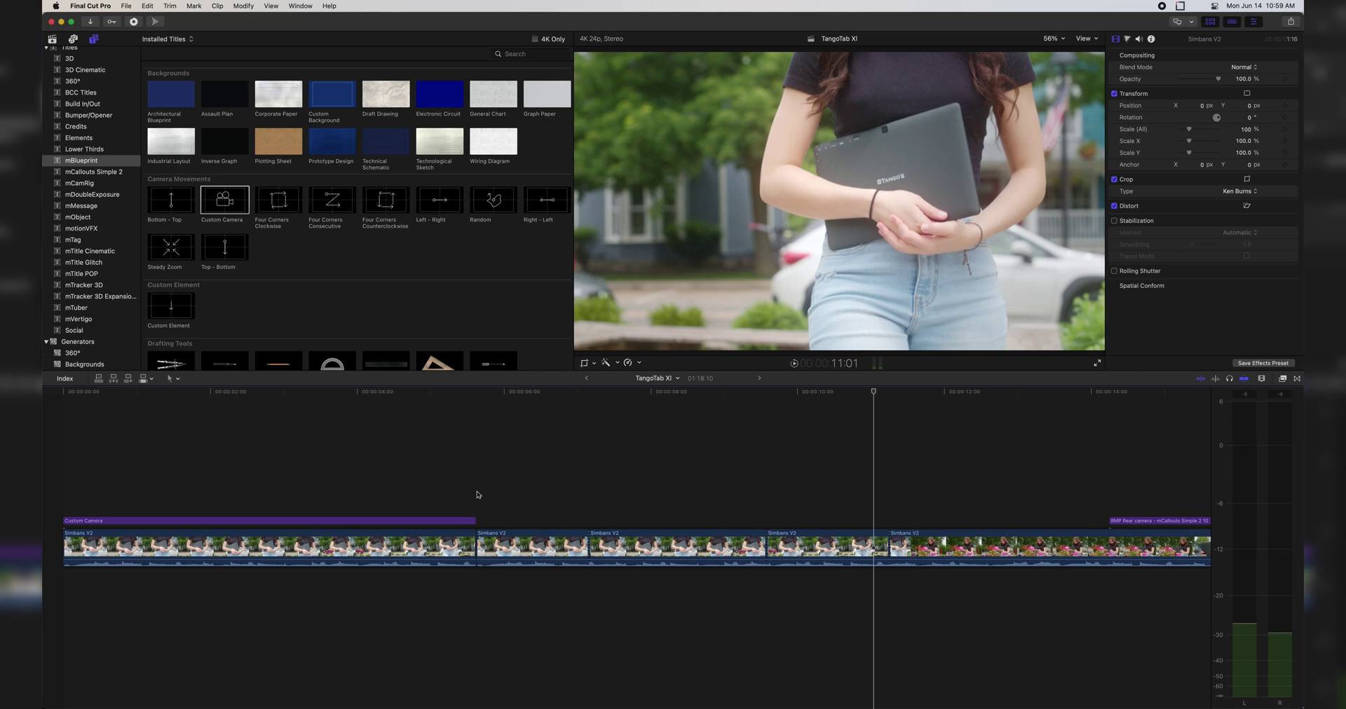
{"action": "left_click", "coordinate": [66, 482]}
{"action": "key", "text": "space"}
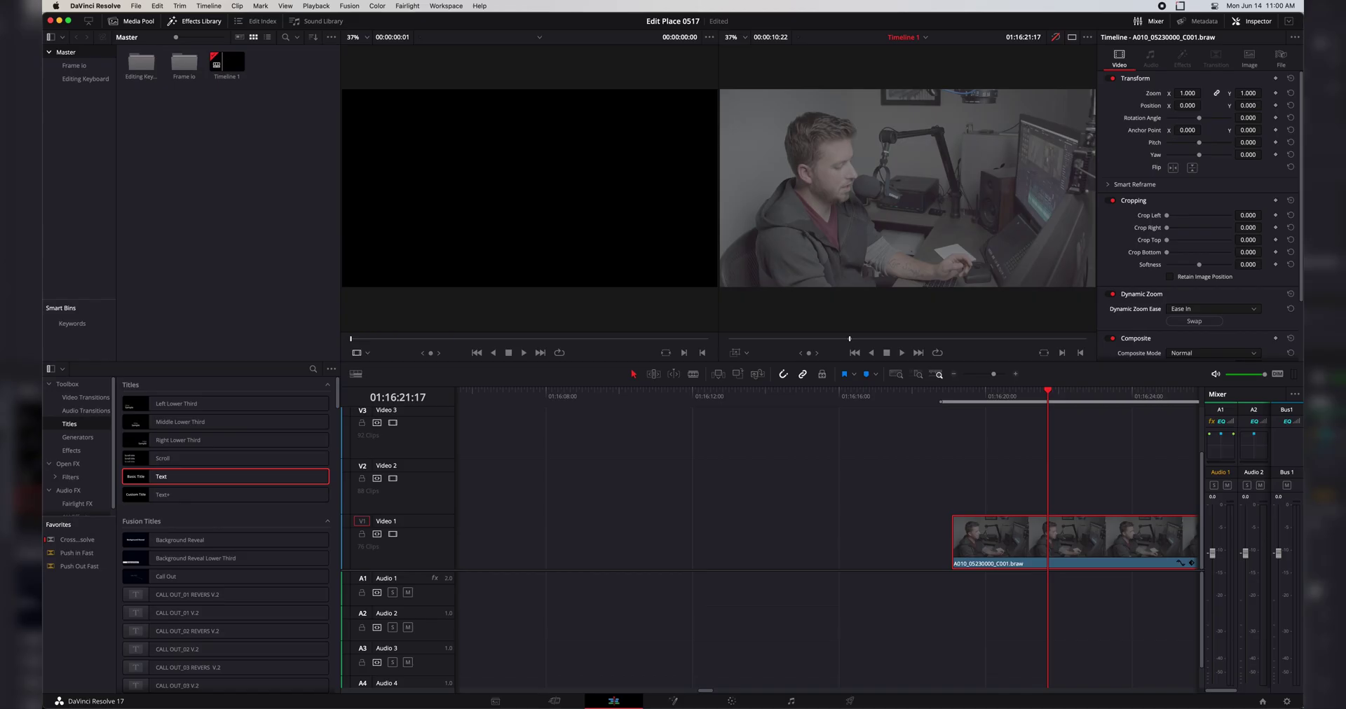
Step: Preview the Video 1 clip, then switch to a single enlarged timeline viewer
{"action": "scroll", "coordinate": [871, 465], "scroll_direction": "right", "scroll_amount": 5}
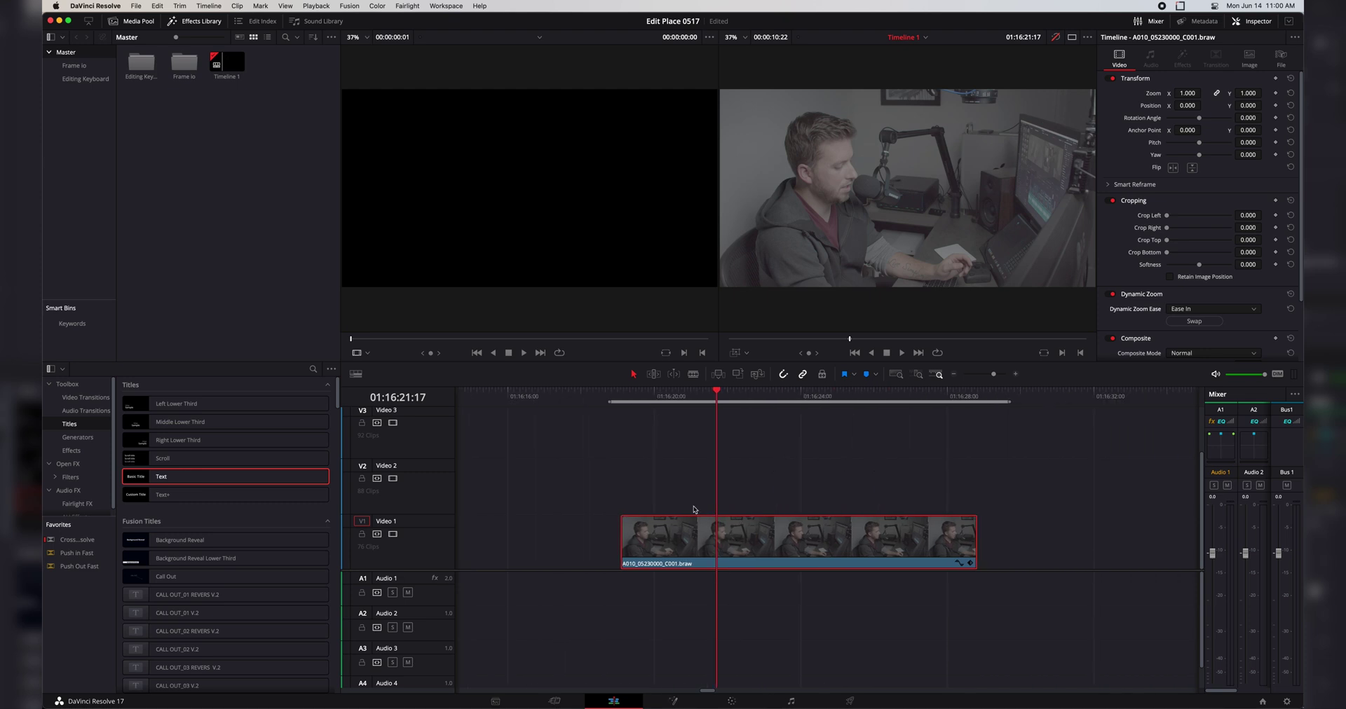
{"action": "key", "text": "space"}
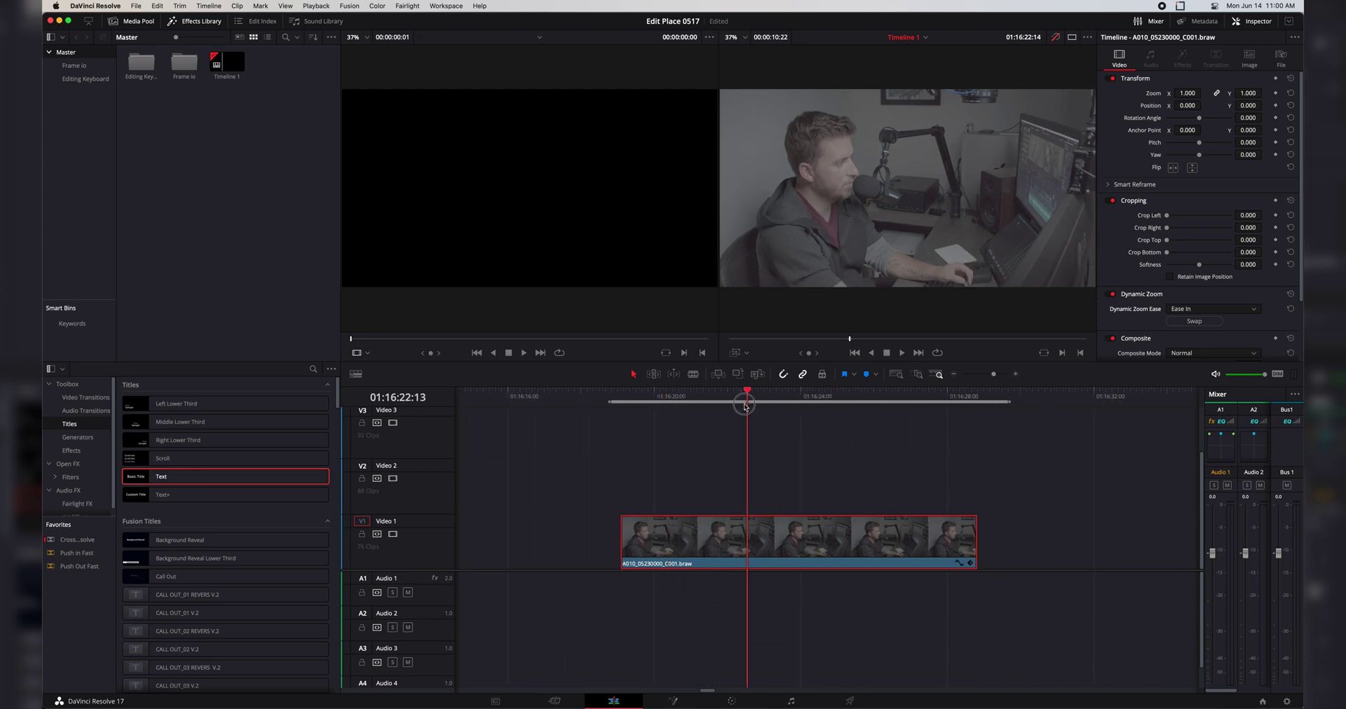
{"action": "left_click", "coordinate": [1072, 37]}
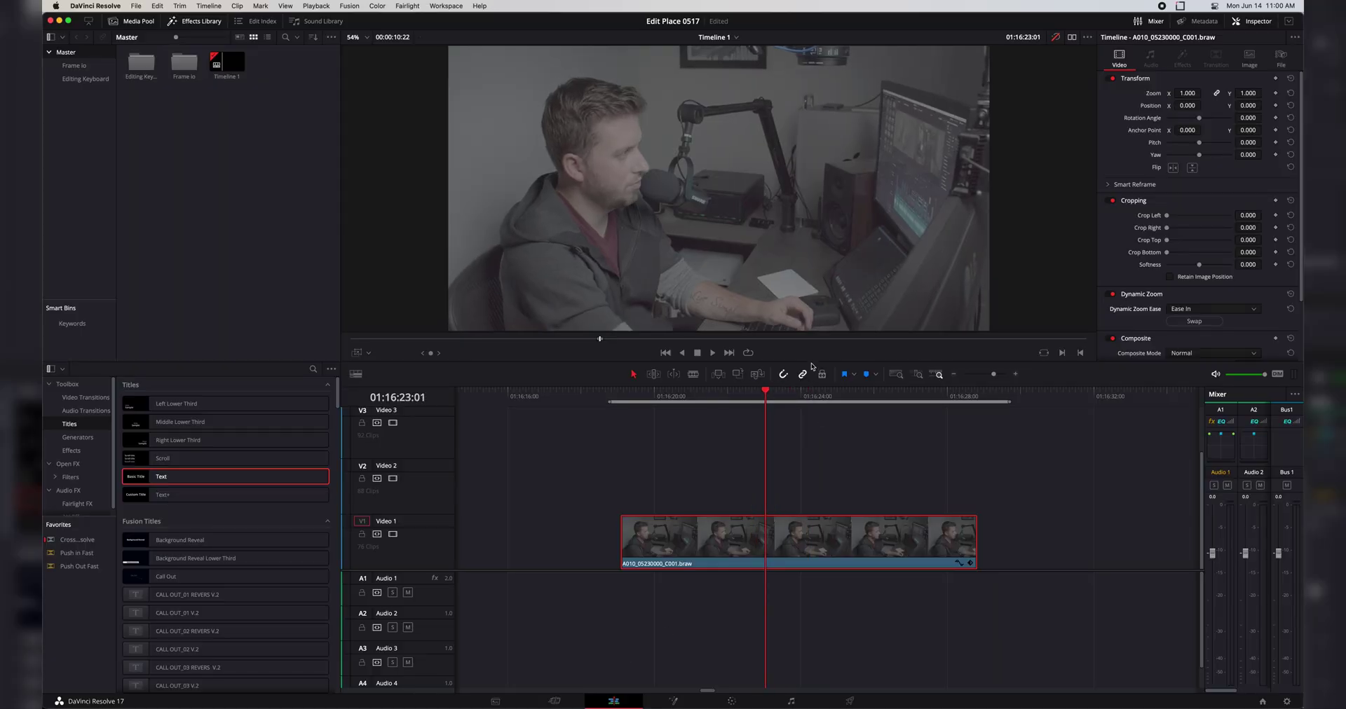
Step: Enable Dynamic Zoom on the clip, change its ease to Linear, and preview the zoom
{"action": "scroll", "coordinate": [1135, 231], "scroll_direction": "down", "scroll_amount": 3}
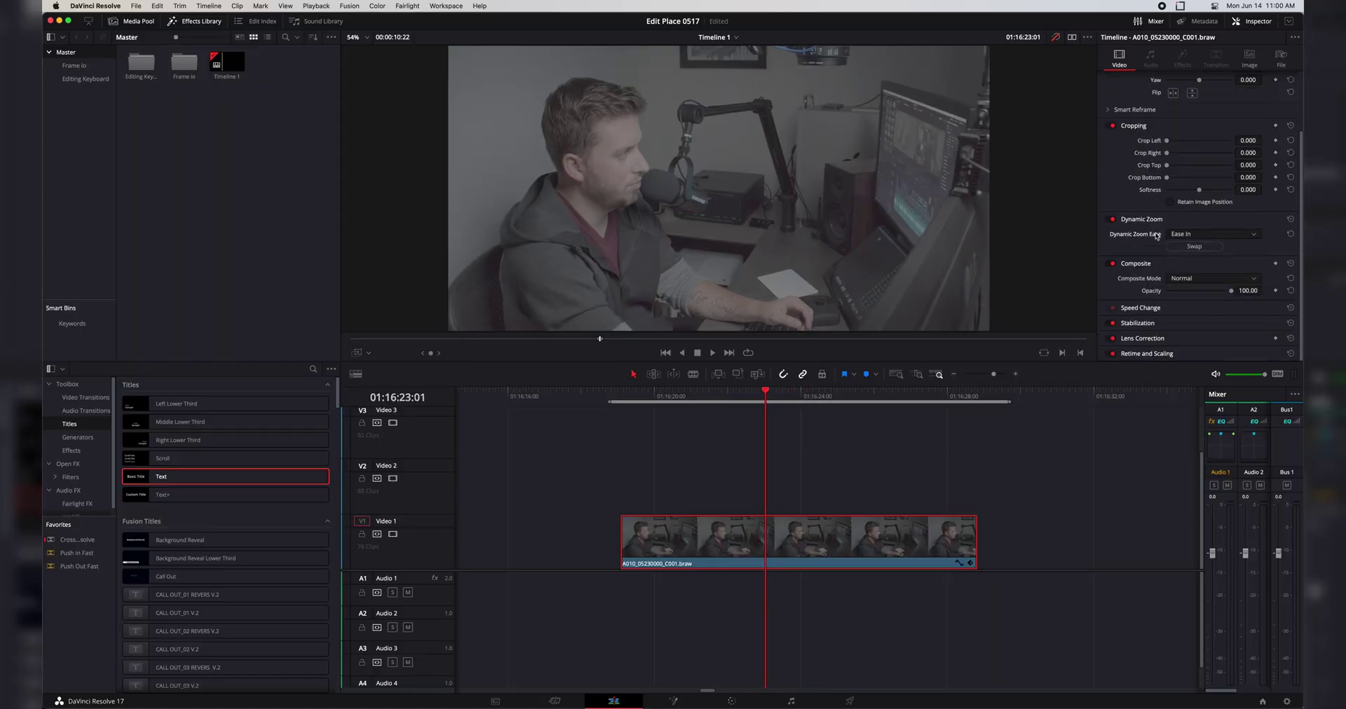
{"action": "left_click", "coordinate": [1112, 221]}
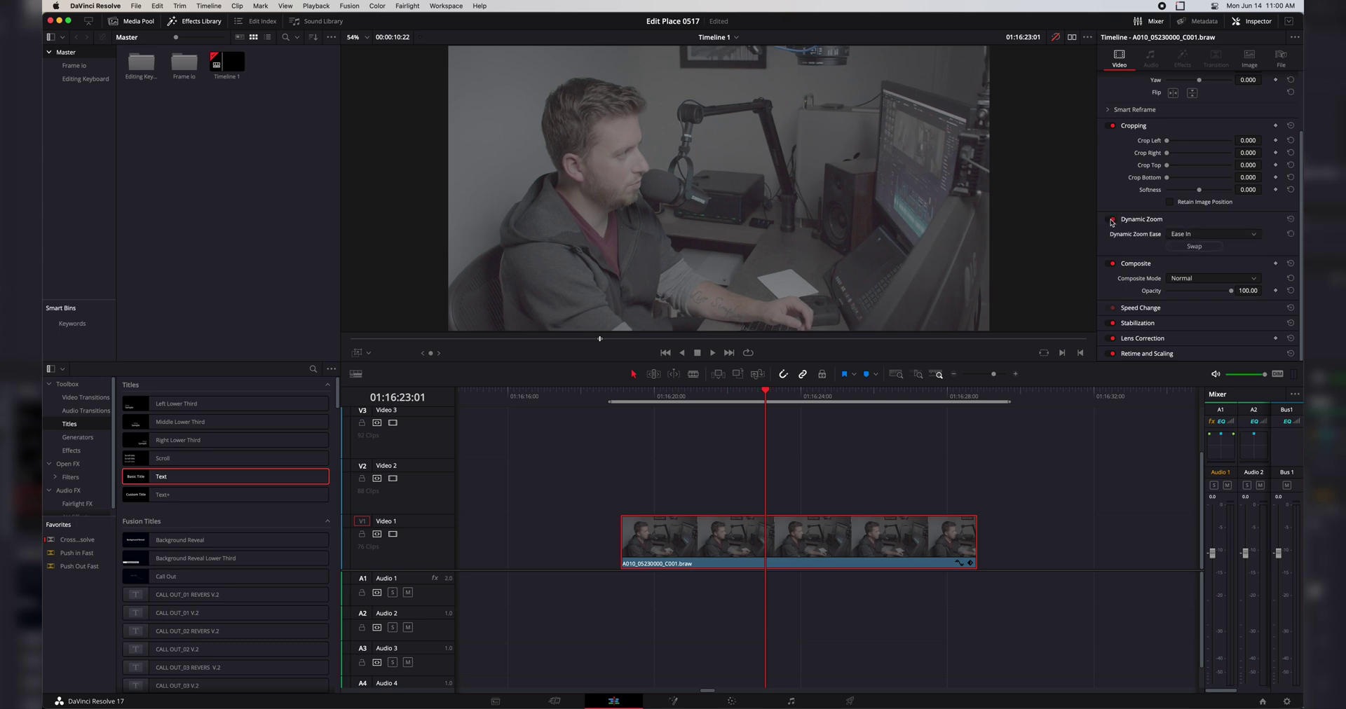
{"action": "left_click", "coordinate": [1184, 233]}
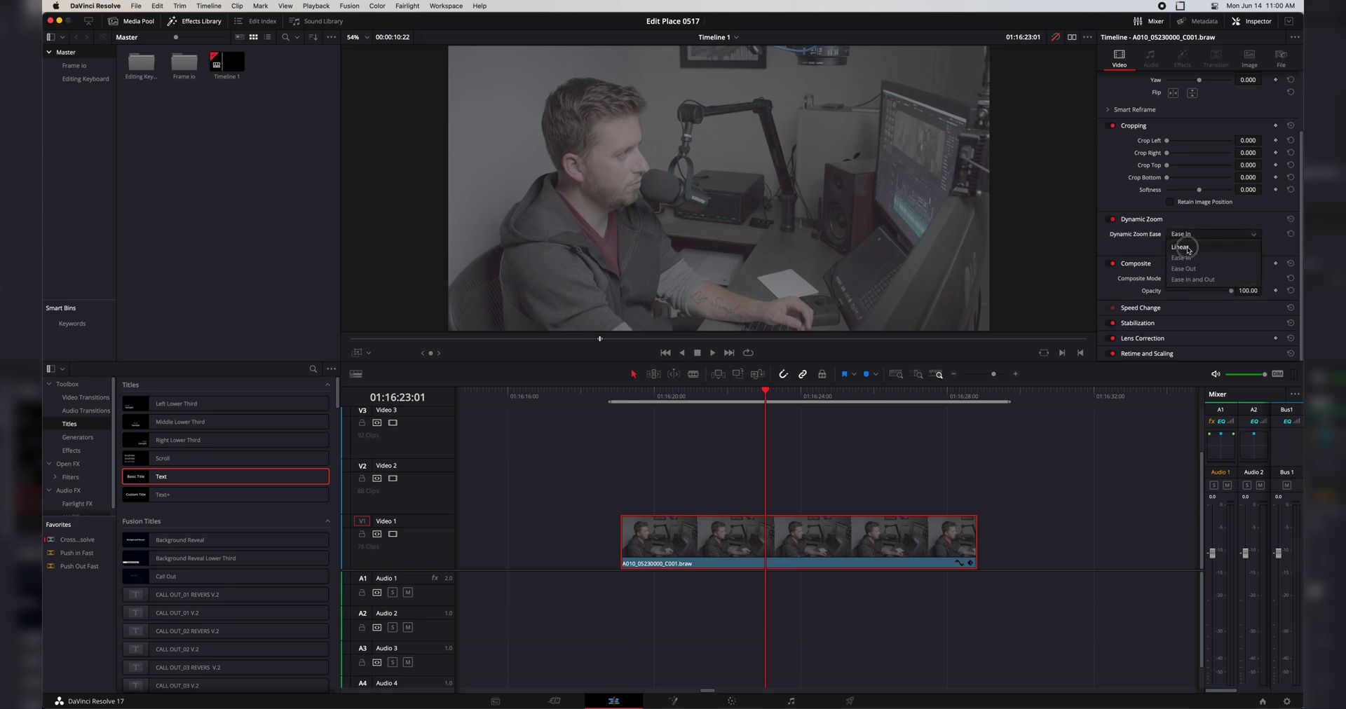
{"action": "left_click", "coordinate": [1183, 248]}
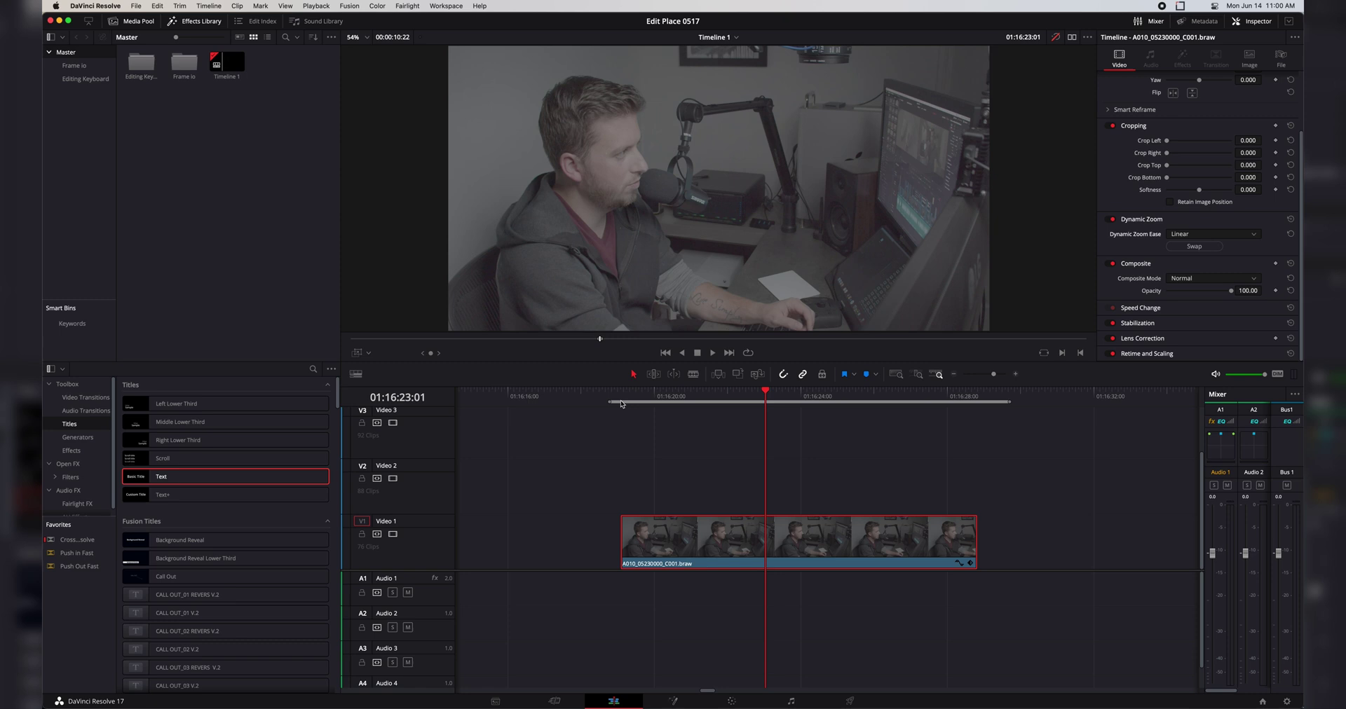
{"action": "left_click", "coordinate": [621, 400]}
{"action": "key", "text": "space"}
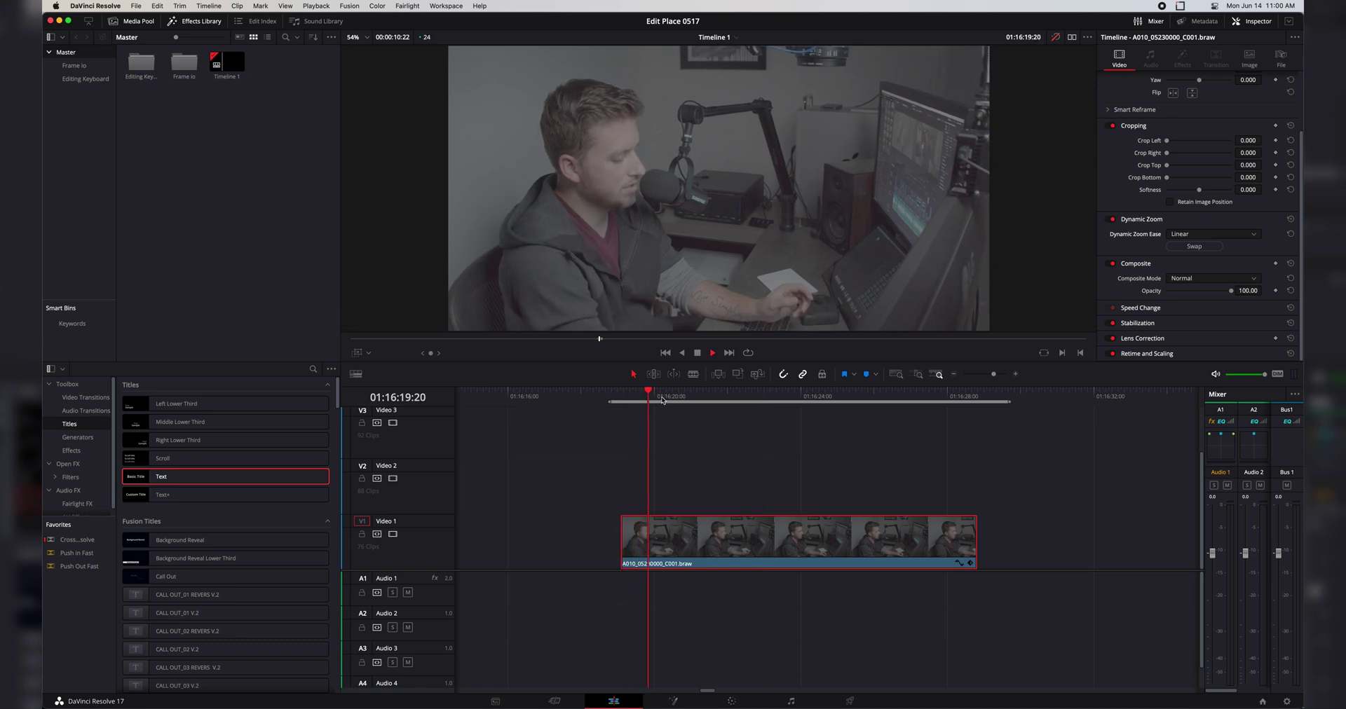
{"action": "key", "text": "space"}
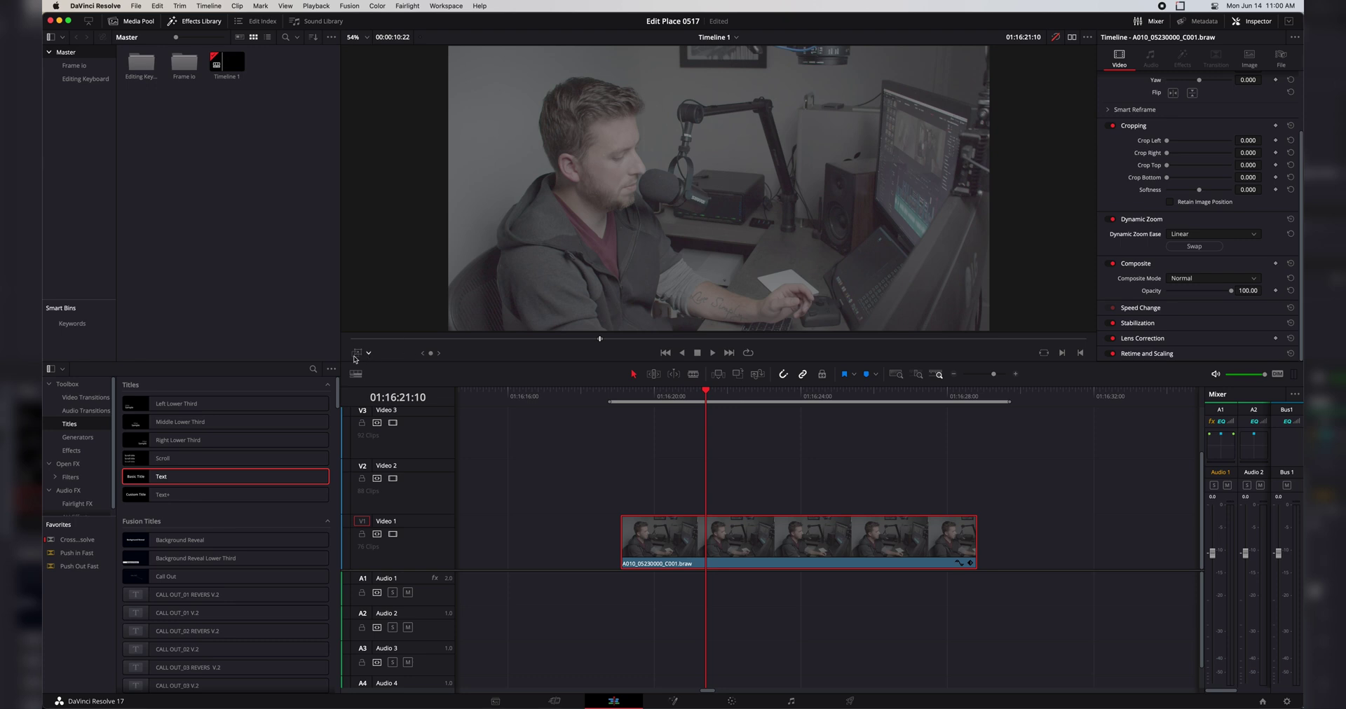
{"action": "left_click", "coordinate": [369, 354]}
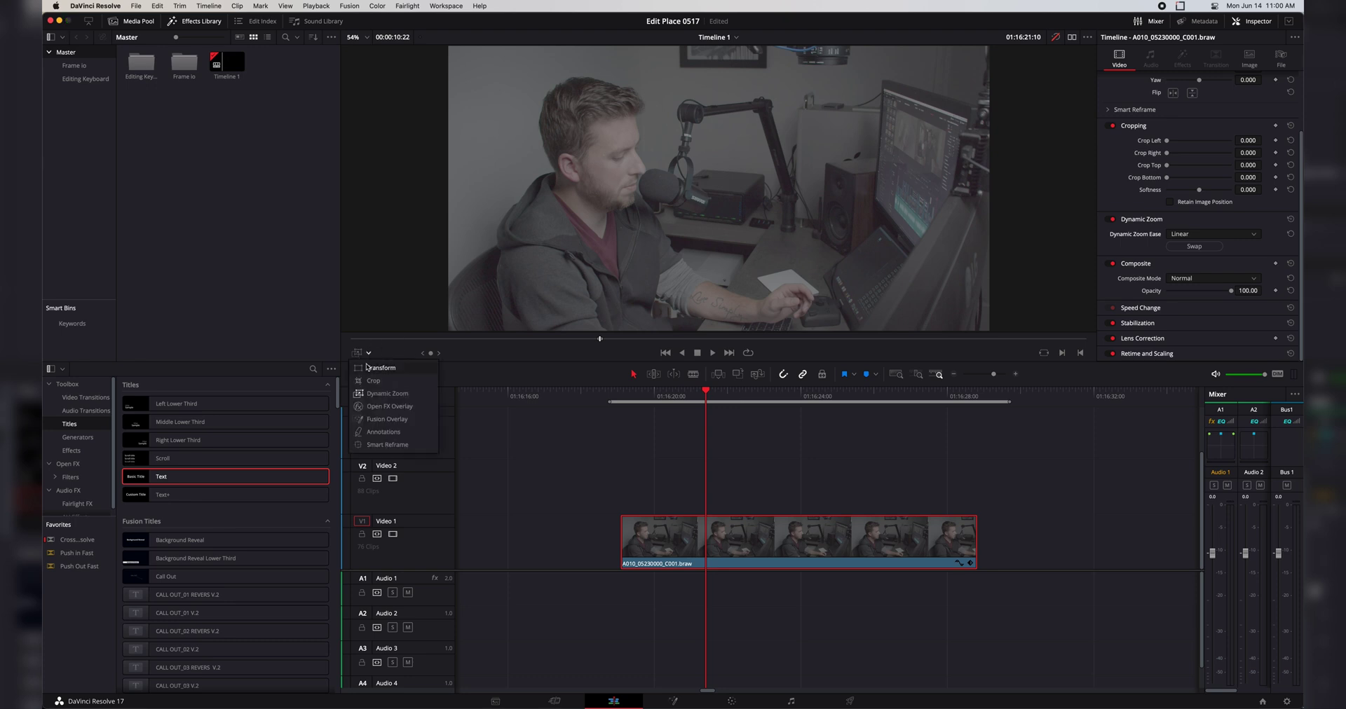
Step: Tighten the Dynamic Zoom box on the man at his desk, swap start and end, and set Ease In and Out
{"action": "left_click", "coordinate": [388, 394]}
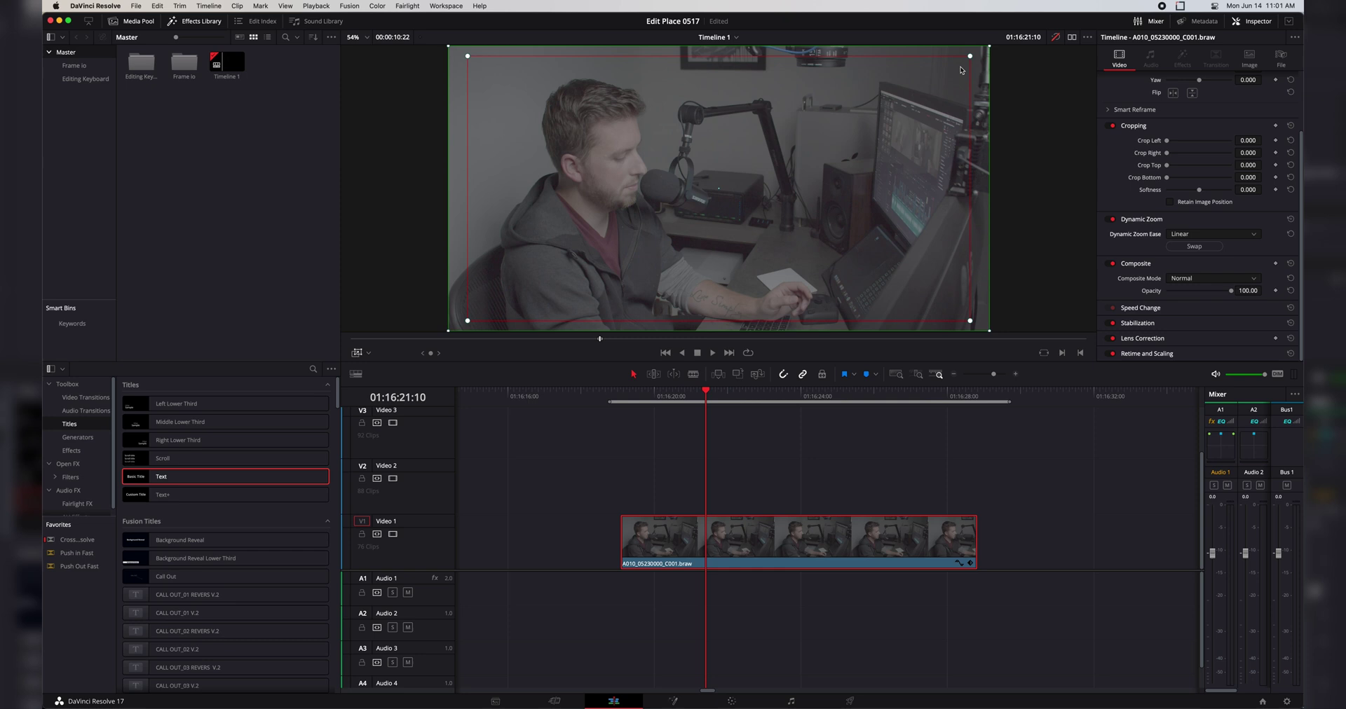
{"action": "left_click_drag", "start_coordinate": [971, 58], "coordinate": [927, 85]}
{"action": "left_click", "coordinate": [1195, 248]}
{"action": "left_click", "coordinate": [1194, 247]}
{"action": "left_click", "coordinate": [1195, 247]}
{"action": "left_click", "coordinate": [1195, 246]}
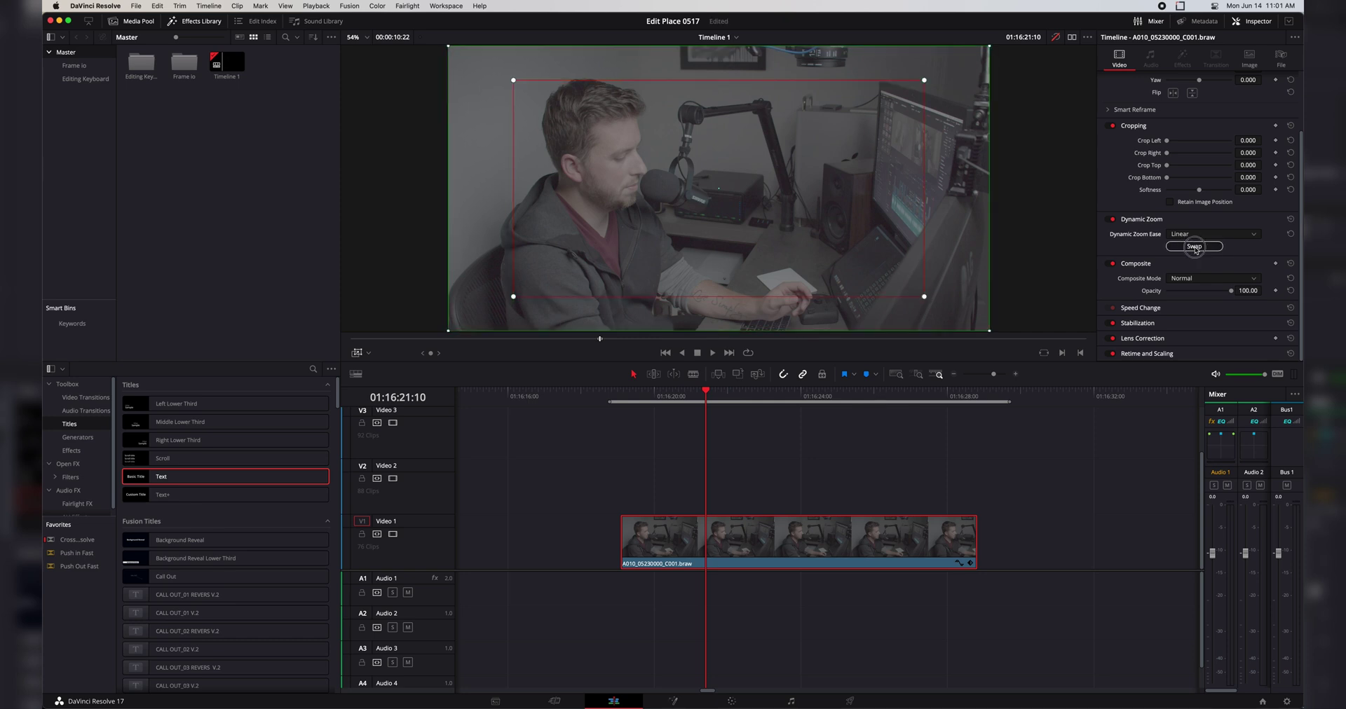
{"action": "left_click", "coordinate": [1194, 246]}
{"action": "left_click", "coordinate": [1194, 246]}
{"action": "left_click", "coordinate": [1211, 236]}
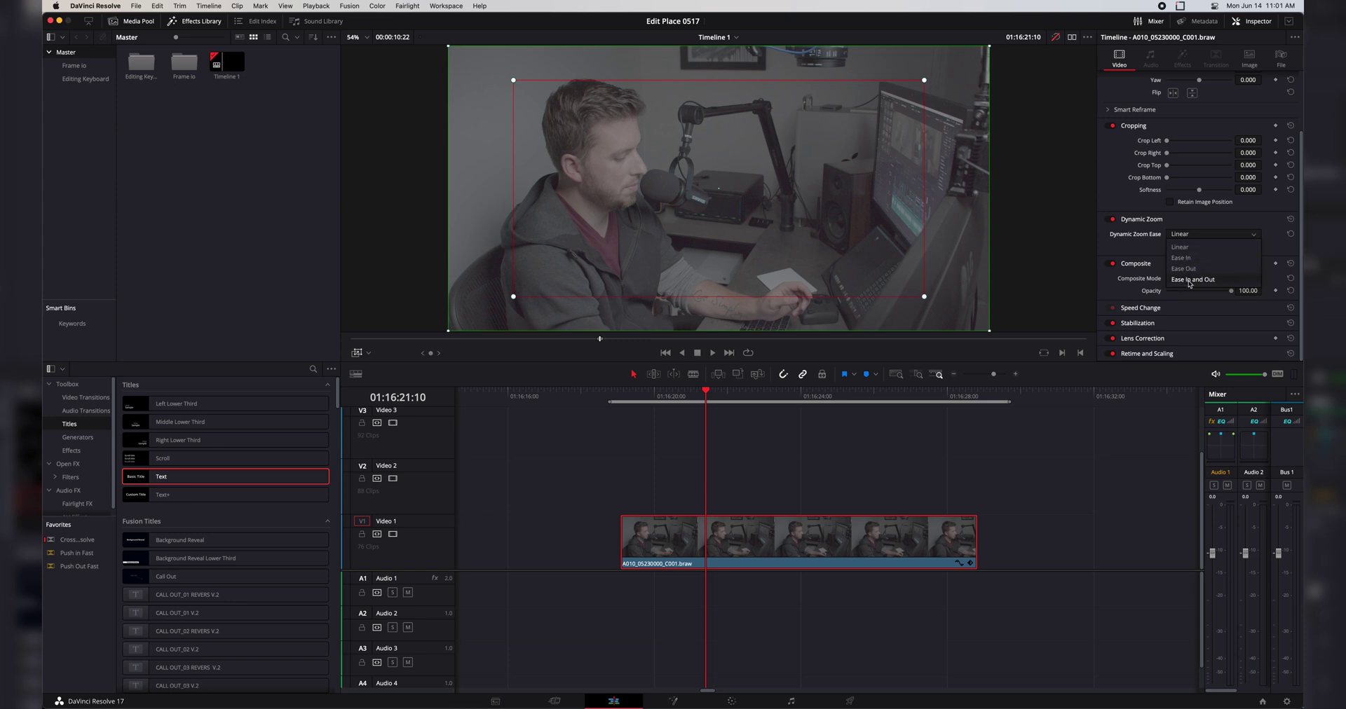
{"action": "left_click", "coordinate": [1189, 281]}
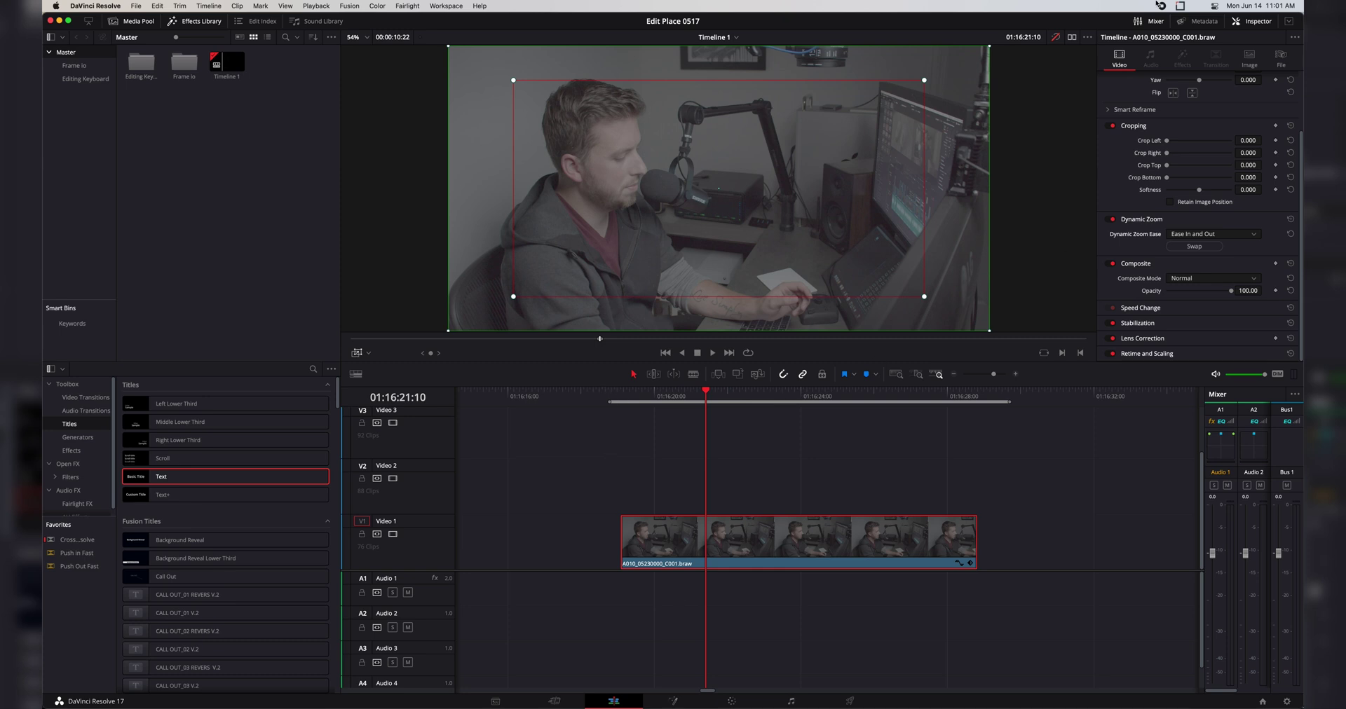
{"action": "left_click", "coordinate": [356, 353]}
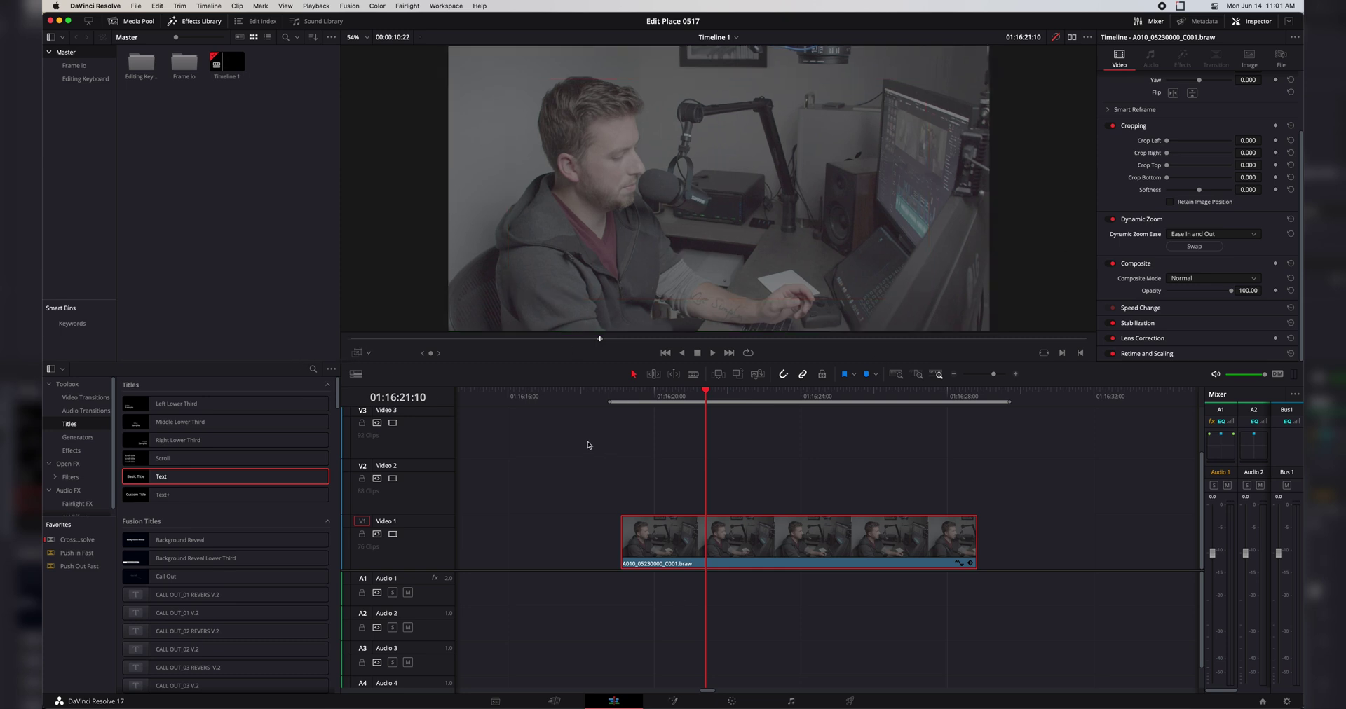
{"action": "left_click", "coordinate": [617, 402]}
{"action": "key", "text": "space"}
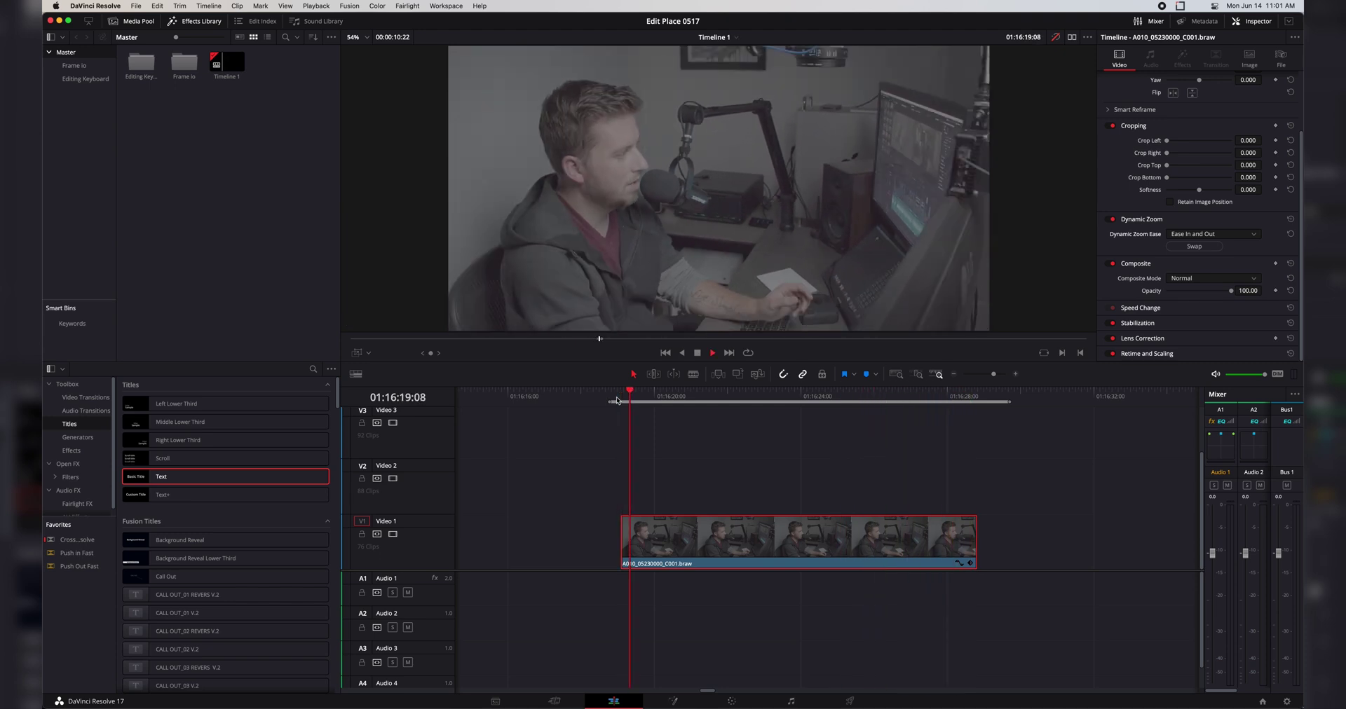
{"action": "left_click", "coordinate": [616, 400]}
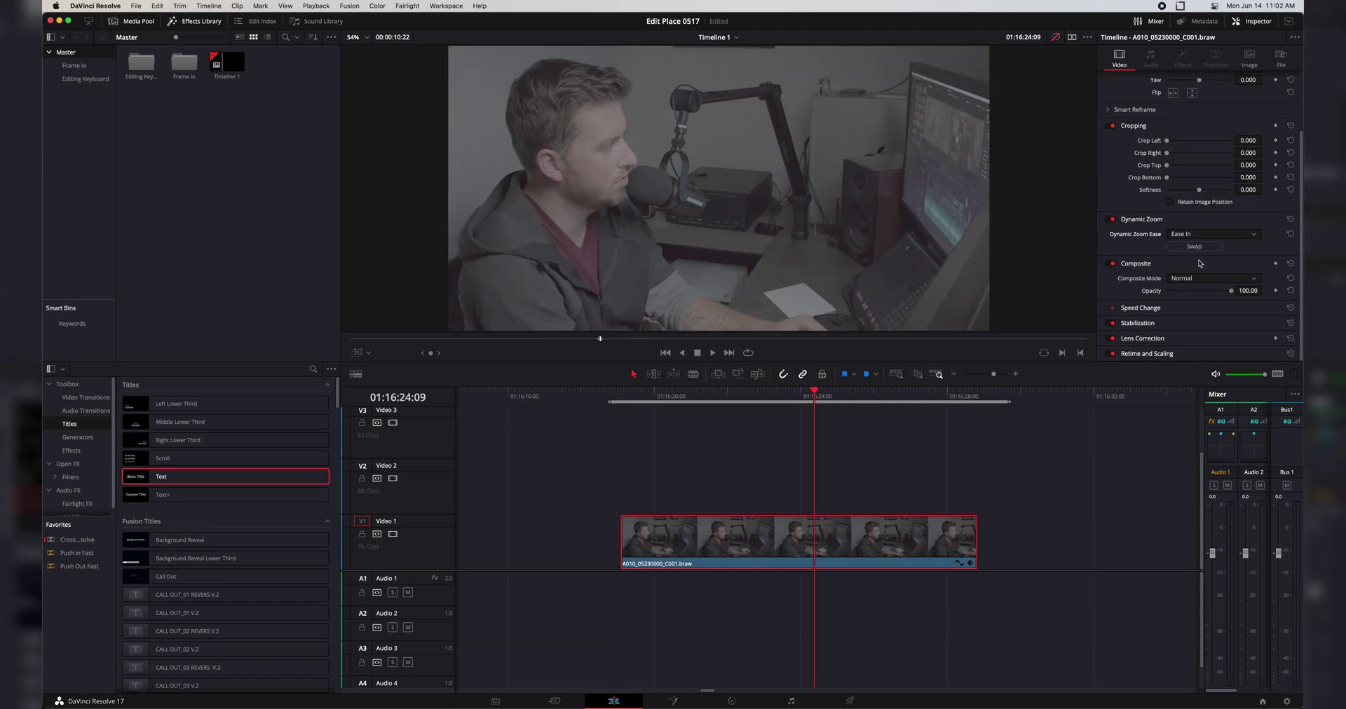
{"action": "left_click", "coordinate": [1194, 234]}
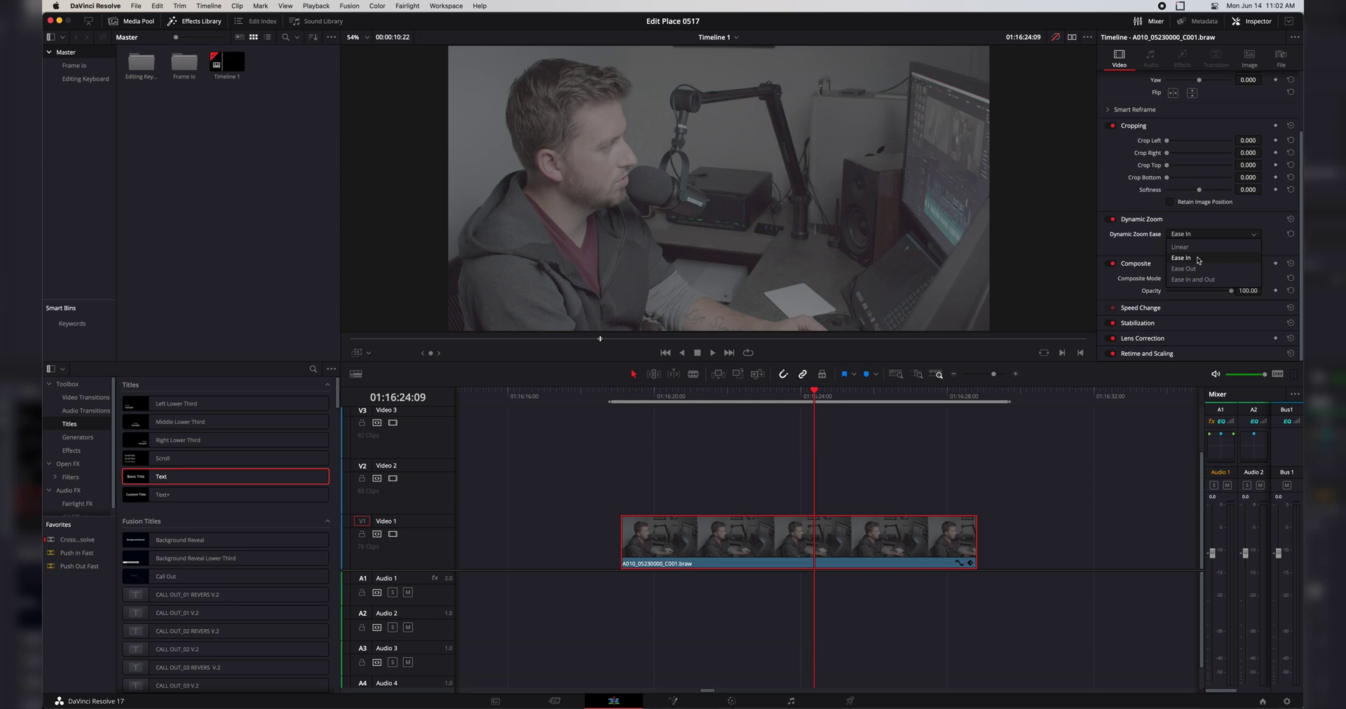
{"action": "left_click", "coordinate": [1198, 258]}
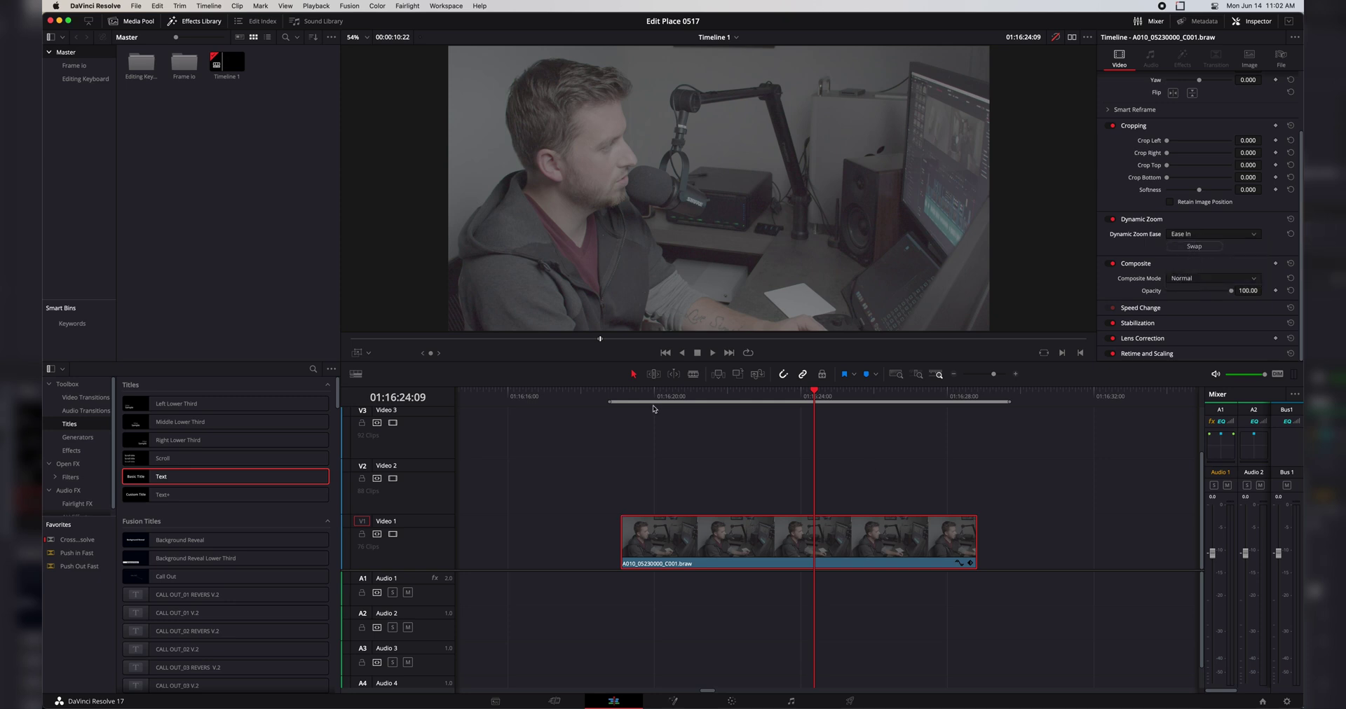
{"action": "left_click", "coordinate": [637, 396]}
{"action": "left_click", "coordinate": [712, 353]}
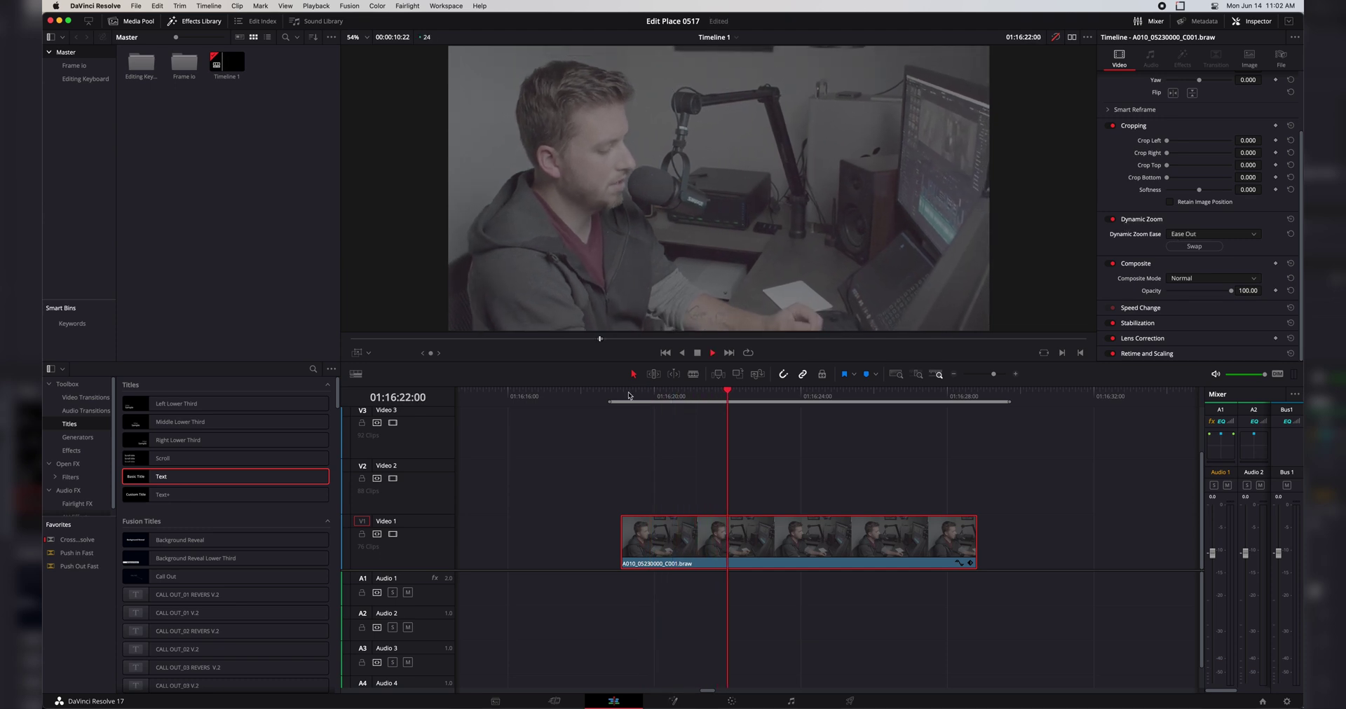
{"action": "left_click", "coordinate": [638, 395]}
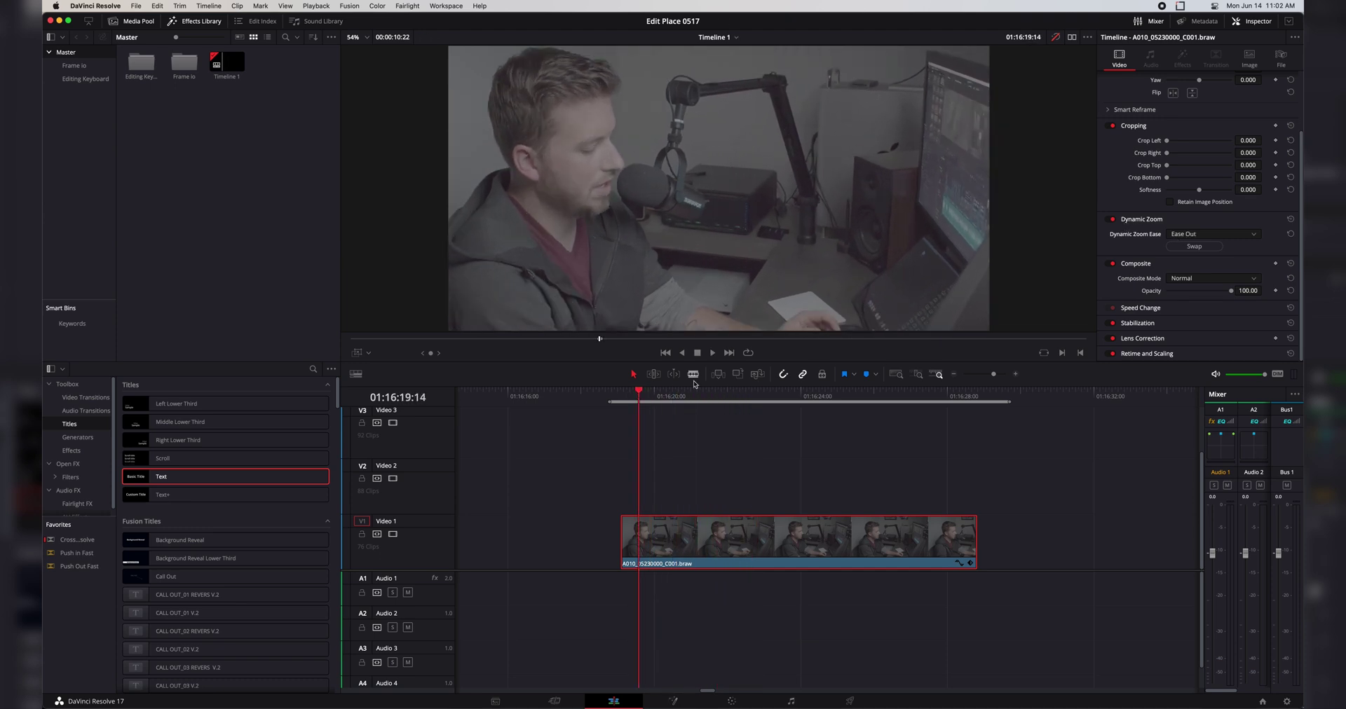
{"action": "left_click", "coordinate": [1203, 247]}
{"action": "key", "text": "space"}
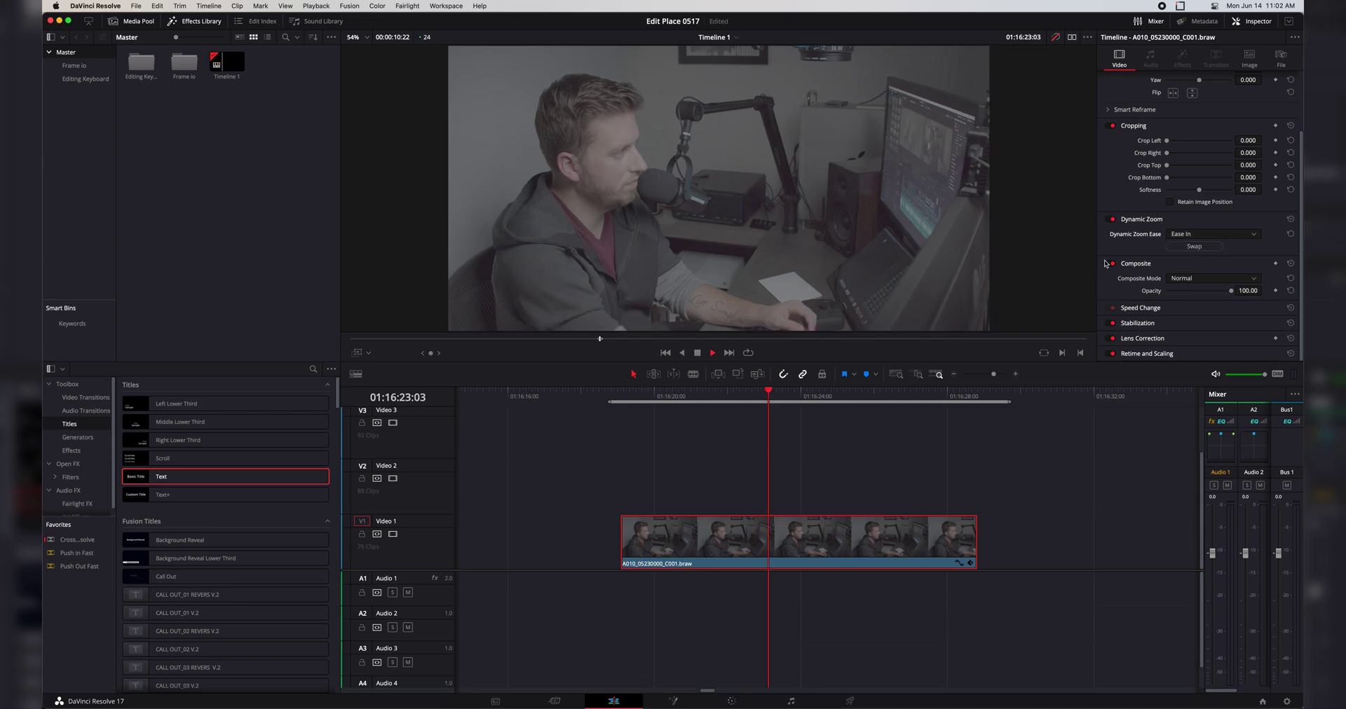
{"action": "left_click", "coordinate": [1189, 246]}
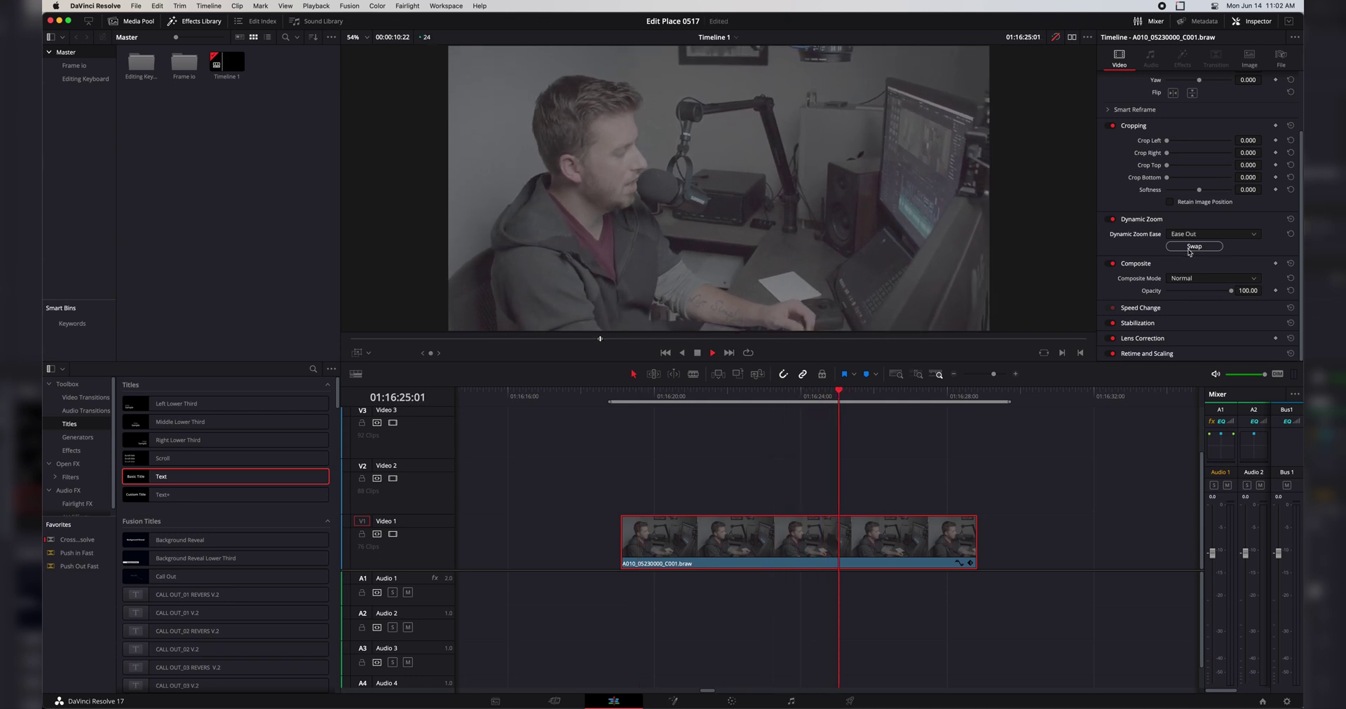
{"action": "left_click", "coordinate": [1192, 247]}
{"action": "left_click", "coordinate": [703, 398]}
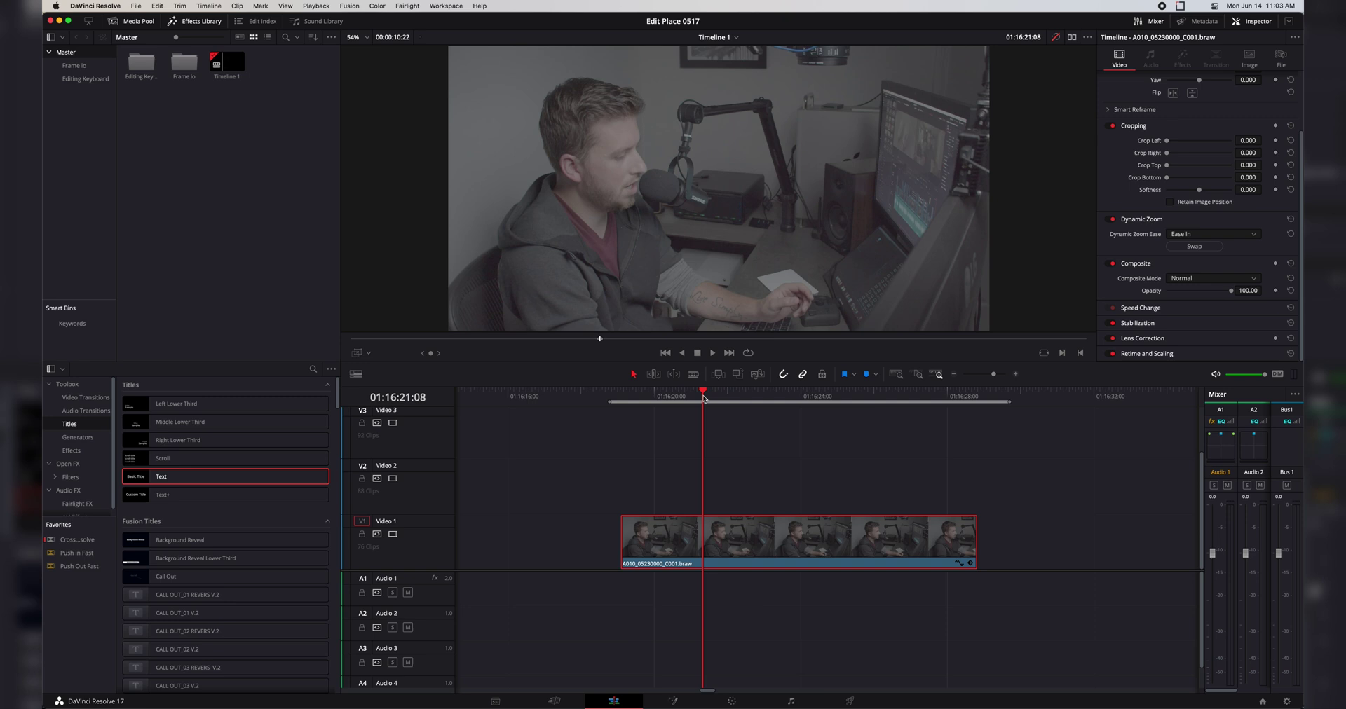
Step: Blade the clip at the playhead, preview both halves, and swap the second piece's Dynamic Zoom to ease out
{"action": "left_click_drag", "start_coordinate": [703, 398], "coordinate": [793, 394]}
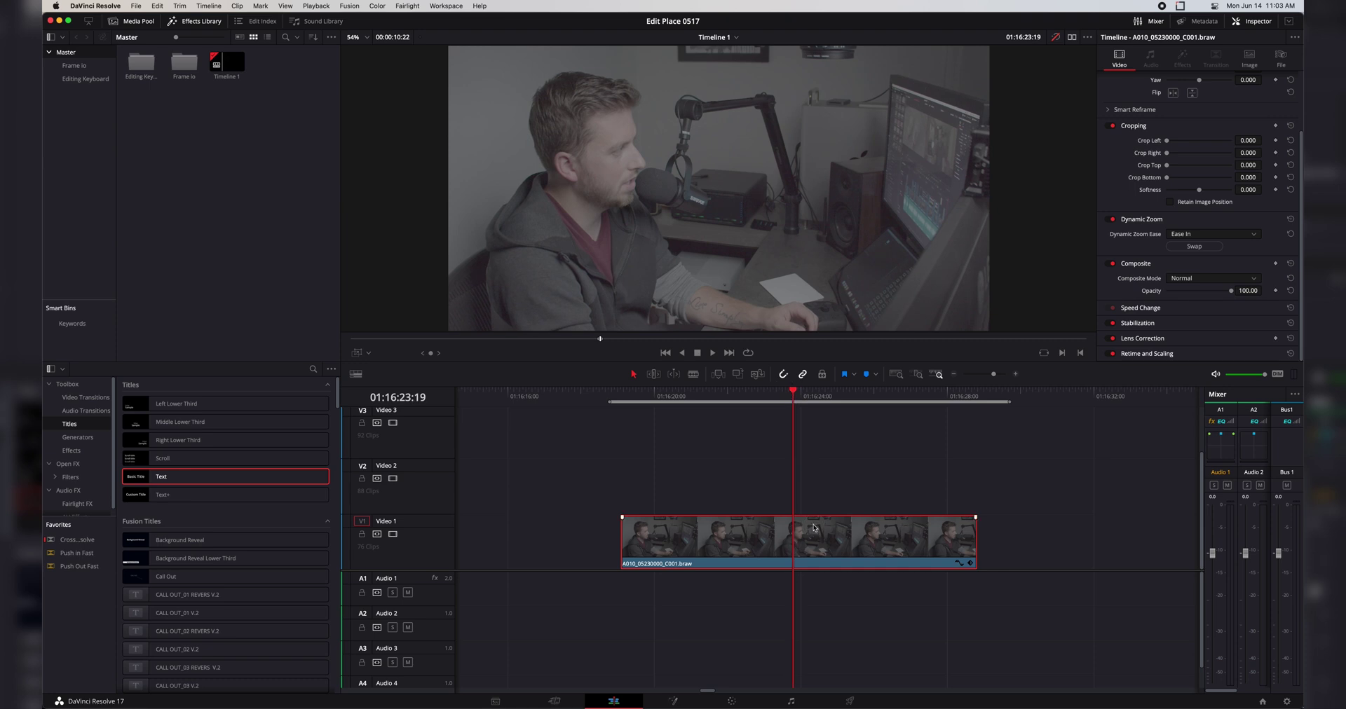
{"action": "key", "text": "super+b"}
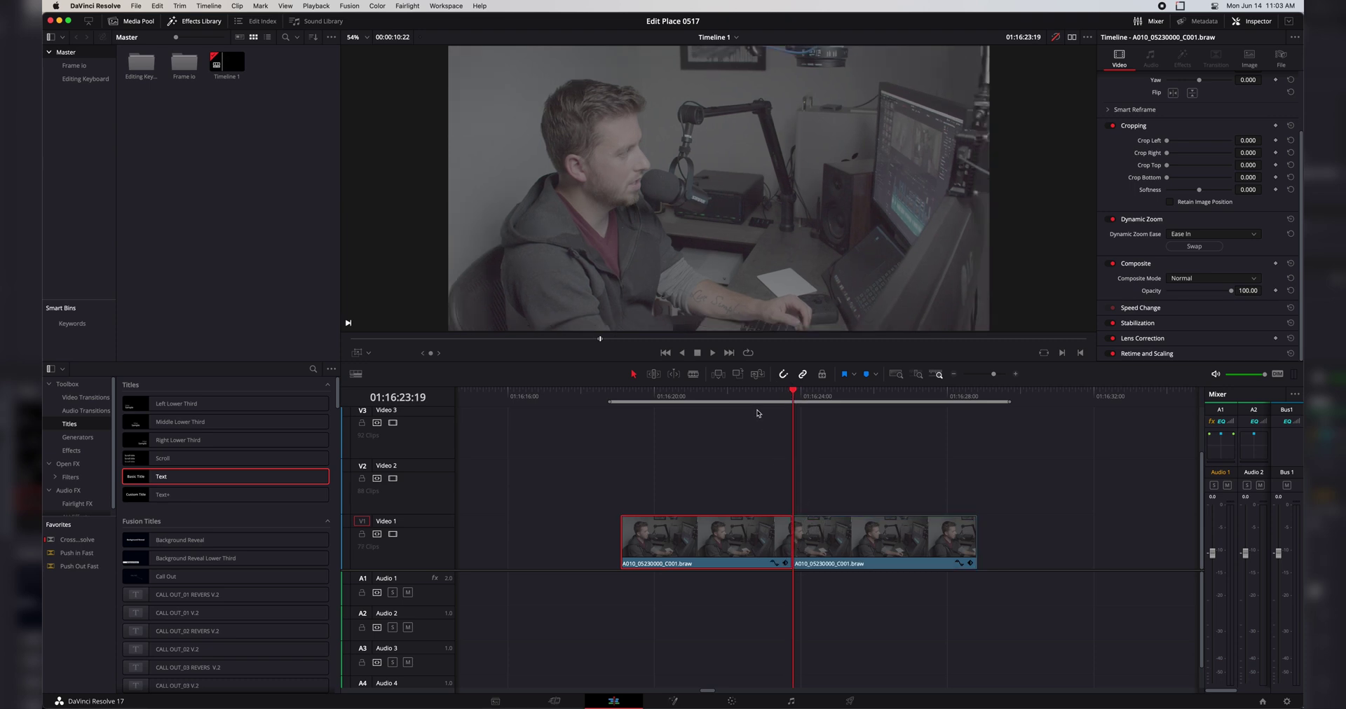
{"action": "left_click_drag", "start_coordinate": [717, 391], "coordinate": [621, 391]}
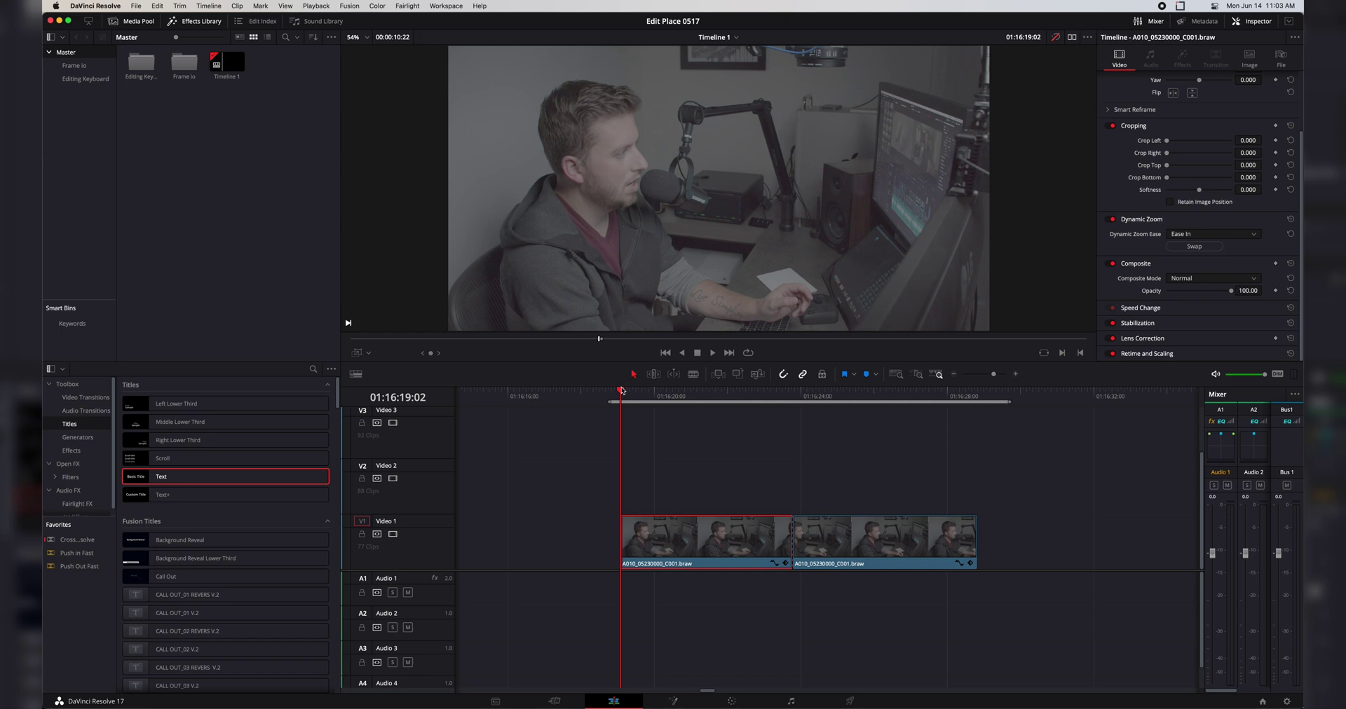
{"action": "key", "text": "space"}
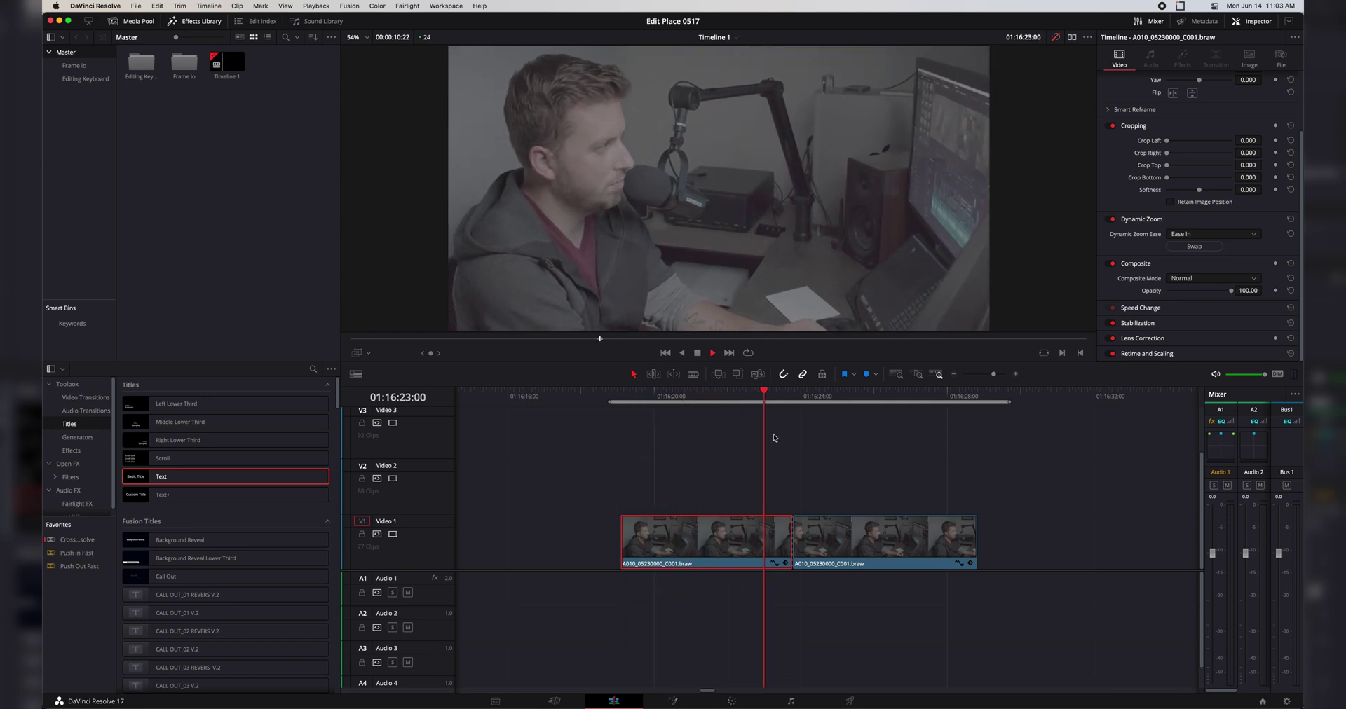
{"action": "key", "text": "space"}
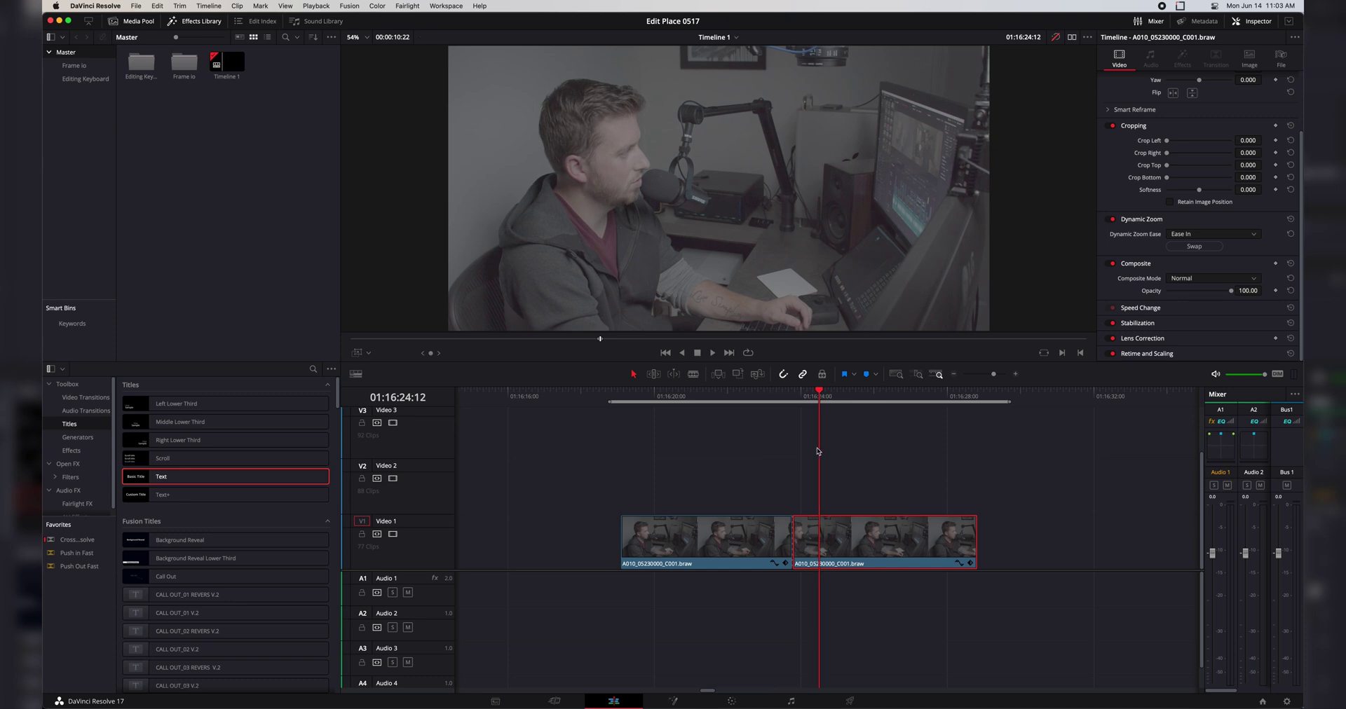
{"action": "left_click", "coordinate": [1195, 247]}
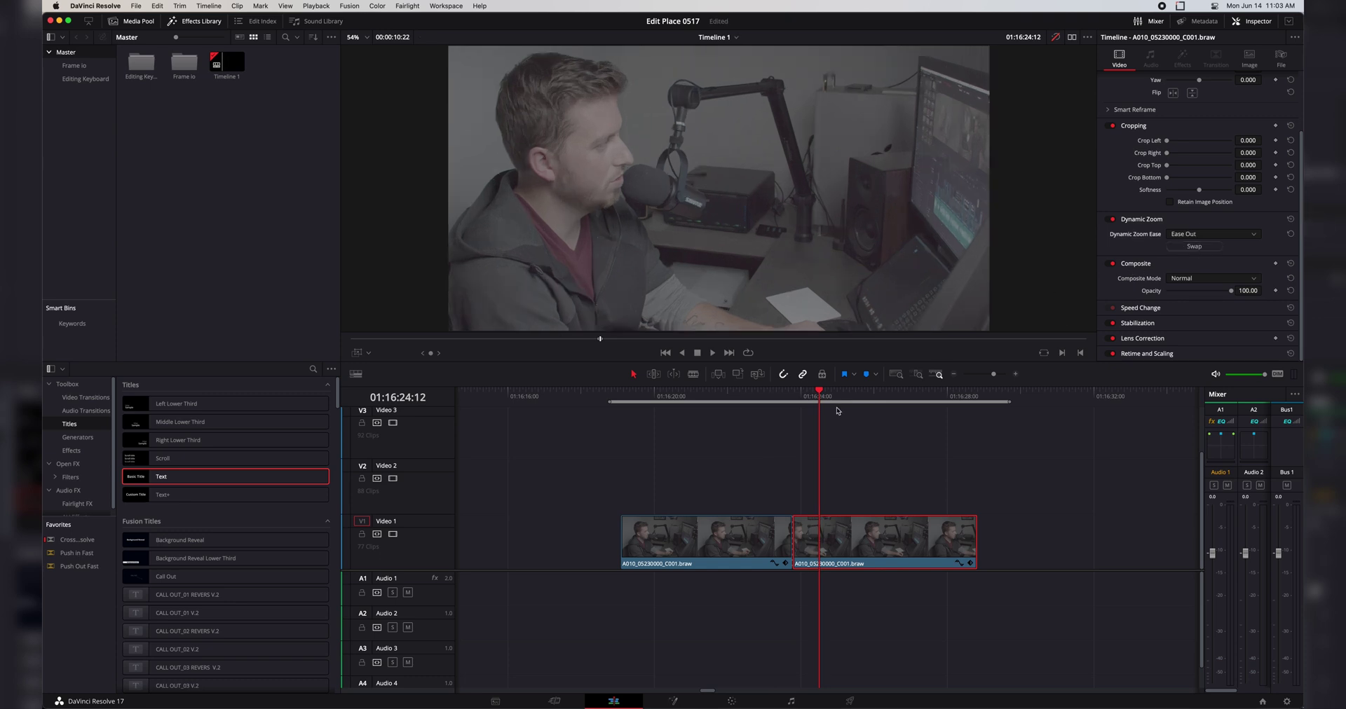
{"action": "left_click", "coordinate": [626, 397]}
{"action": "key", "text": "space"}
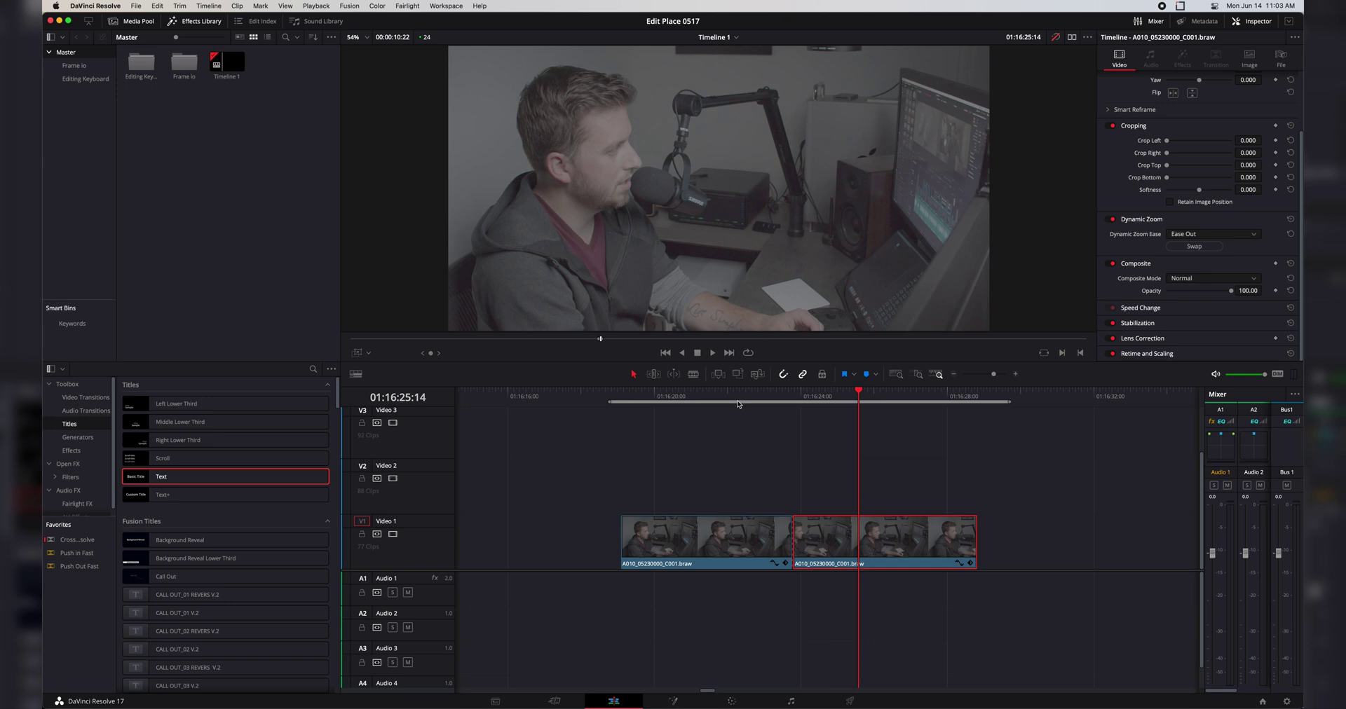
{"action": "key", "text": "space"}
{"action": "left_click", "coordinate": [775, 395]}
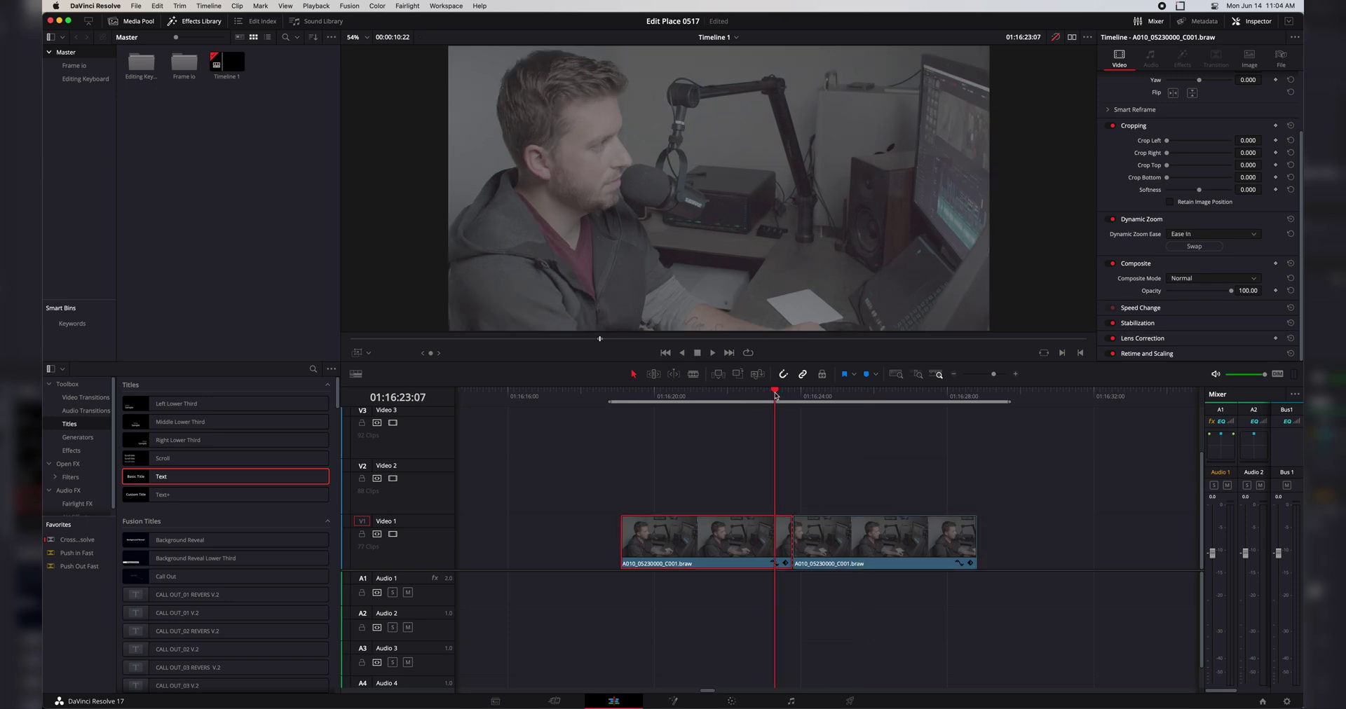
{"action": "key", "text": "space"}
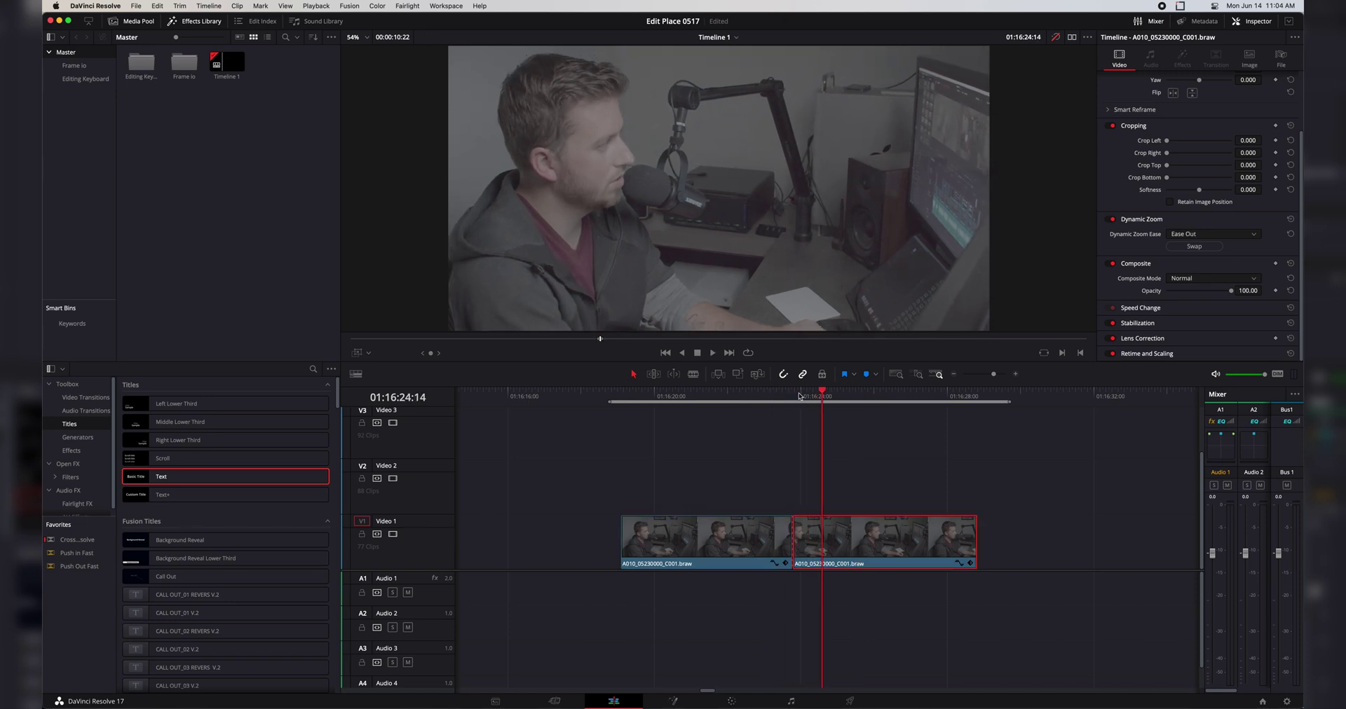
{"action": "left_click", "coordinate": [767, 395]}
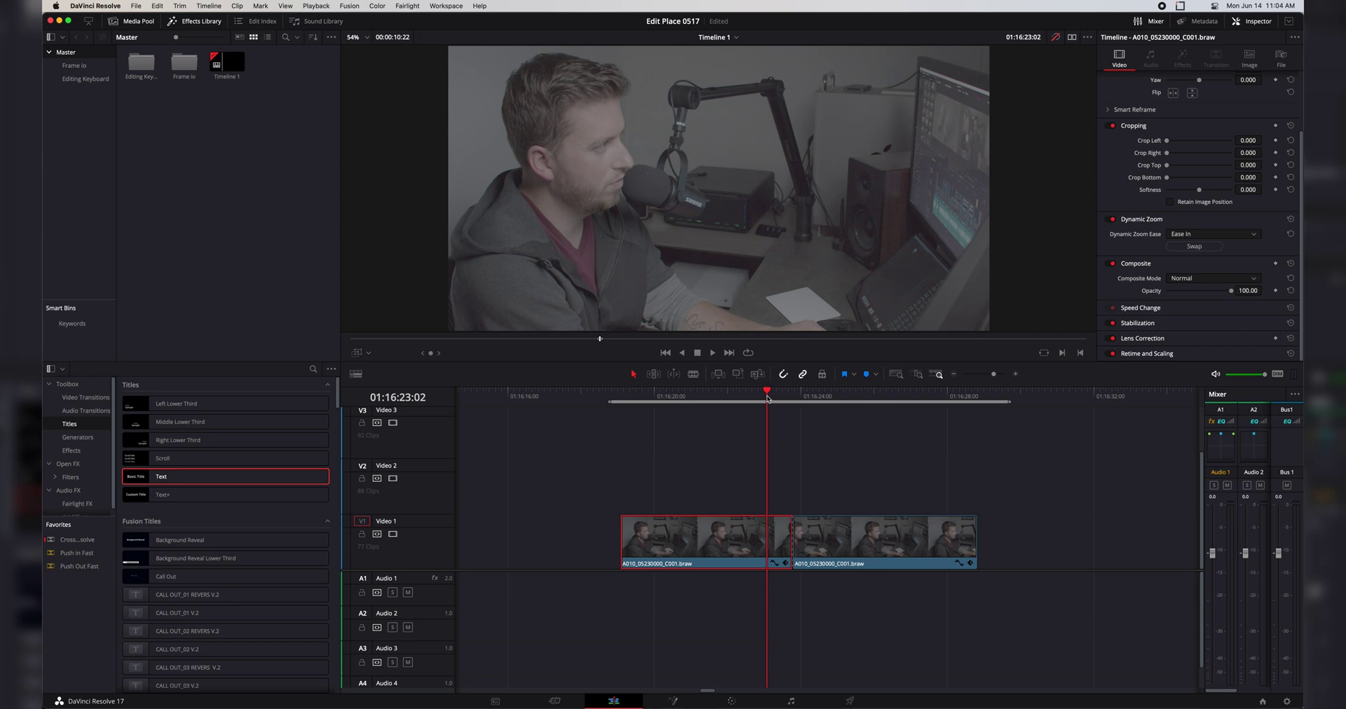
{"action": "key", "text": "space"}
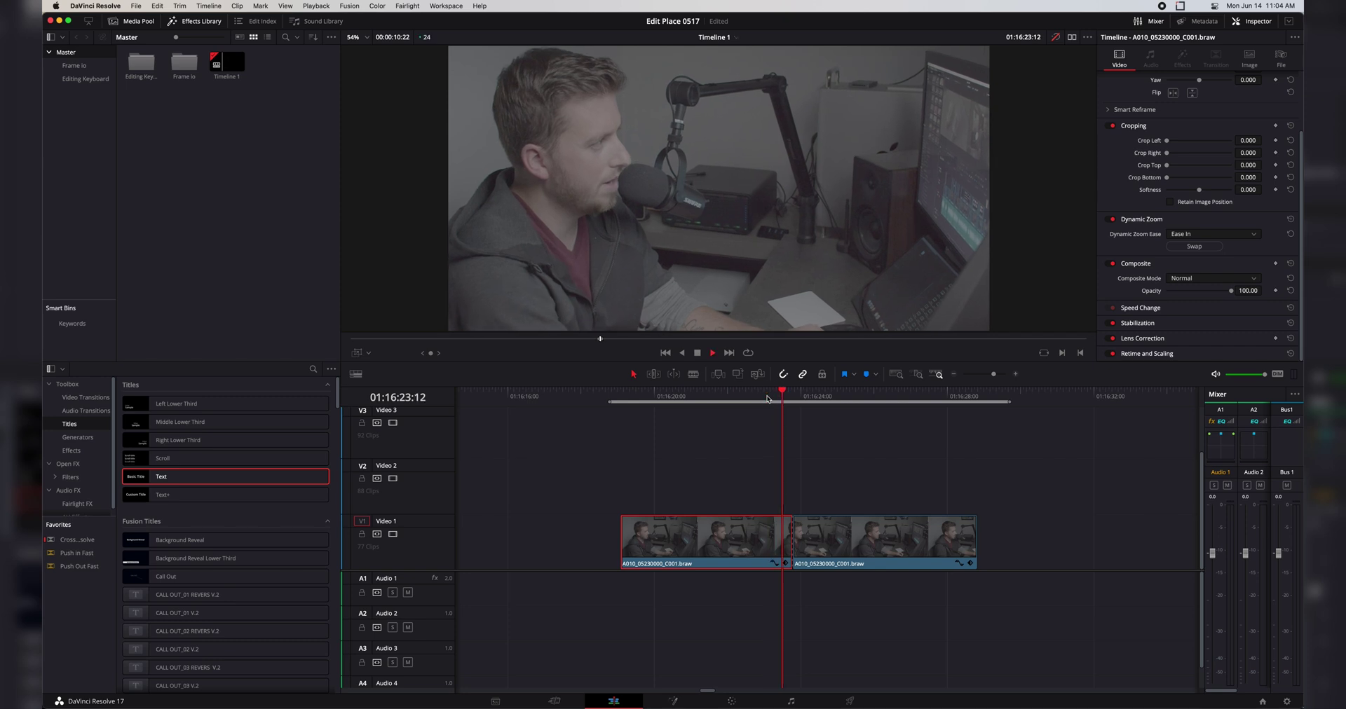
{"action": "left_click", "coordinate": [767, 398]}
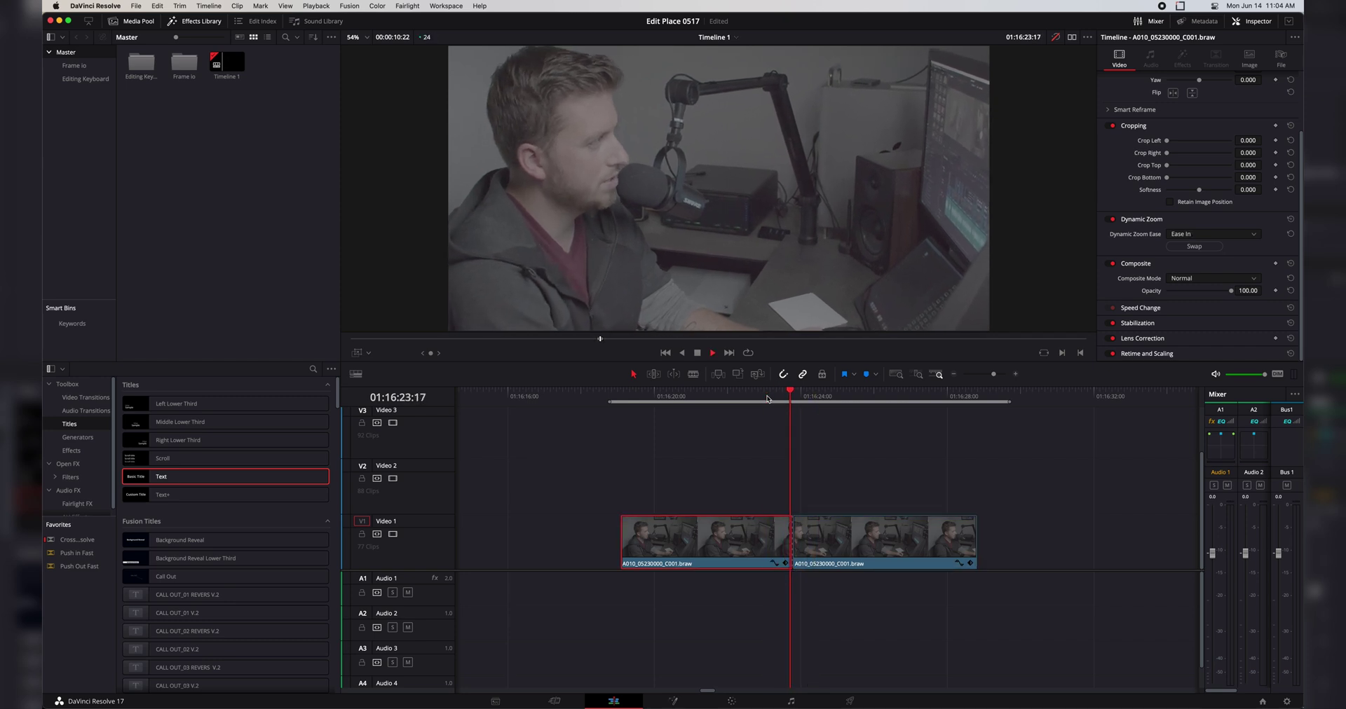
{"action": "left_click", "coordinate": [617, 399]}
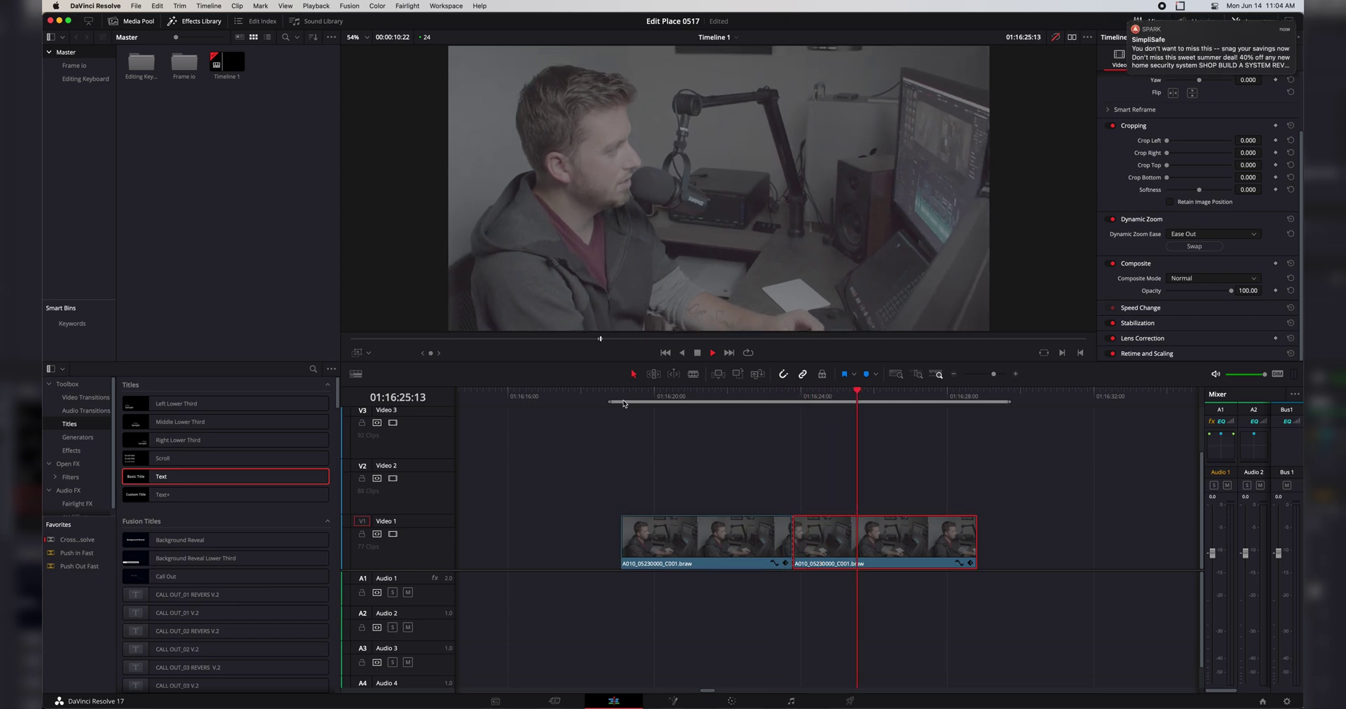
{"action": "key", "text": "space"}
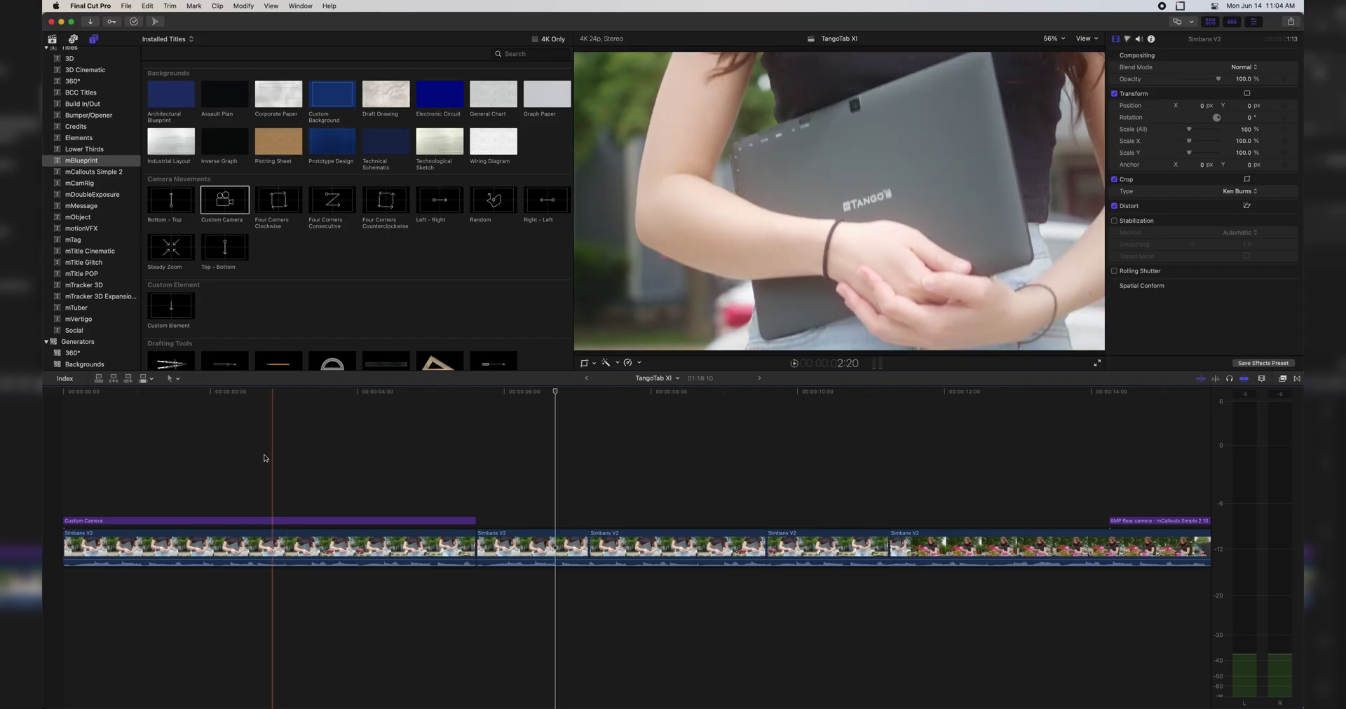
Step: Extend the Custom Camera title to about 12:03 so it spans most of the Simbans V2 clips
{"action": "left_click", "coordinate": [270, 520]}
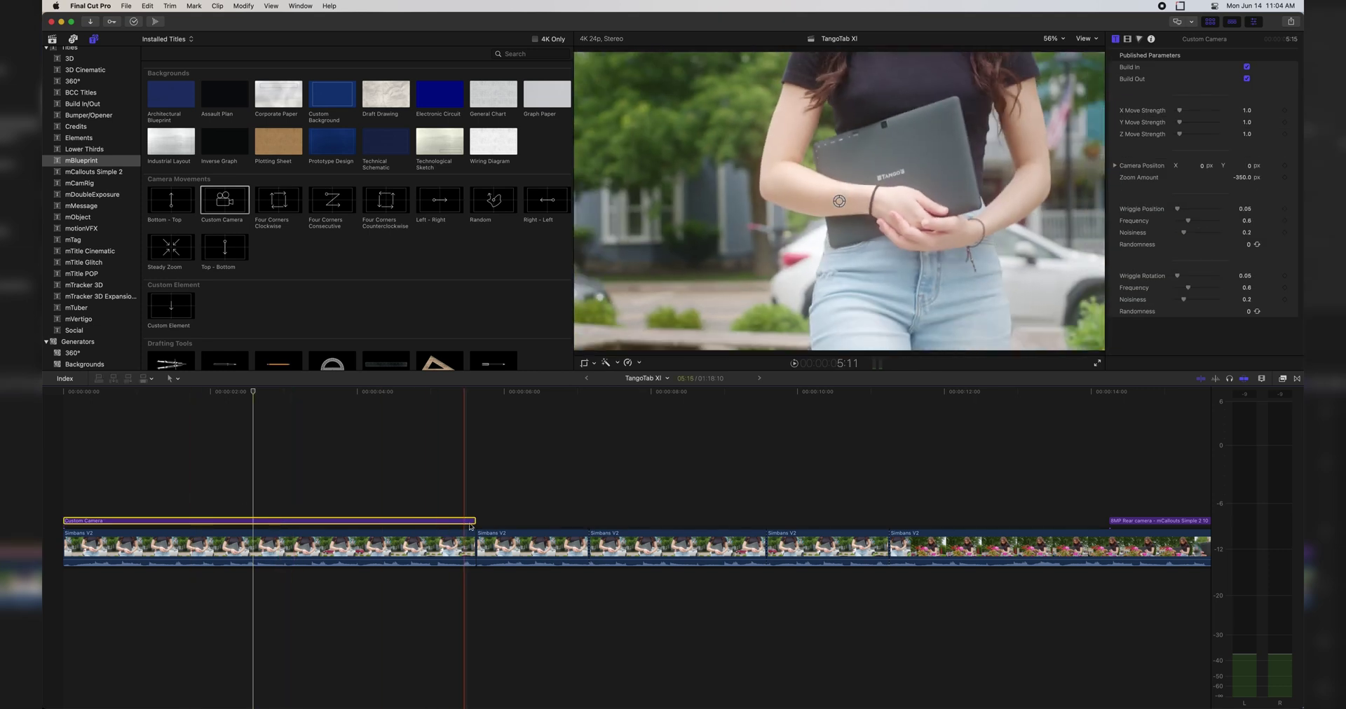
{"action": "left_click_drag", "start_coordinate": [475, 521], "coordinate": [950, 521]}
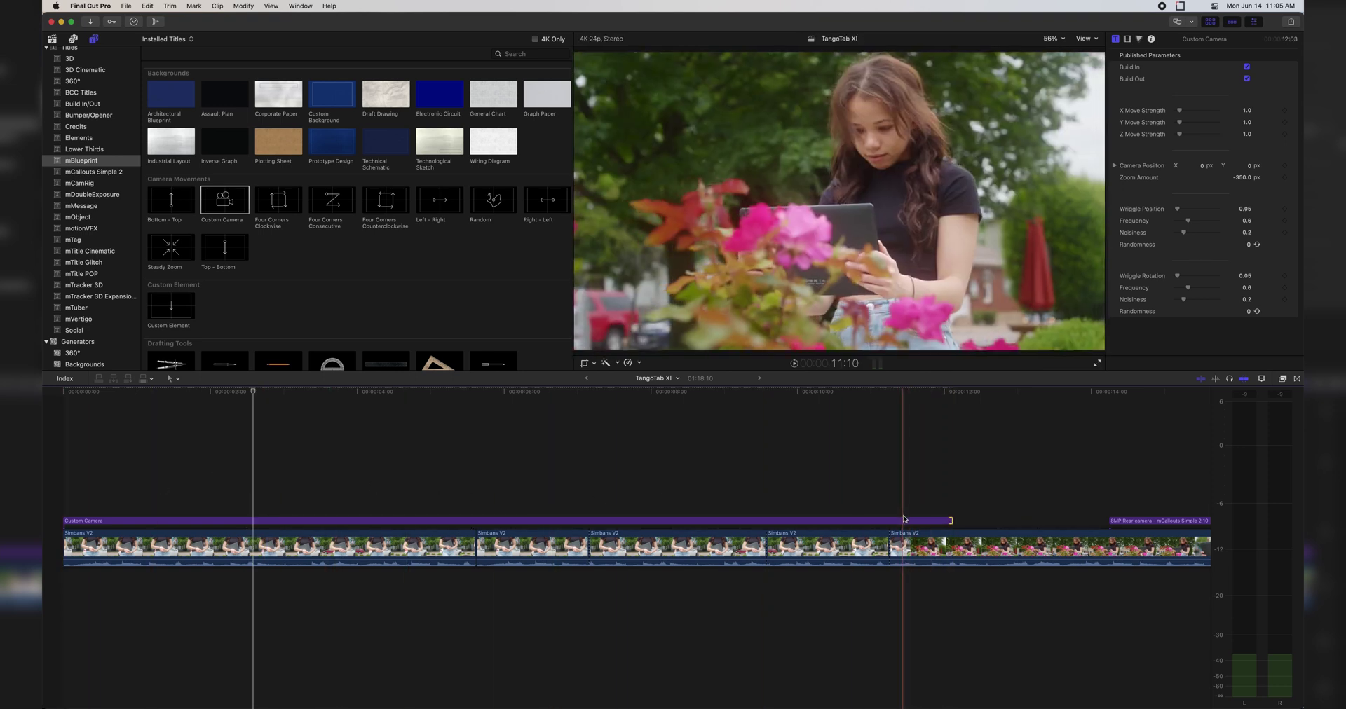
{"action": "left_click", "coordinate": [904, 521]}
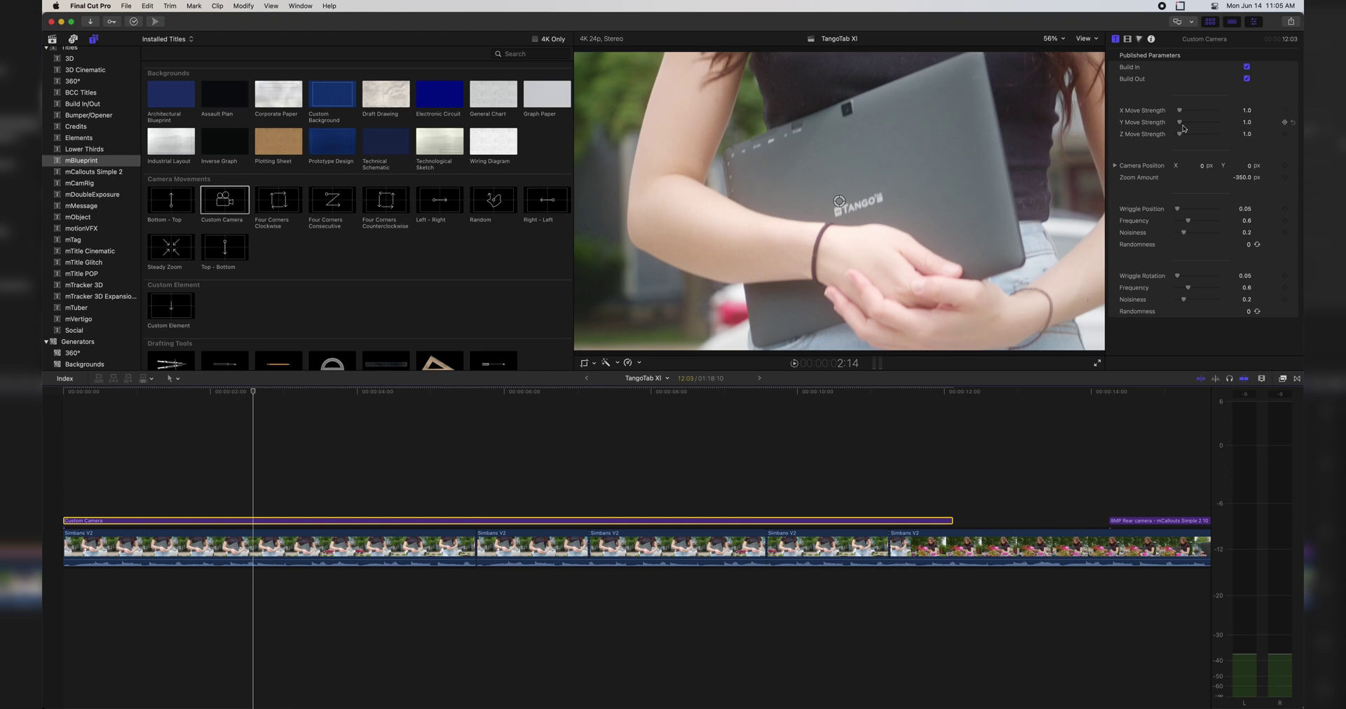